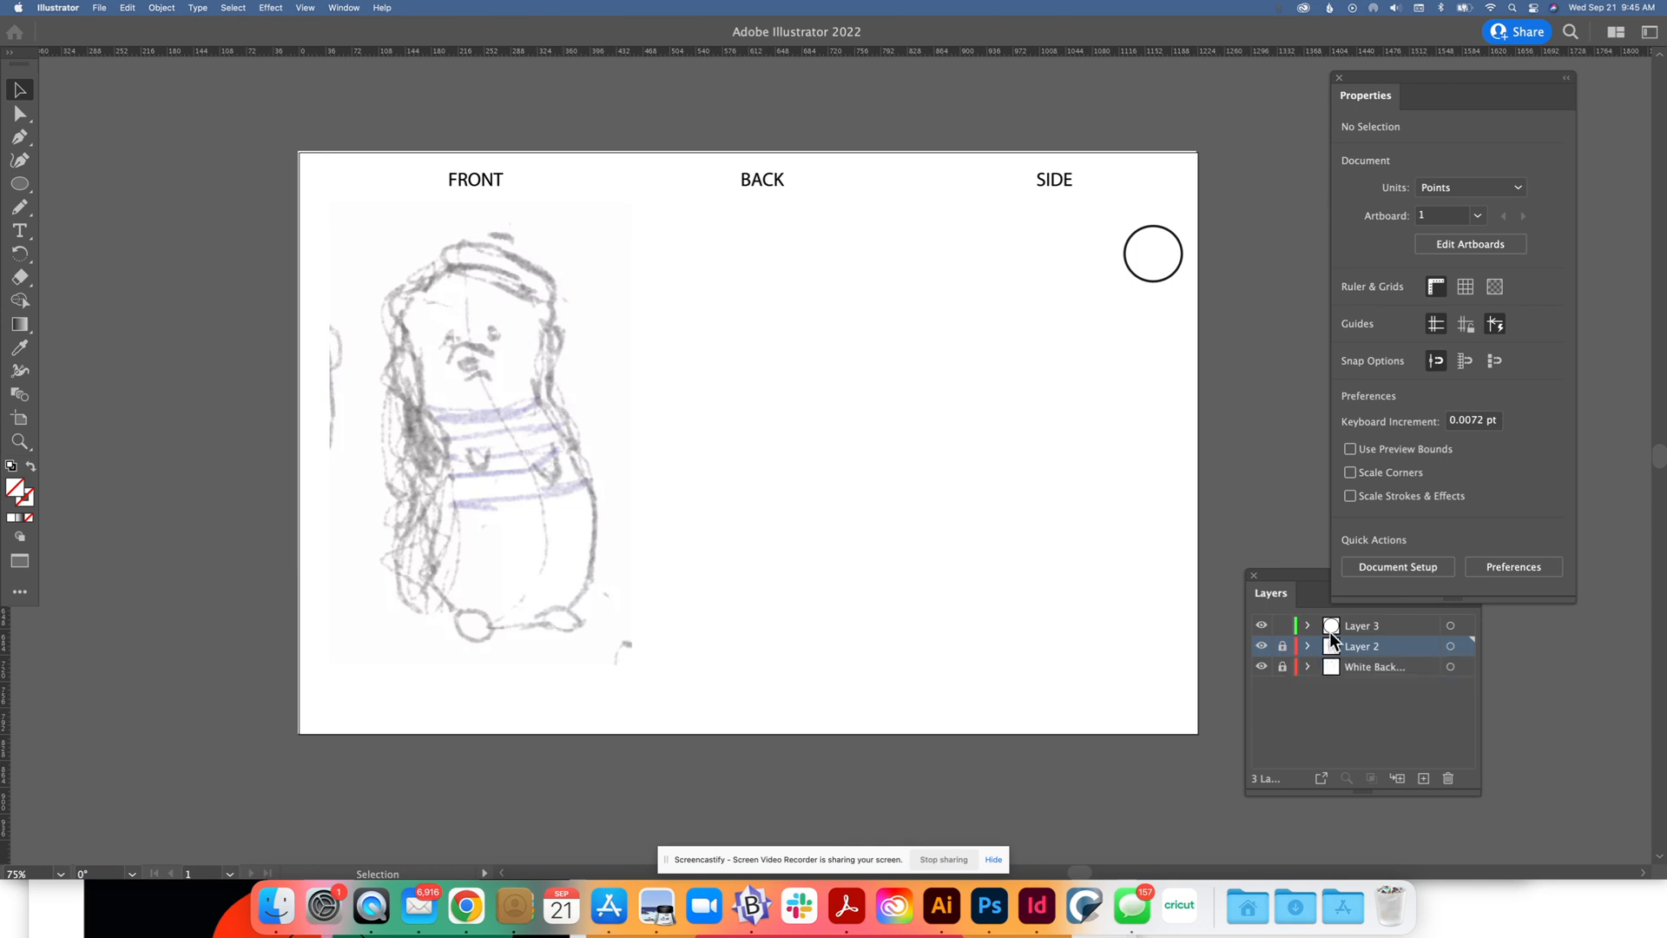
On Layer 3, draw an ellipse about 220 by 195 pt over the sketched head in the front view
{"action": "left_click", "coordinate": [1369, 628]}
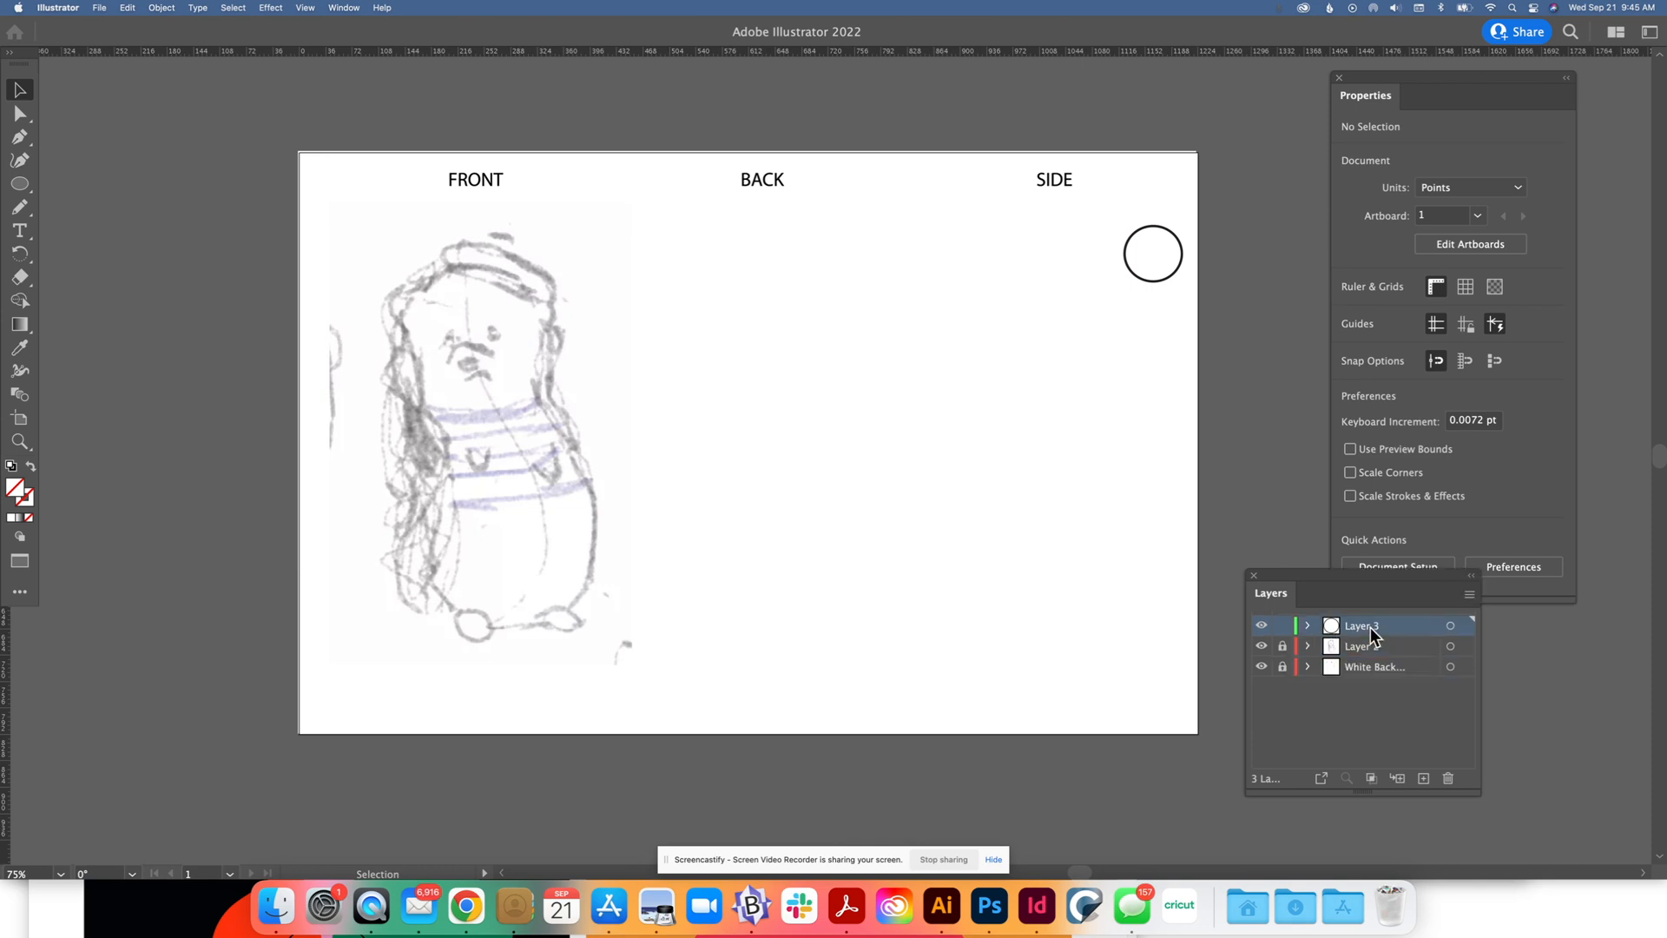
{"action": "left_click", "coordinate": [1143, 227]}
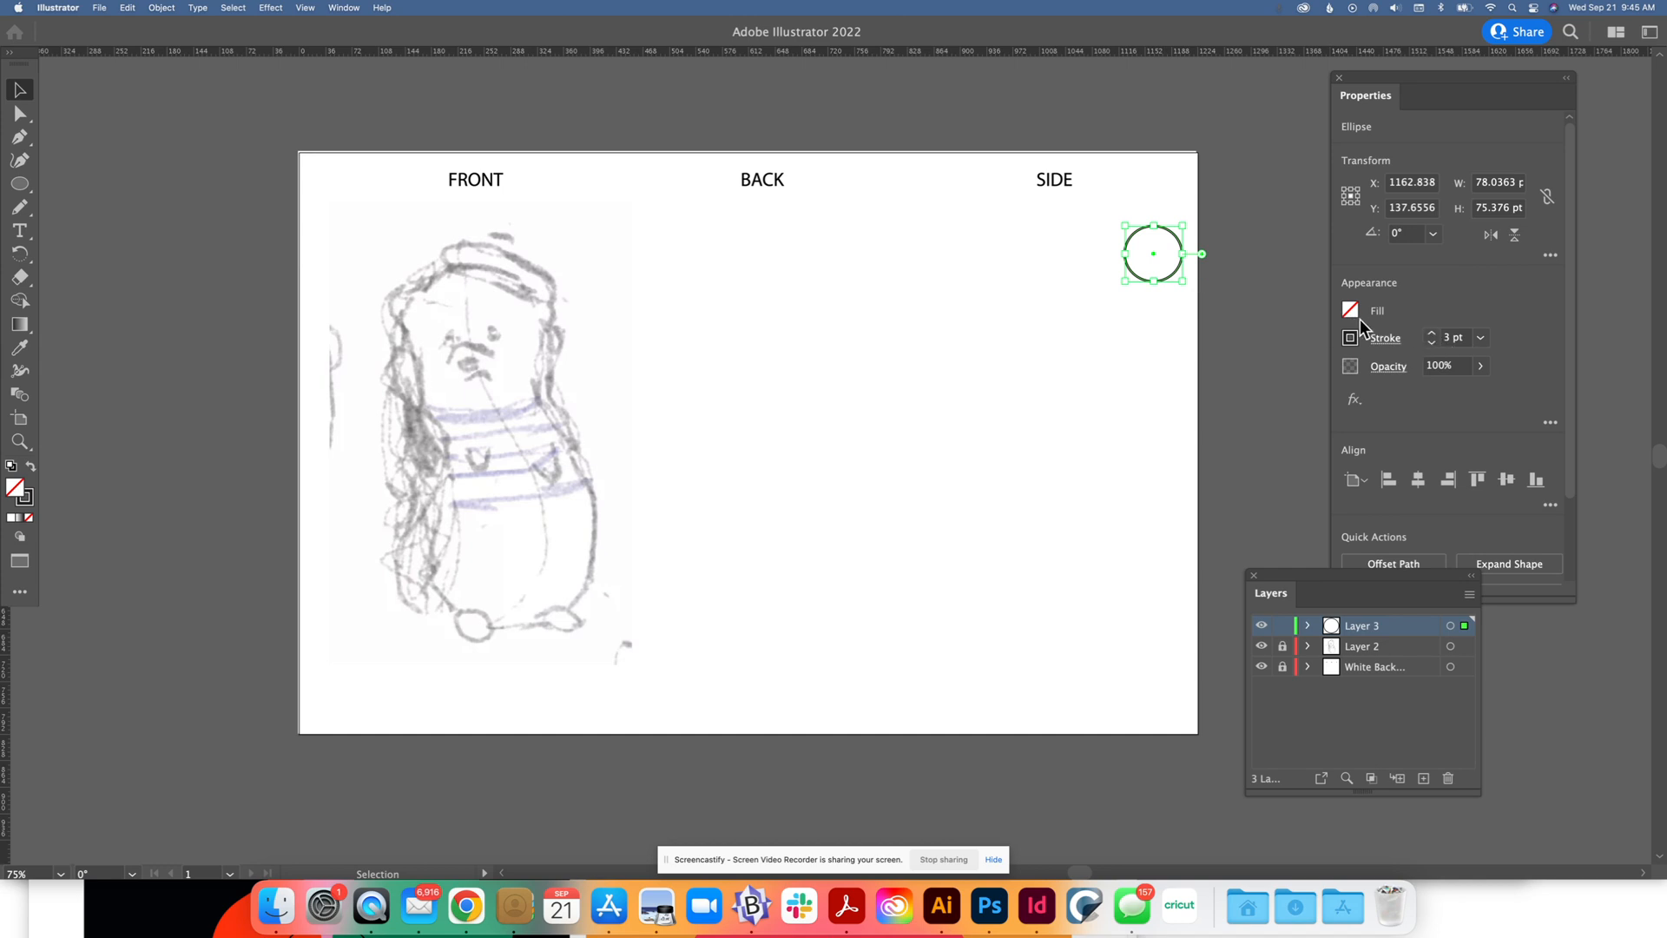
{"action": "left_click", "coordinate": [1070, 325]}
{"action": "left_click", "coordinate": [19, 185]}
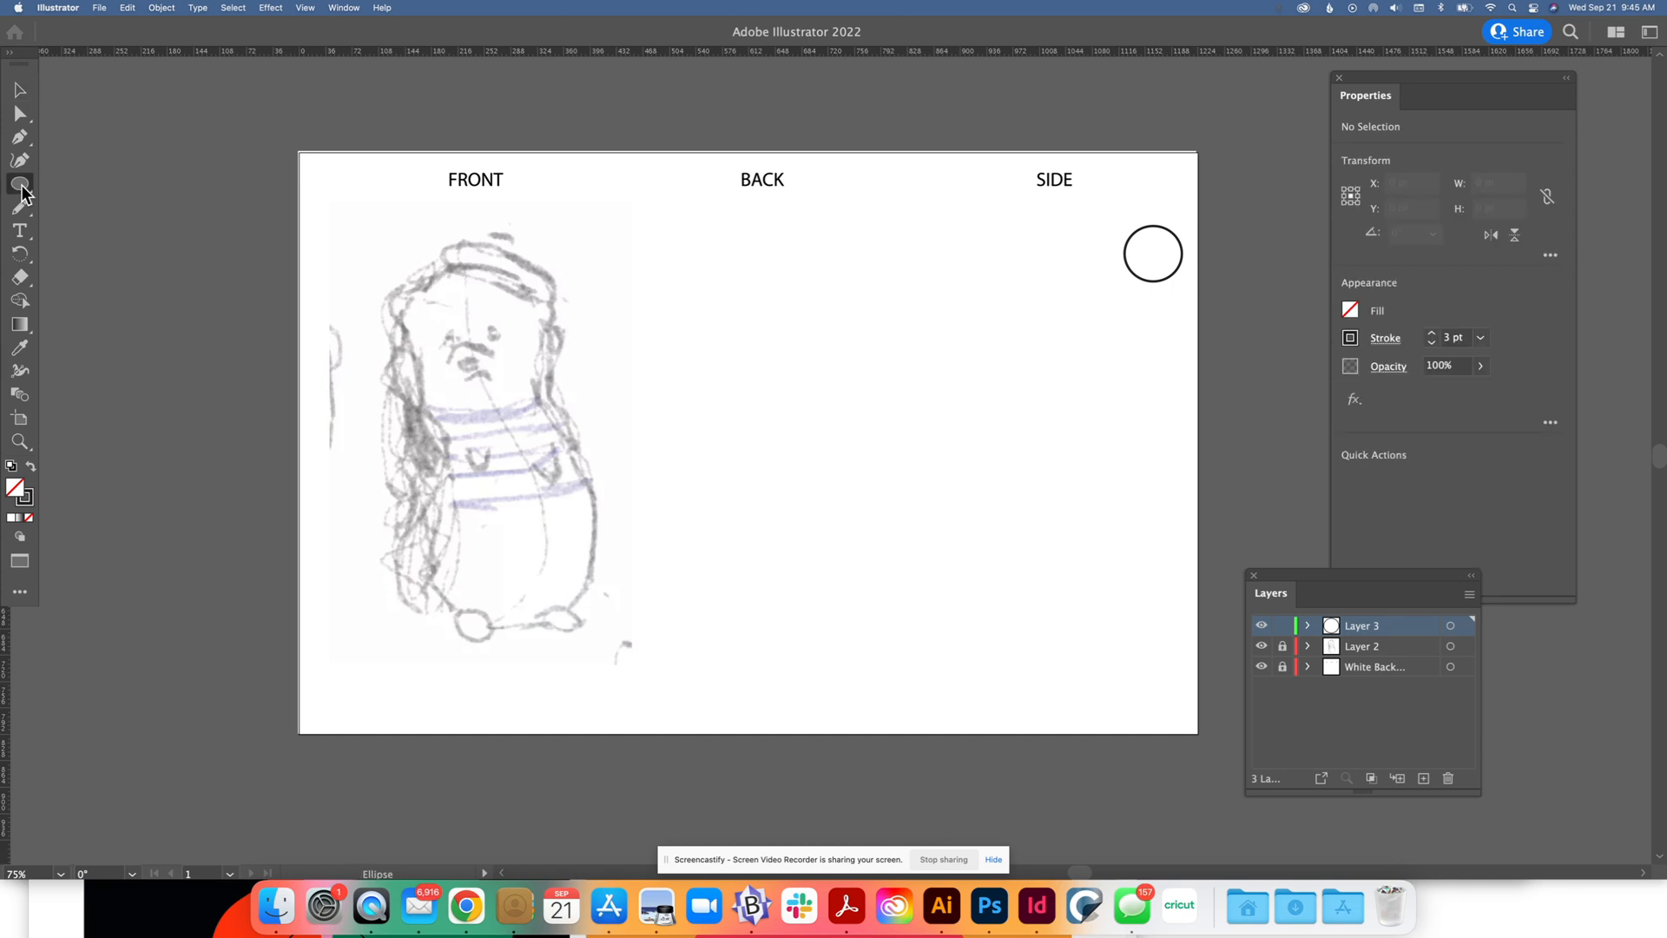
{"action": "left_click", "coordinate": [22, 187]}
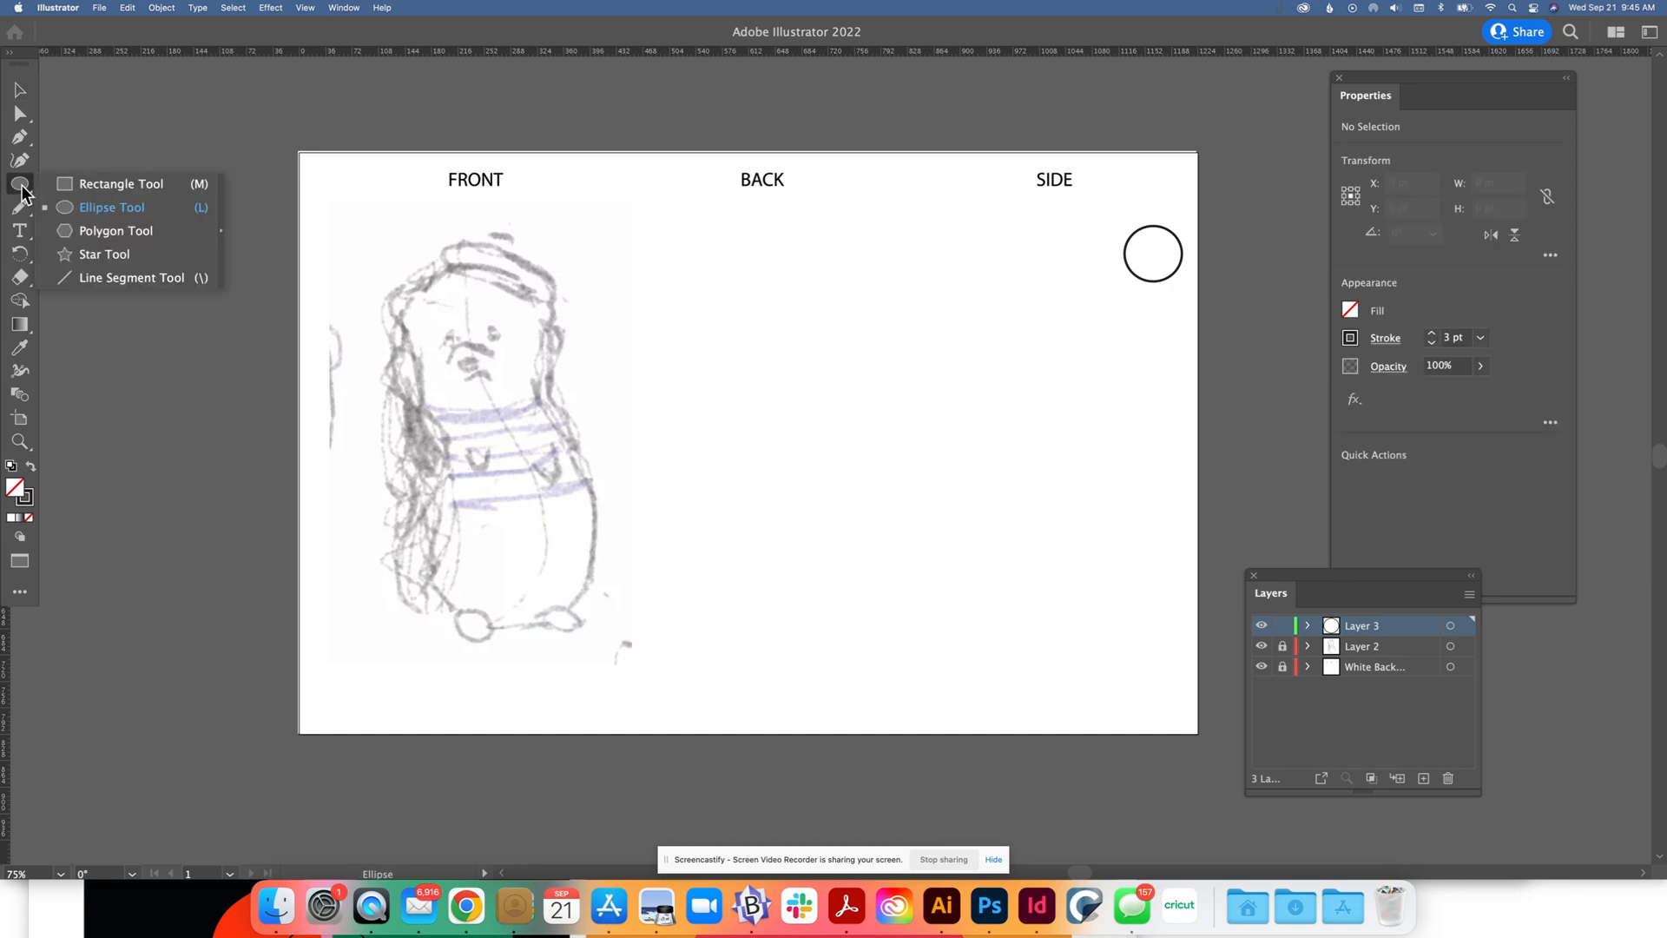
{"action": "left_click_drag", "start_coordinate": [394, 271], "coordinate": [557, 414]}
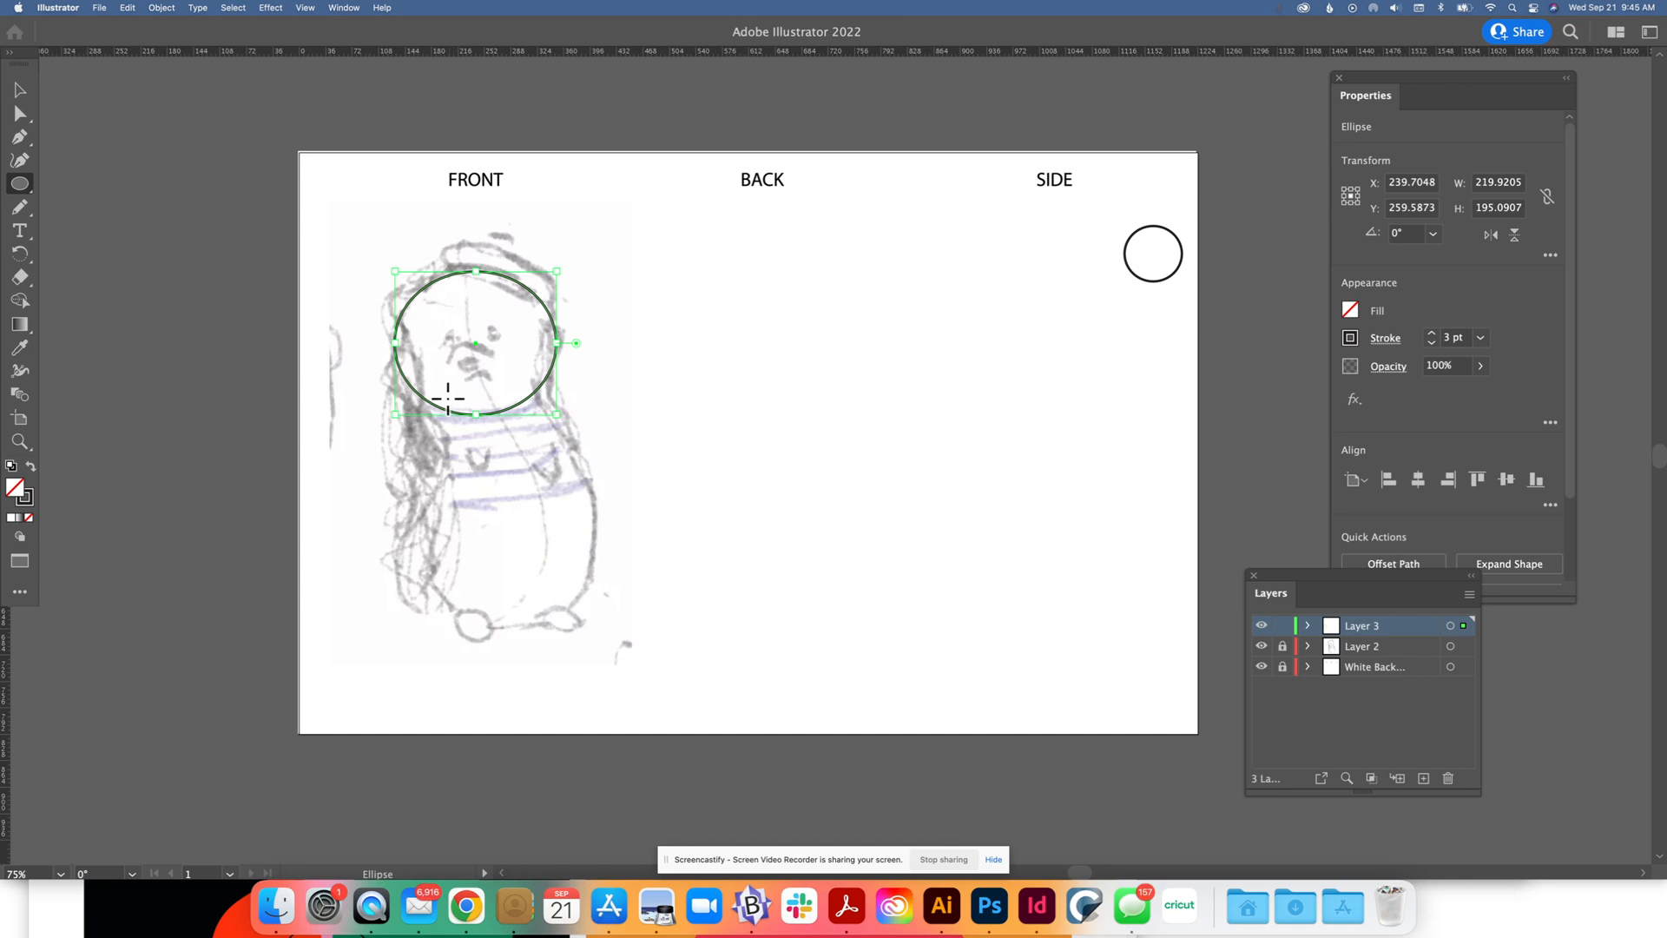
Draw a body ellipse about 267 by 325 pt below the head and shift it left over the sketched body
{"action": "mouse_move", "coordinate": [422, 394]}
{"action": "left_mouse_down"}
{"action": "mouse_move", "coordinate": [460, 577]}
{"action": "mouse_move", "coordinate": [512, 615]}
{"action": "mouse_move", "coordinate": [618, 634]}
{"action": "left_mouse_up"}
{"action": "left_click", "coordinate": [13, 95]}
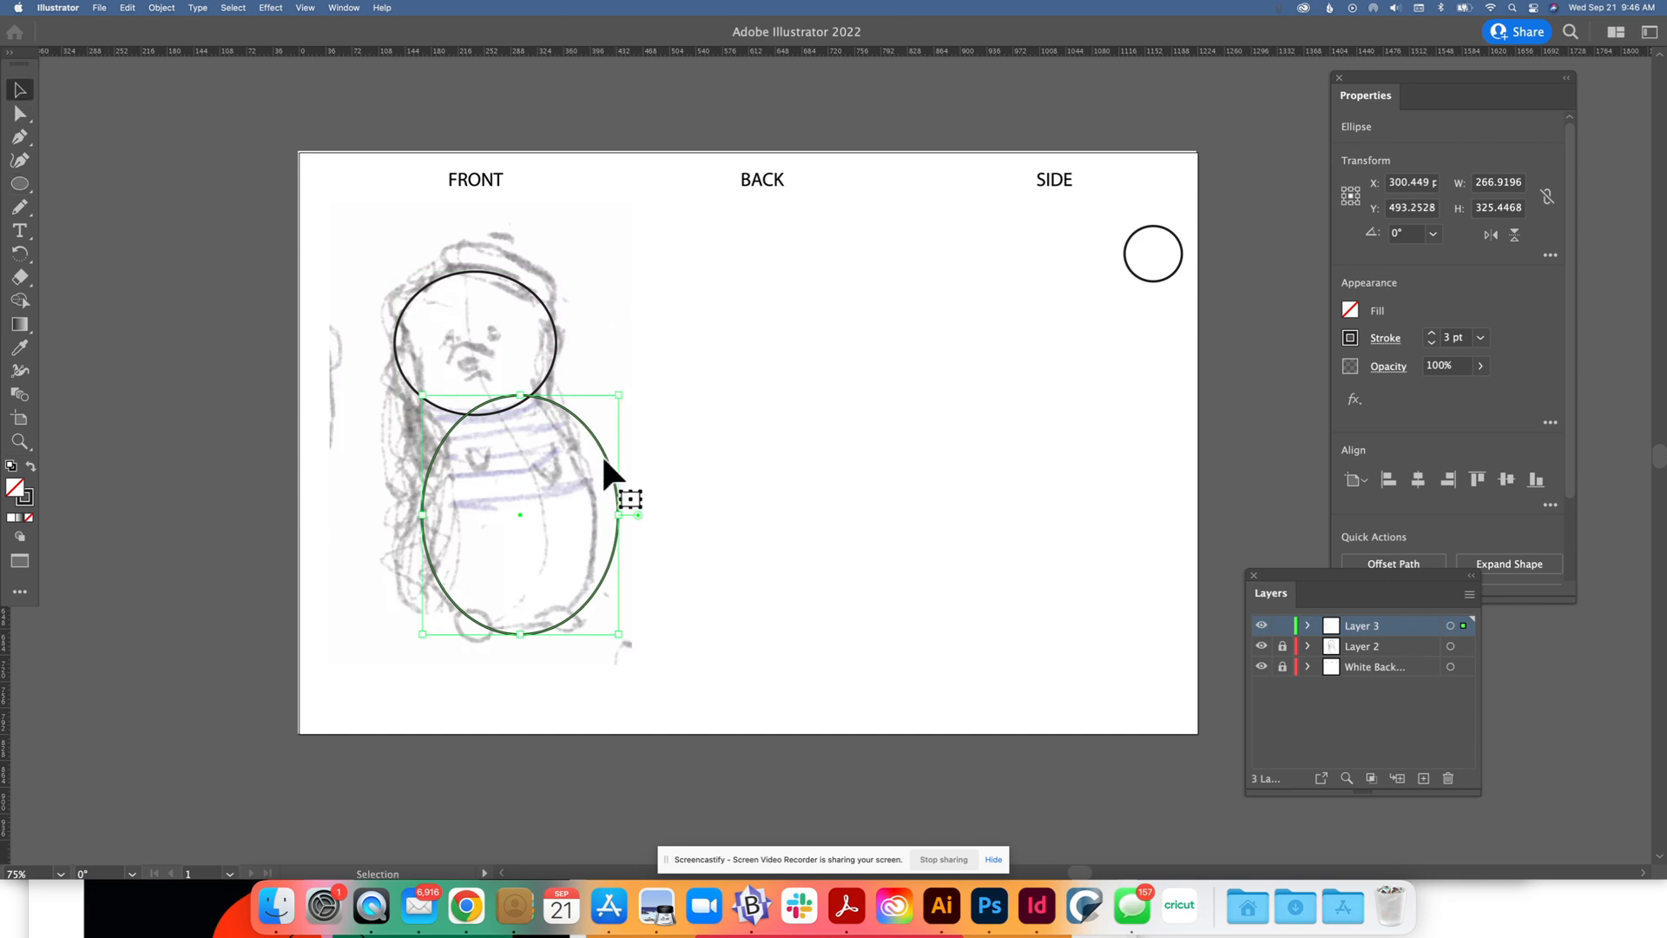
{"action": "left_click_drag", "start_coordinate": [603, 453], "coordinate": [579, 454]}
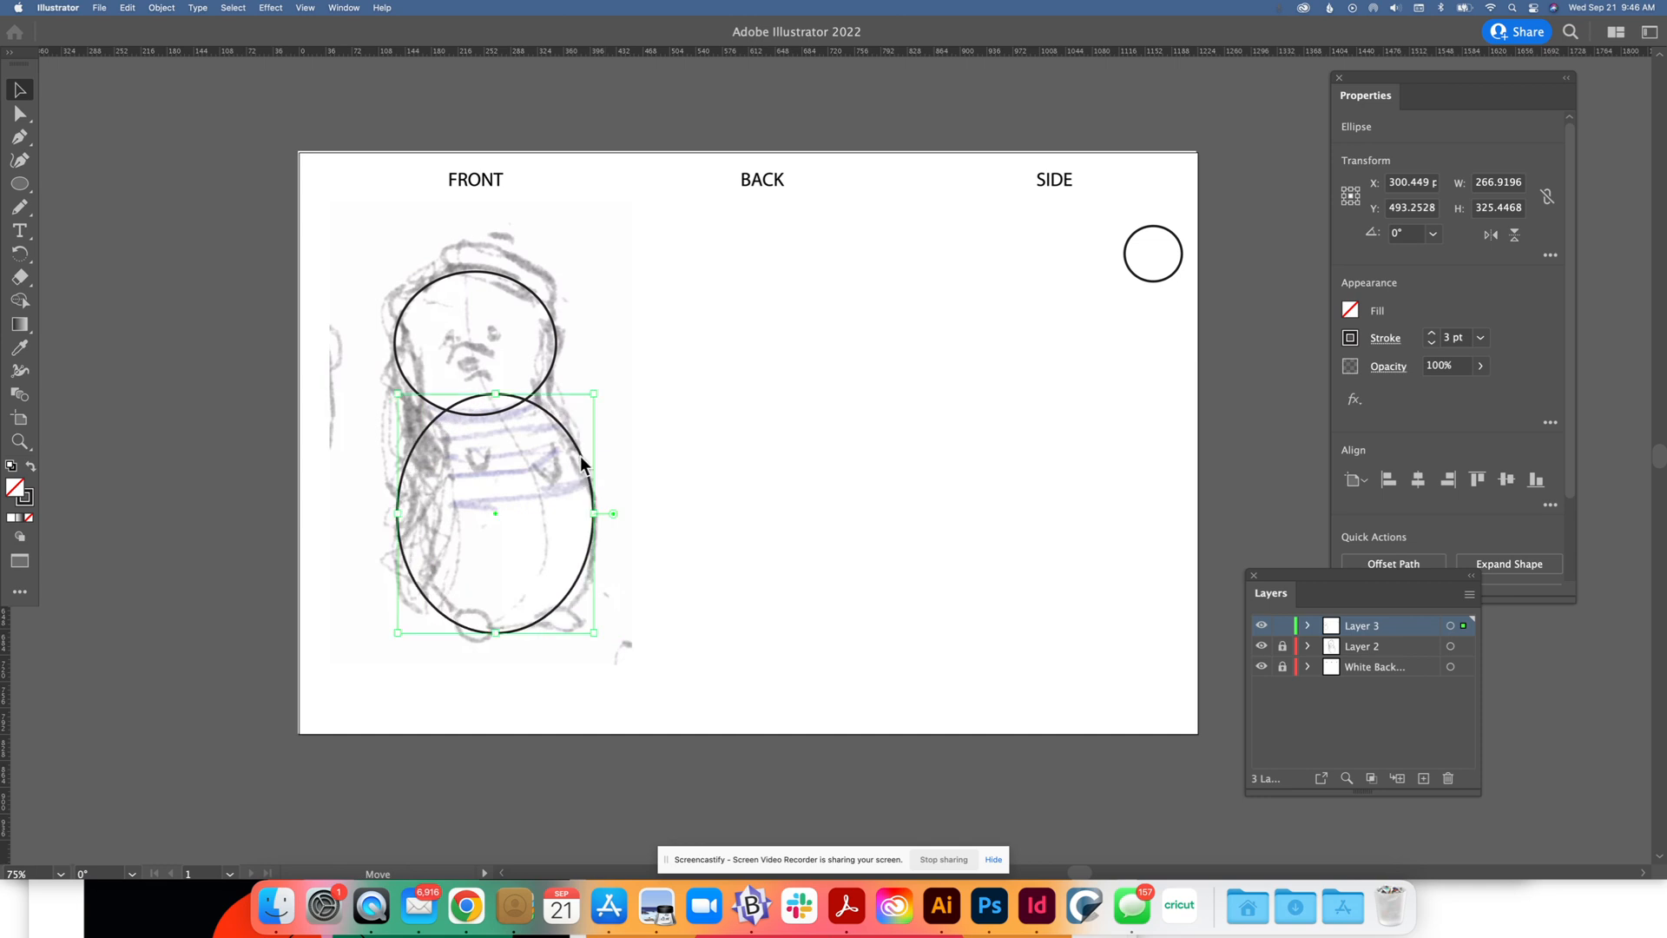
{"action": "left_click", "coordinate": [282, 246]}
Draw an ear ellipse about 53 by 66 pt, rotated to about 24°, on the upper left edge of the head
{"action": "left_click", "coordinate": [20, 183]}
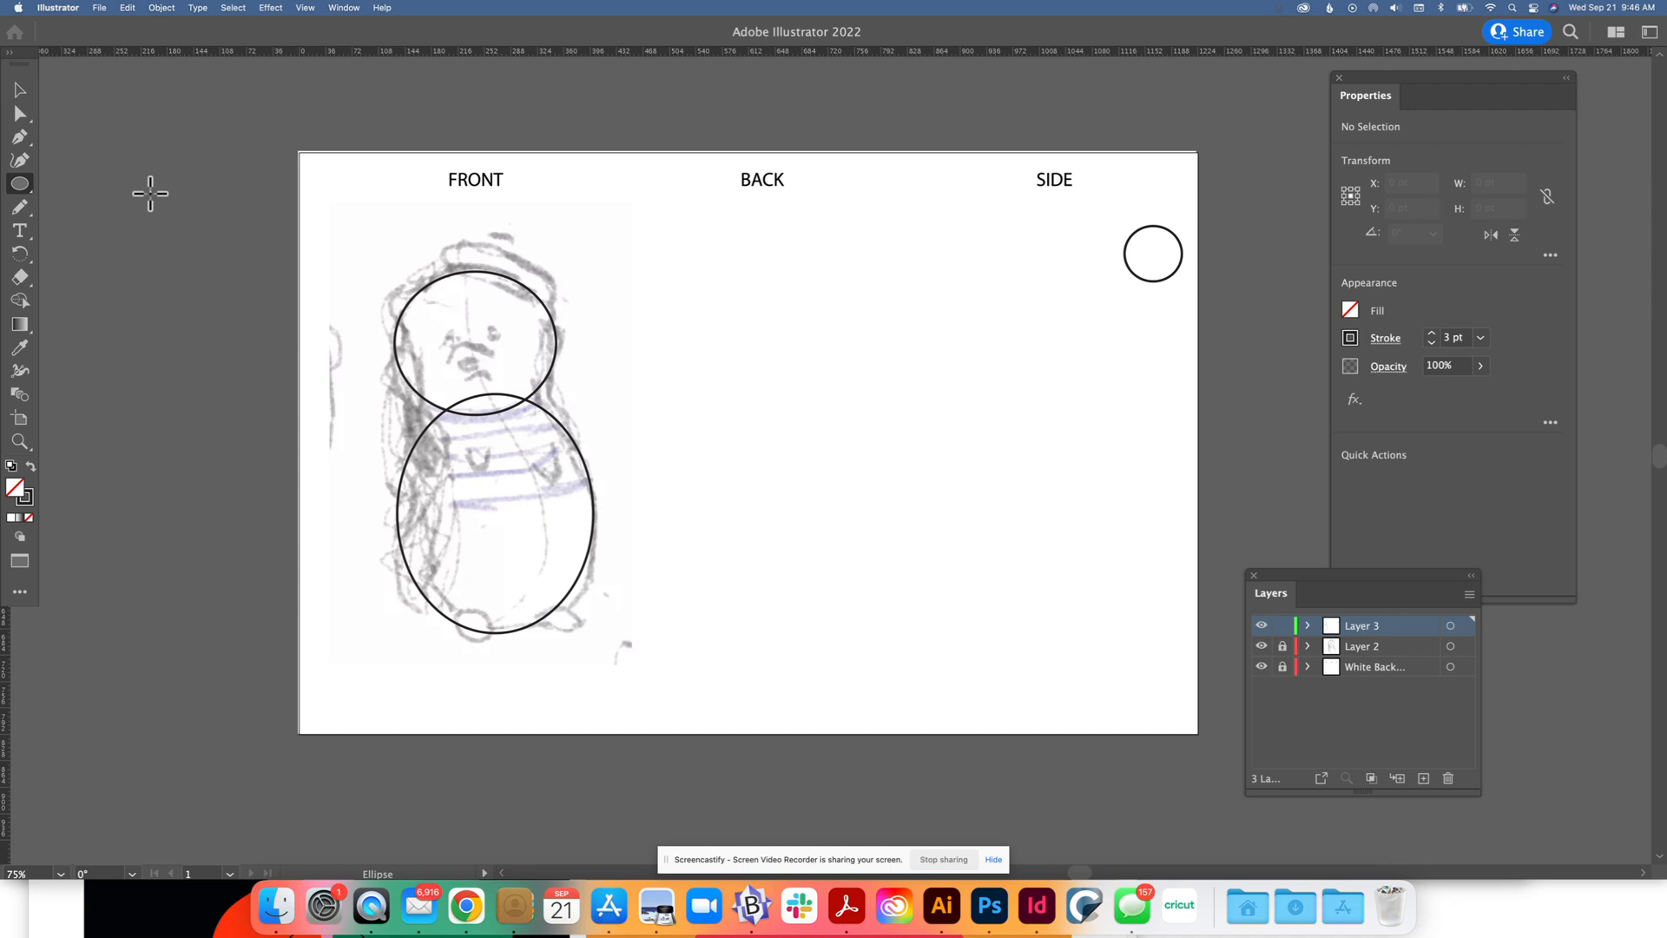
{"action": "left_click_drag", "start_coordinate": [378, 254], "coordinate": [423, 304]}
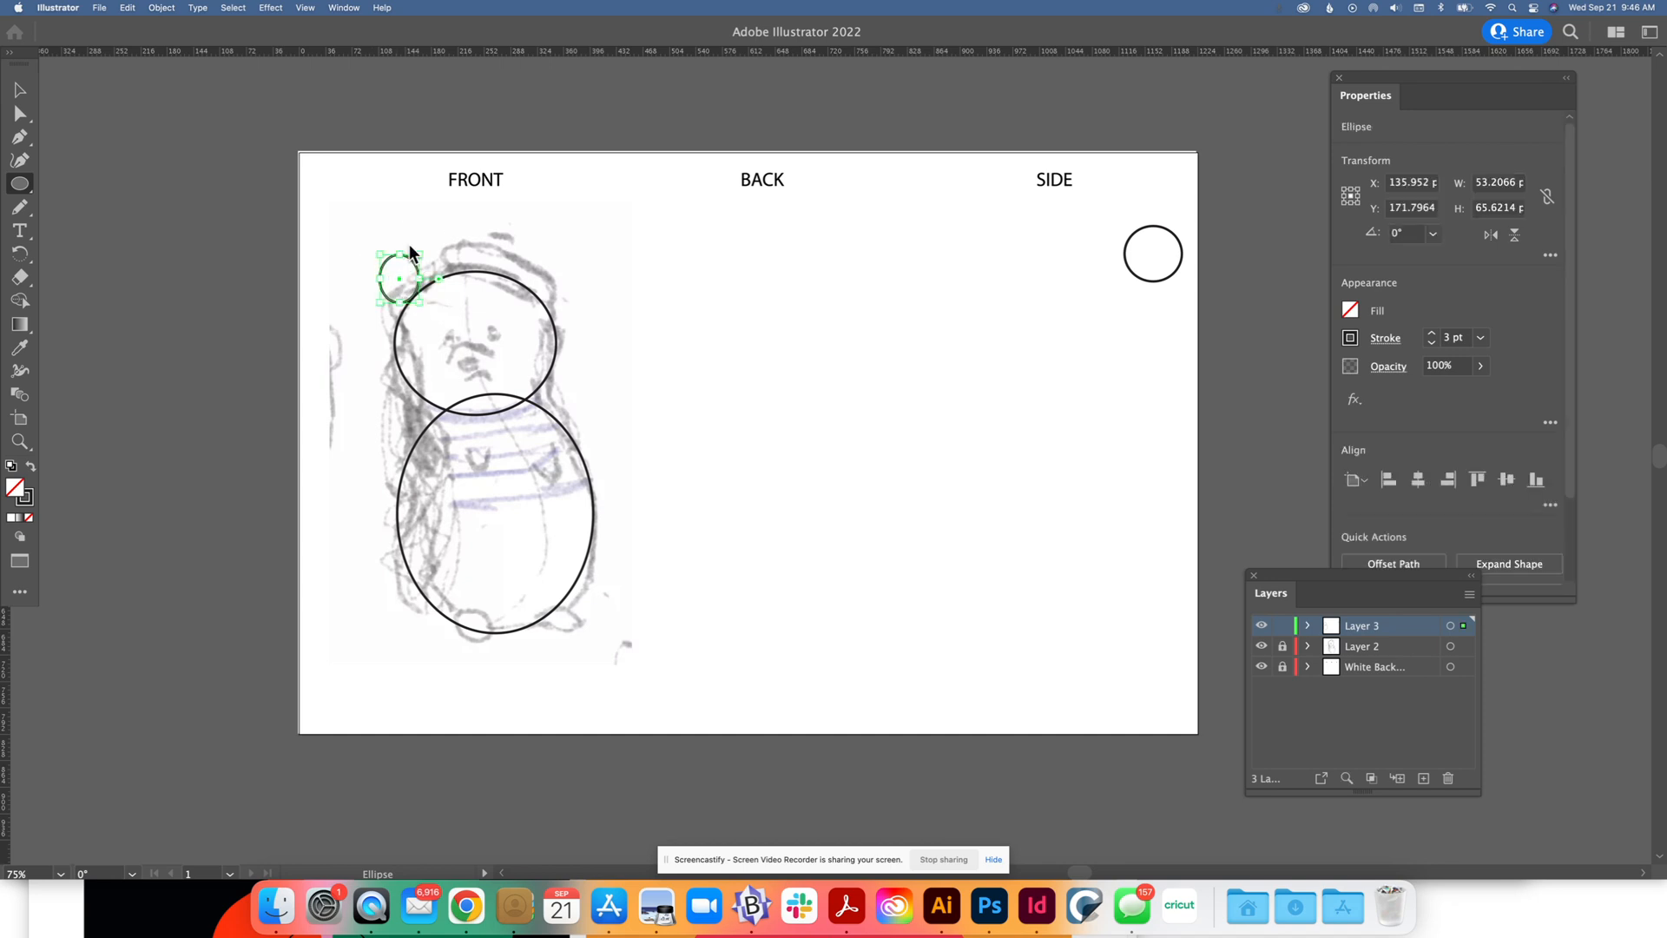
{"action": "left_click_drag", "start_coordinate": [418, 252], "coordinate": [412, 240]}
{"action": "left_click", "coordinate": [19, 90]}
{"action": "left_click", "coordinate": [324, 175]}
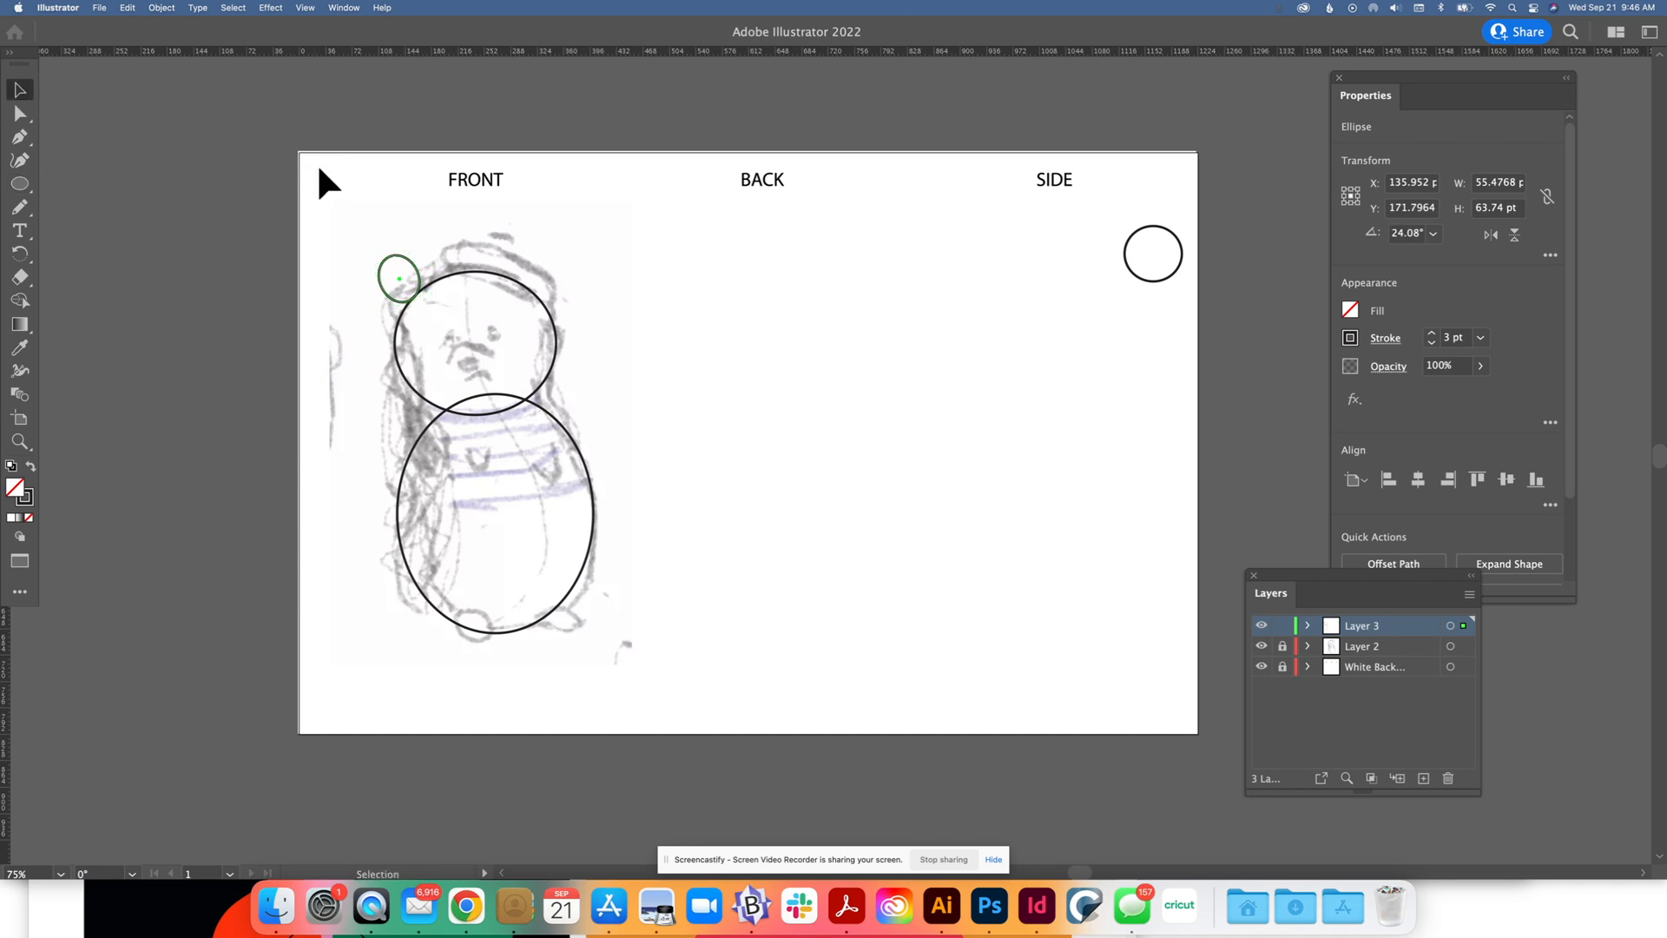
{"action": "left_click", "coordinate": [429, 279]}
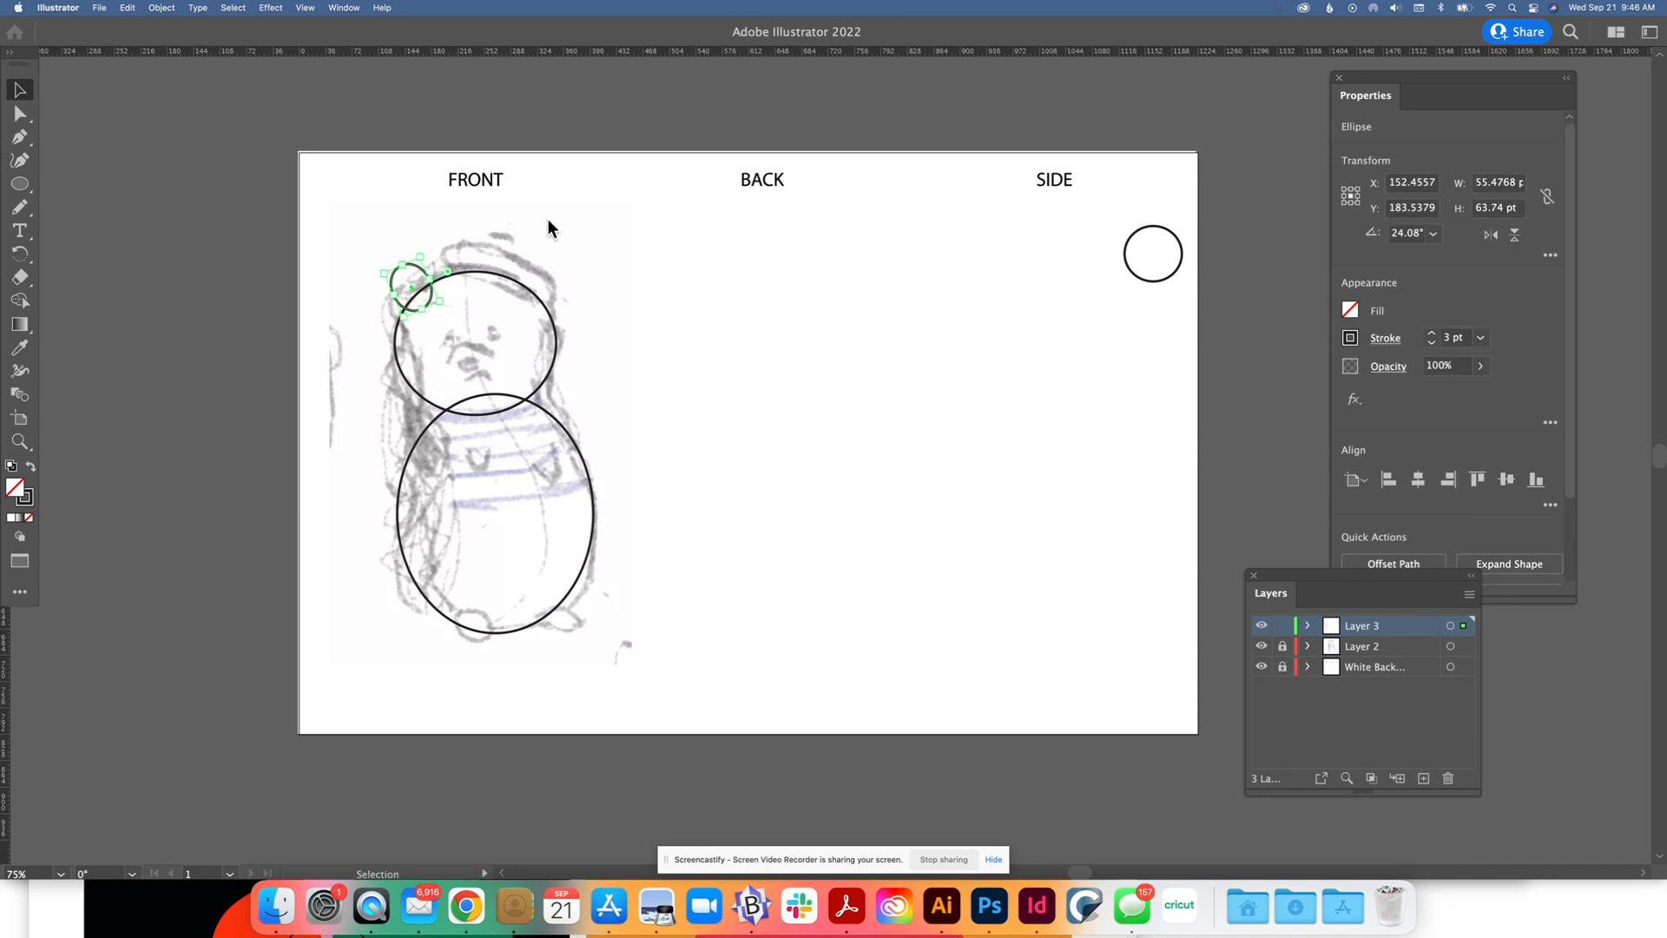
Duplicate the ear onto the upper right edge of the head and rotate the copy to 330°
{"action": "key", "text": "super+c"}
{"action": "key", "text": "super+v"}
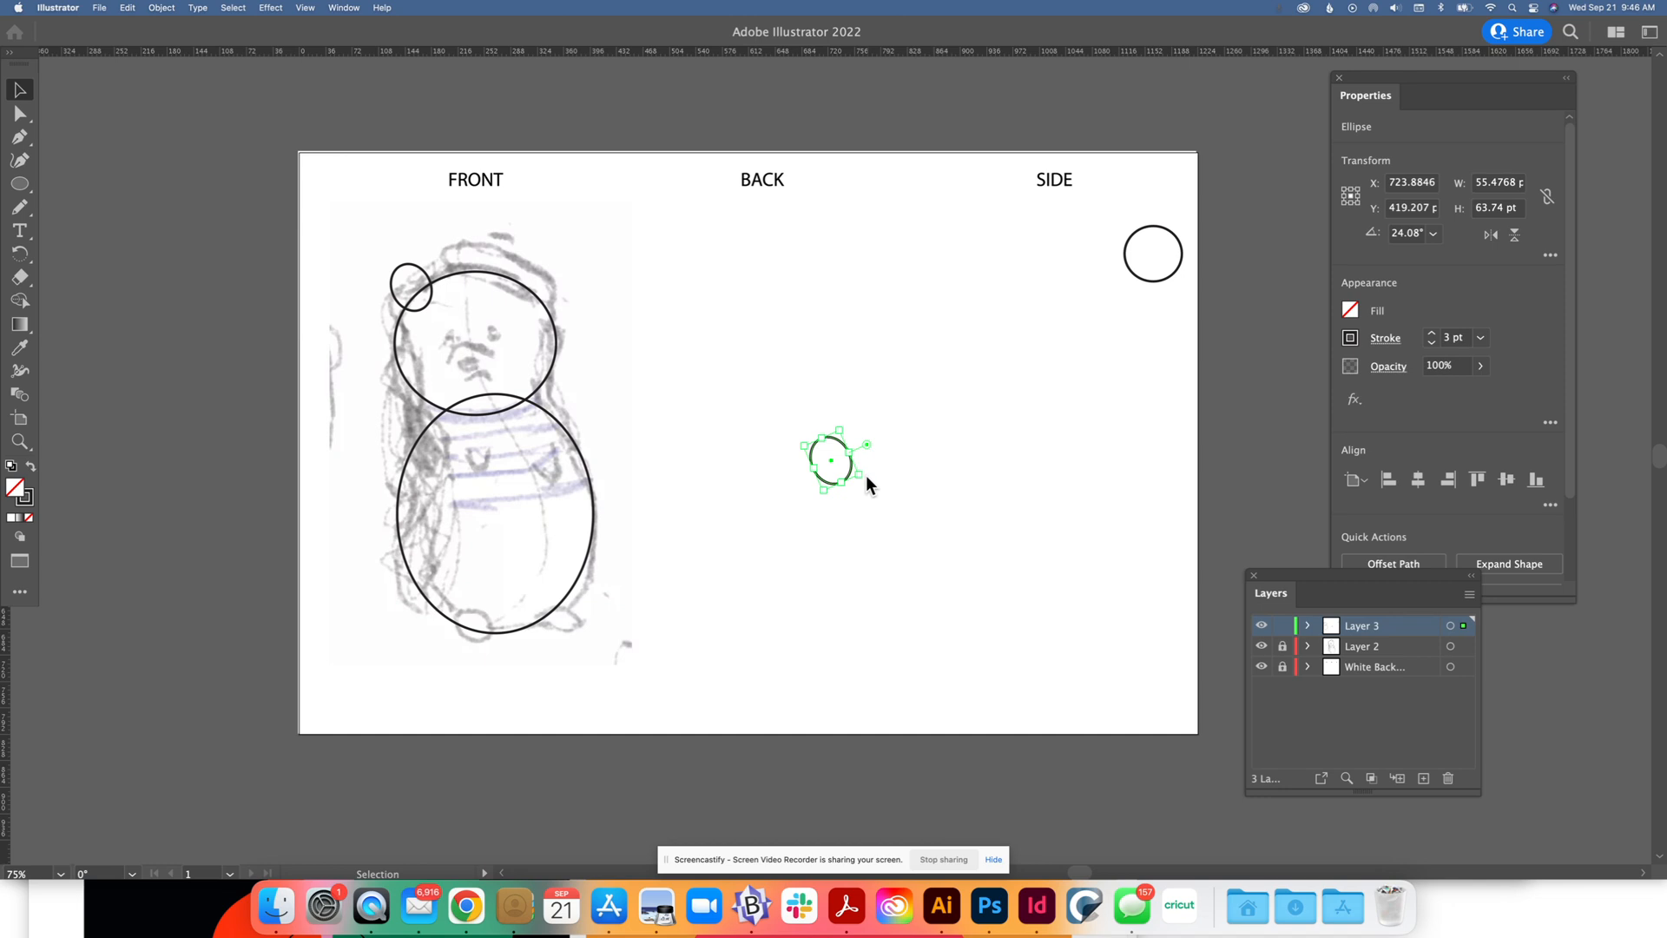
{"action": "left_click_drag", "start_coordinate": [864, 473], "coordinate": [550, 270]}
{"action": "left_click", "coordinate": [876, 417]}
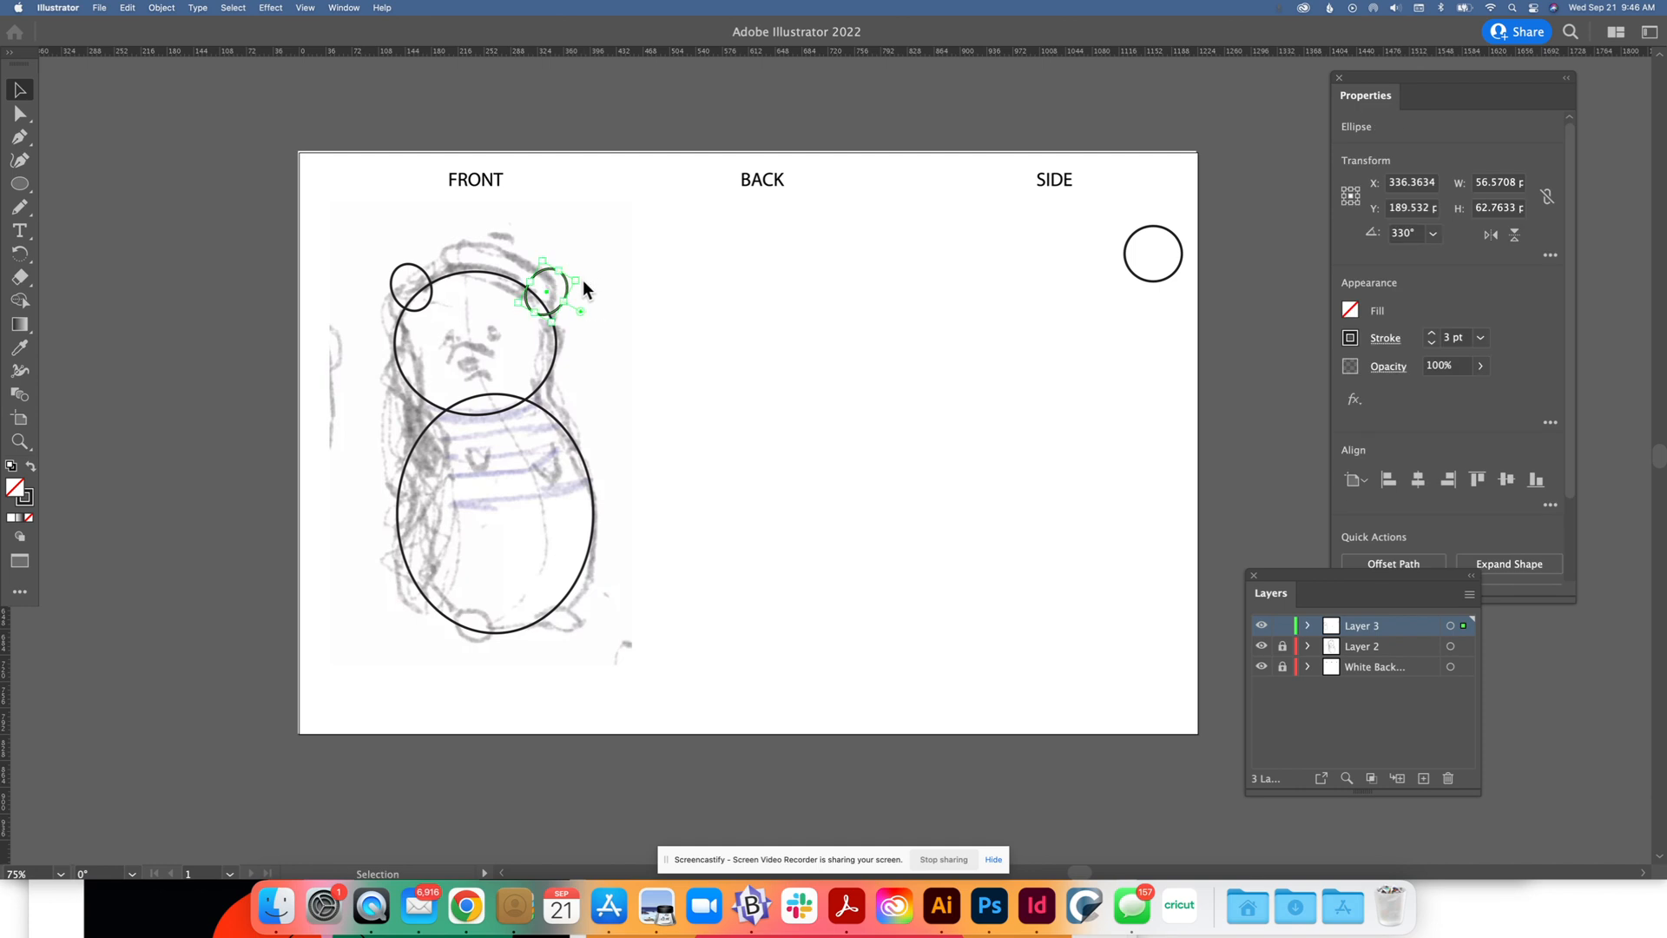
{"action": "left_click", "coordinate": [665, 365]}
Draw an arm ellipse about 75 by 140 pt on the right side of the body and tilt it to about 345°
{"action": "left_click", "coordinate": [19, 183]}
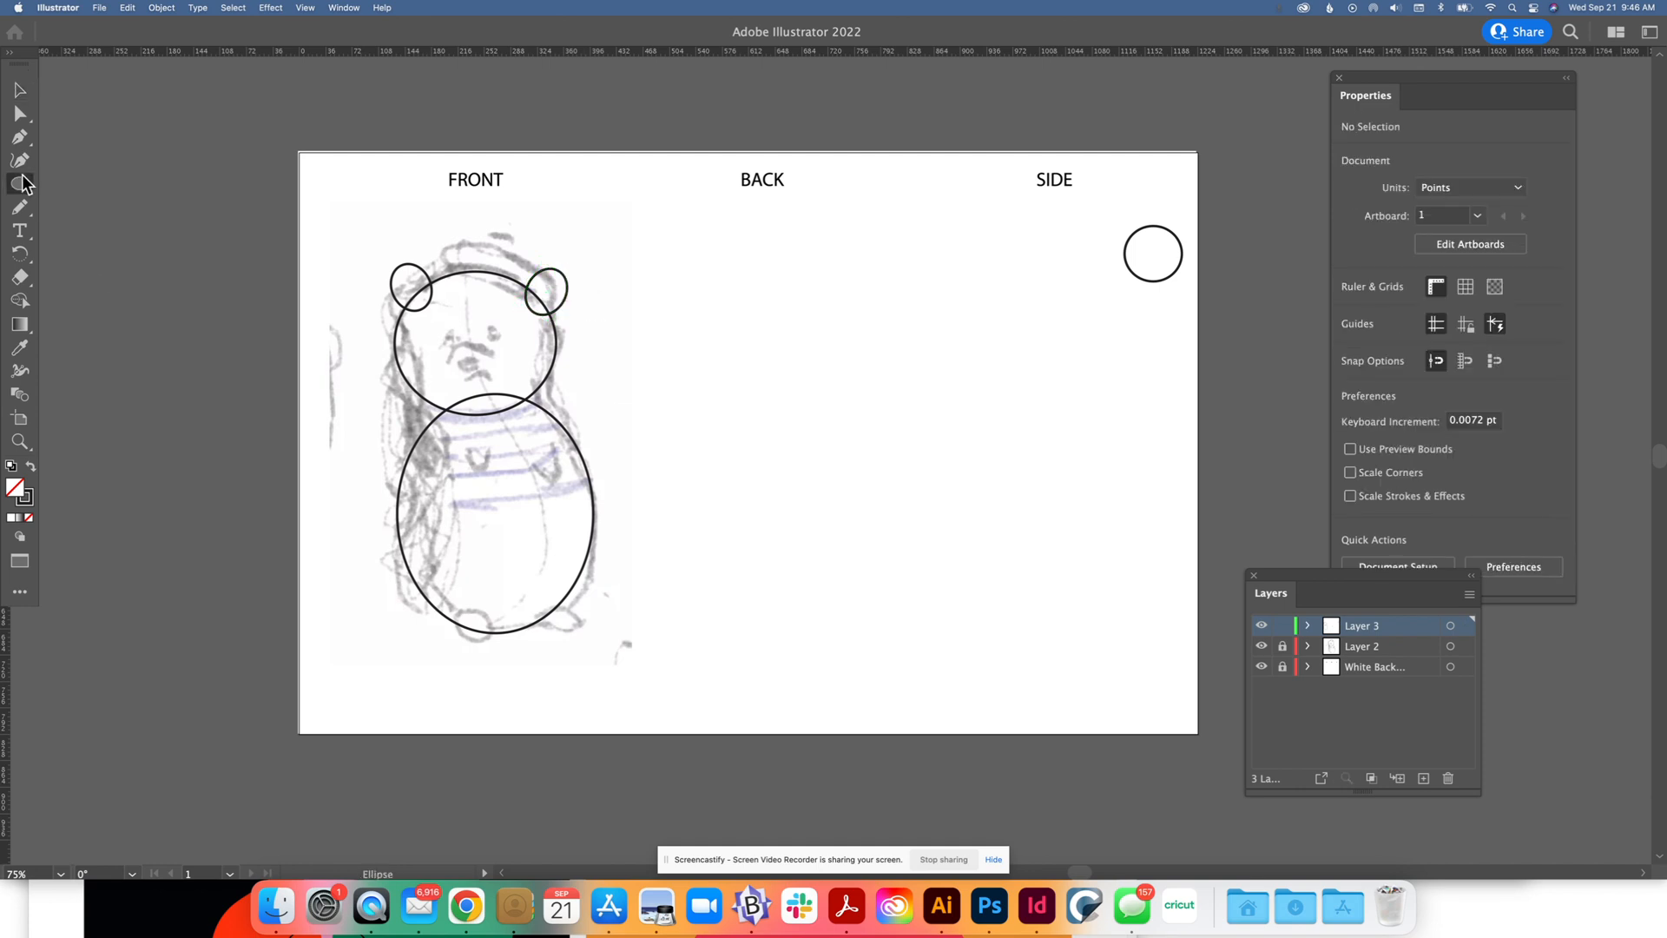
{"action": "left_click_drag", "start_coordinate": [580, 423], "coordinate": [523, 526]}
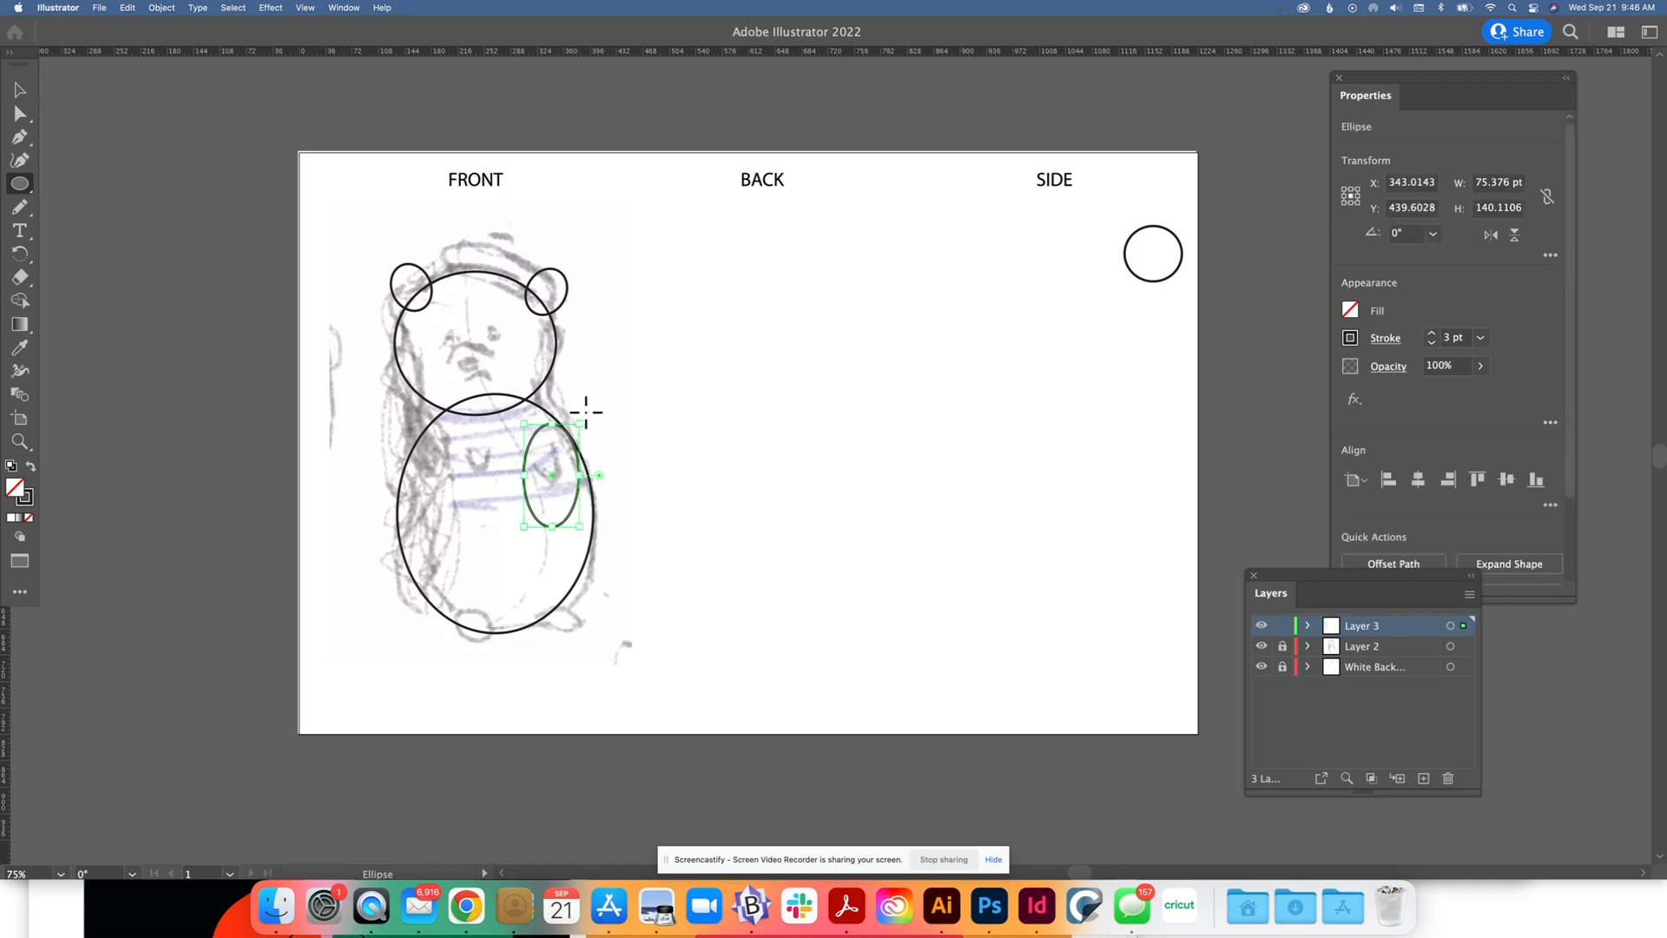
{"action": "left_click", "coordinate": [19, 90]}
{"action": "left_click_drag", "start_coordinate": [586, 421], "coordinate": [564, 422]}
{"action": "left_click", "coordinate": [582, 417]}
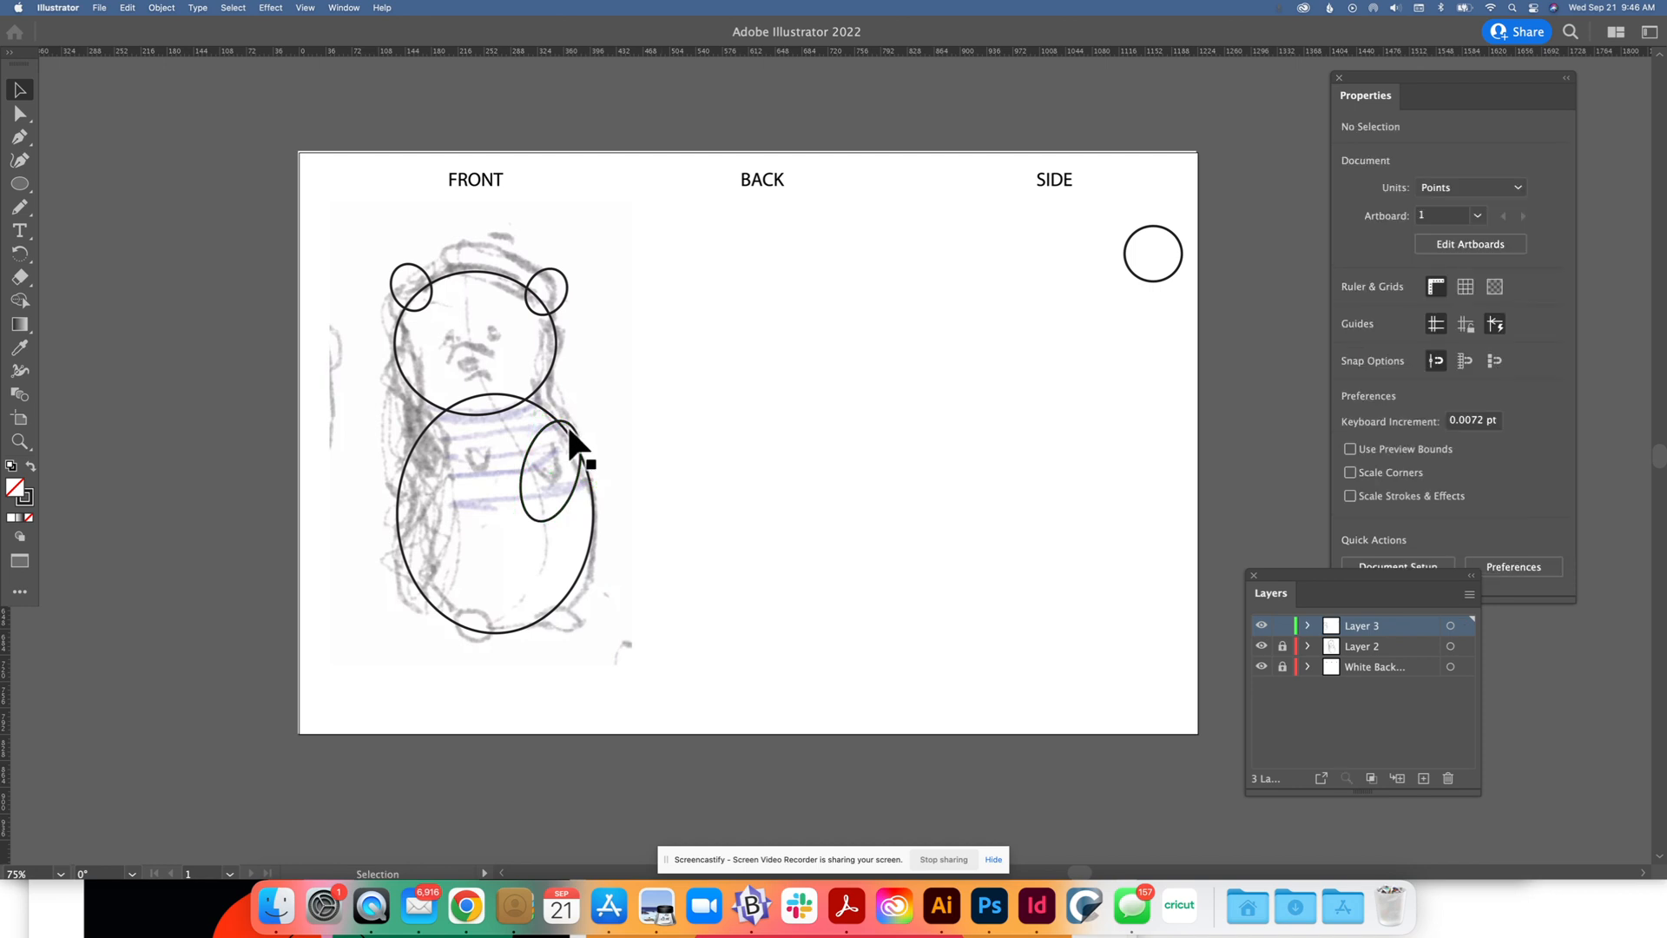
Duplicate the arm ellipse and tilt the copy the opposite way to about 13°
{"action": "left_click", "coordinate": [570, 428]}
{"action": "key", "text": "super+c"}
{"action": "key", "text": "super+v"}
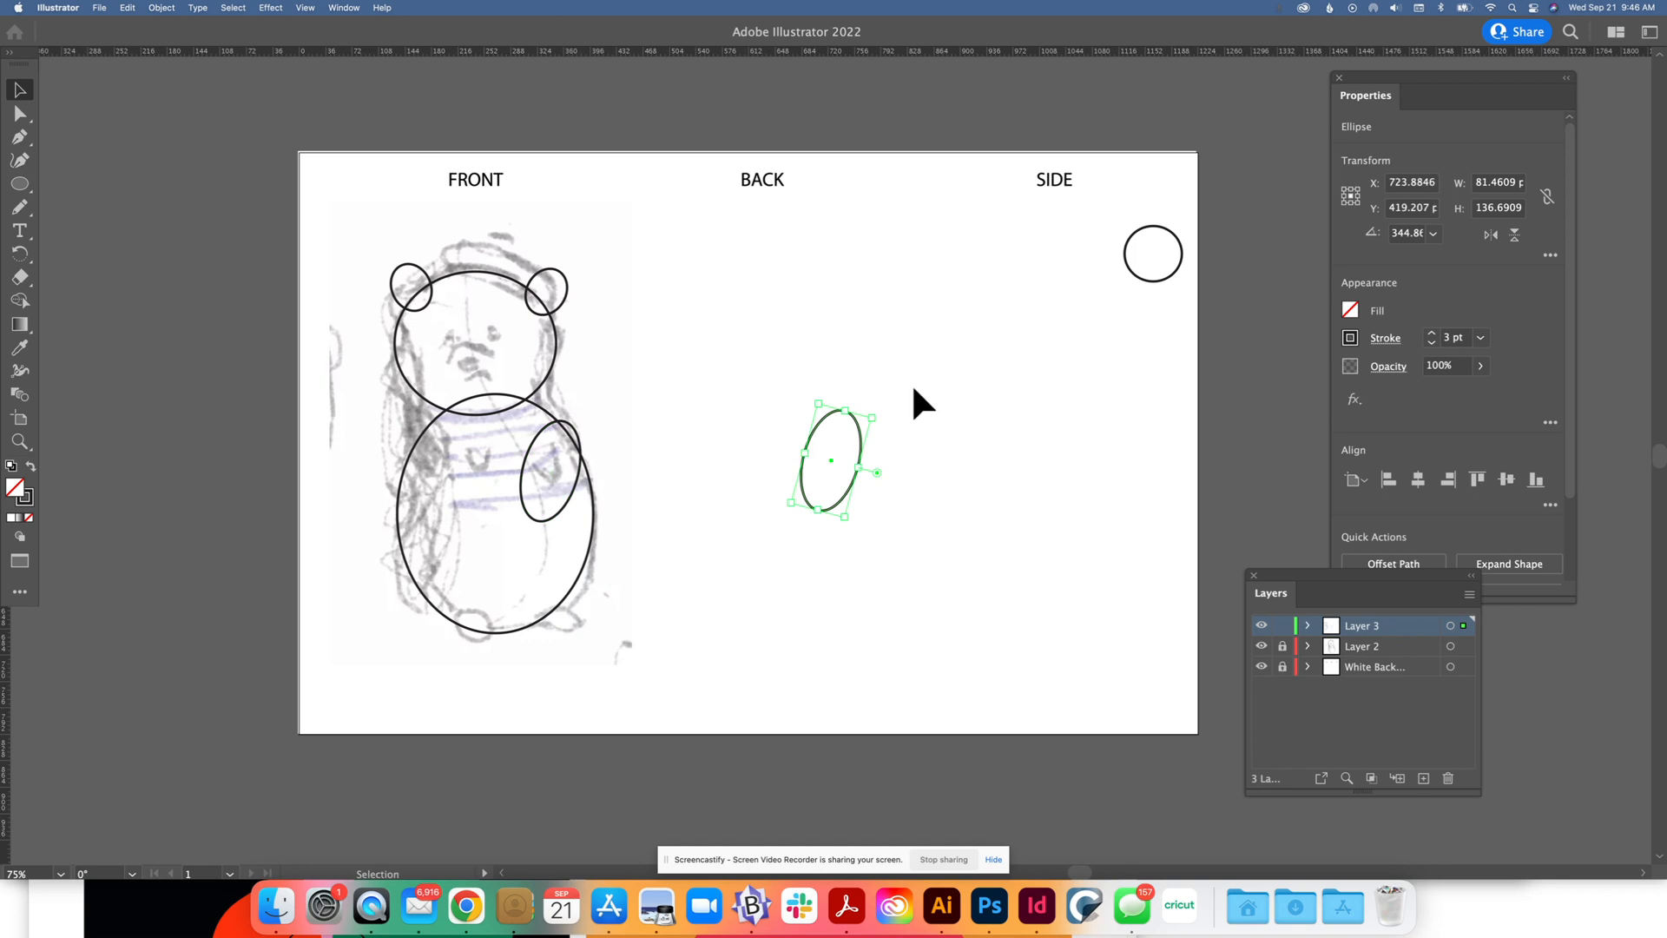
{"action": "left_click", "coordinate": [872, 415]}
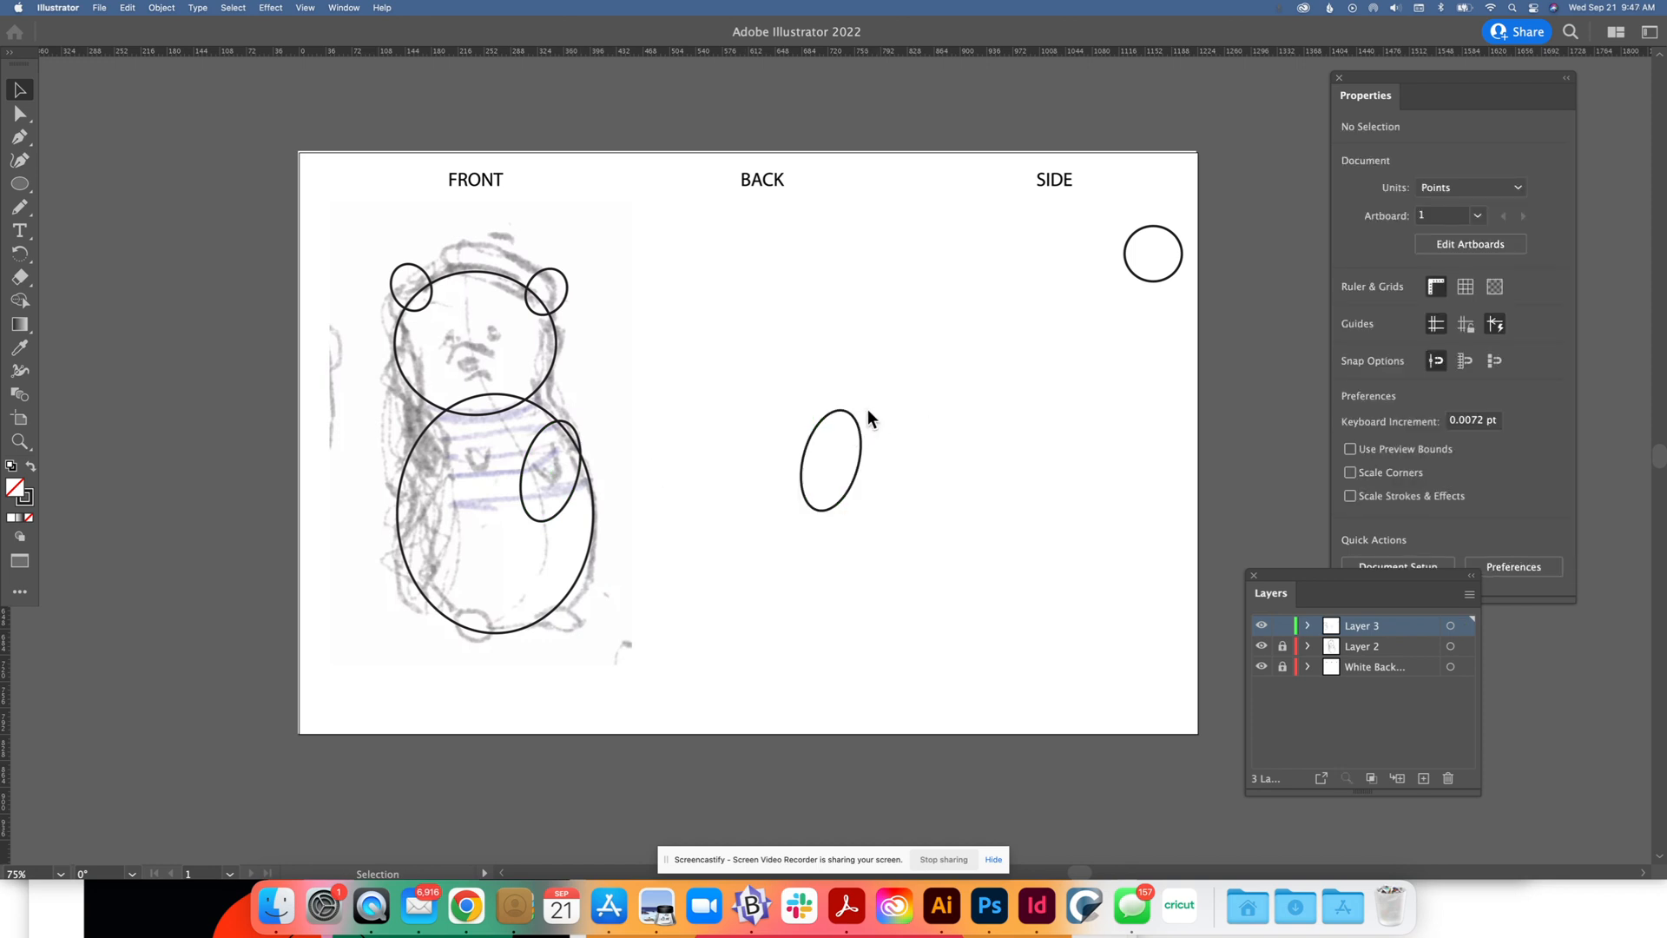
{"action": "left_click", "coordinate": [852, 415]}
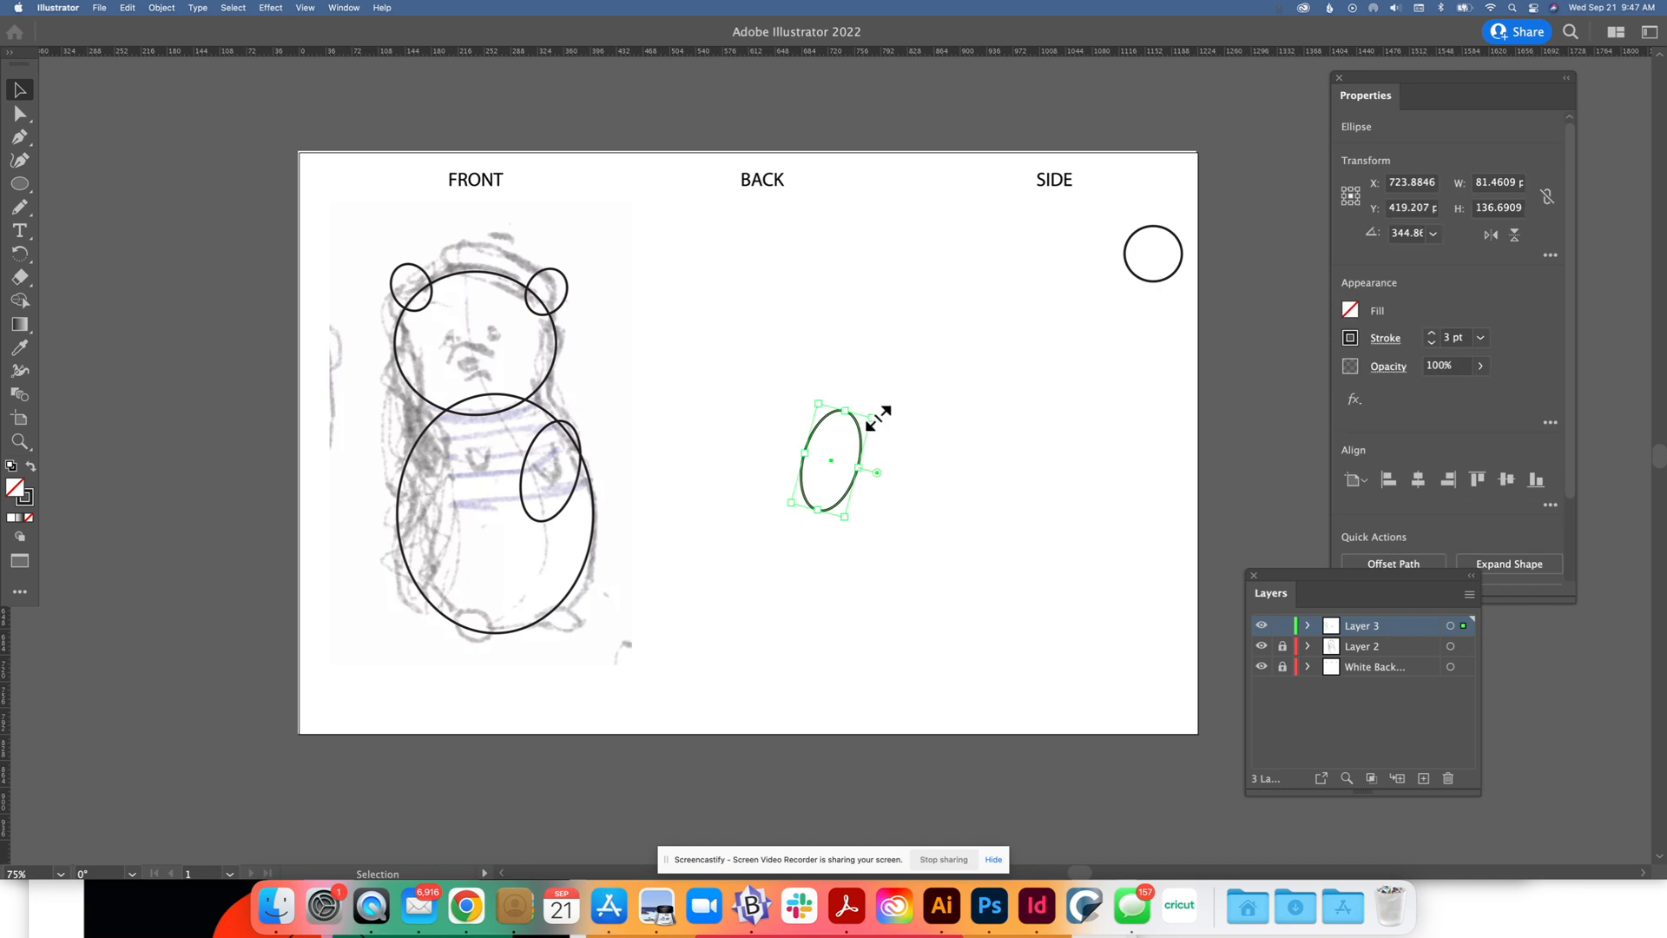
{"action": "mouse_move", "coordinate": [875, 411]}
{"action": "left_mouse_down"}
{"action": "mouse_move", "coordinate": [846, 393]}
{"action": "mouse_move", "coordinate": [873, 383]}
{"action": "left_mouse_up"}
{"action": "left_click", "coordinate": [851, 416]}
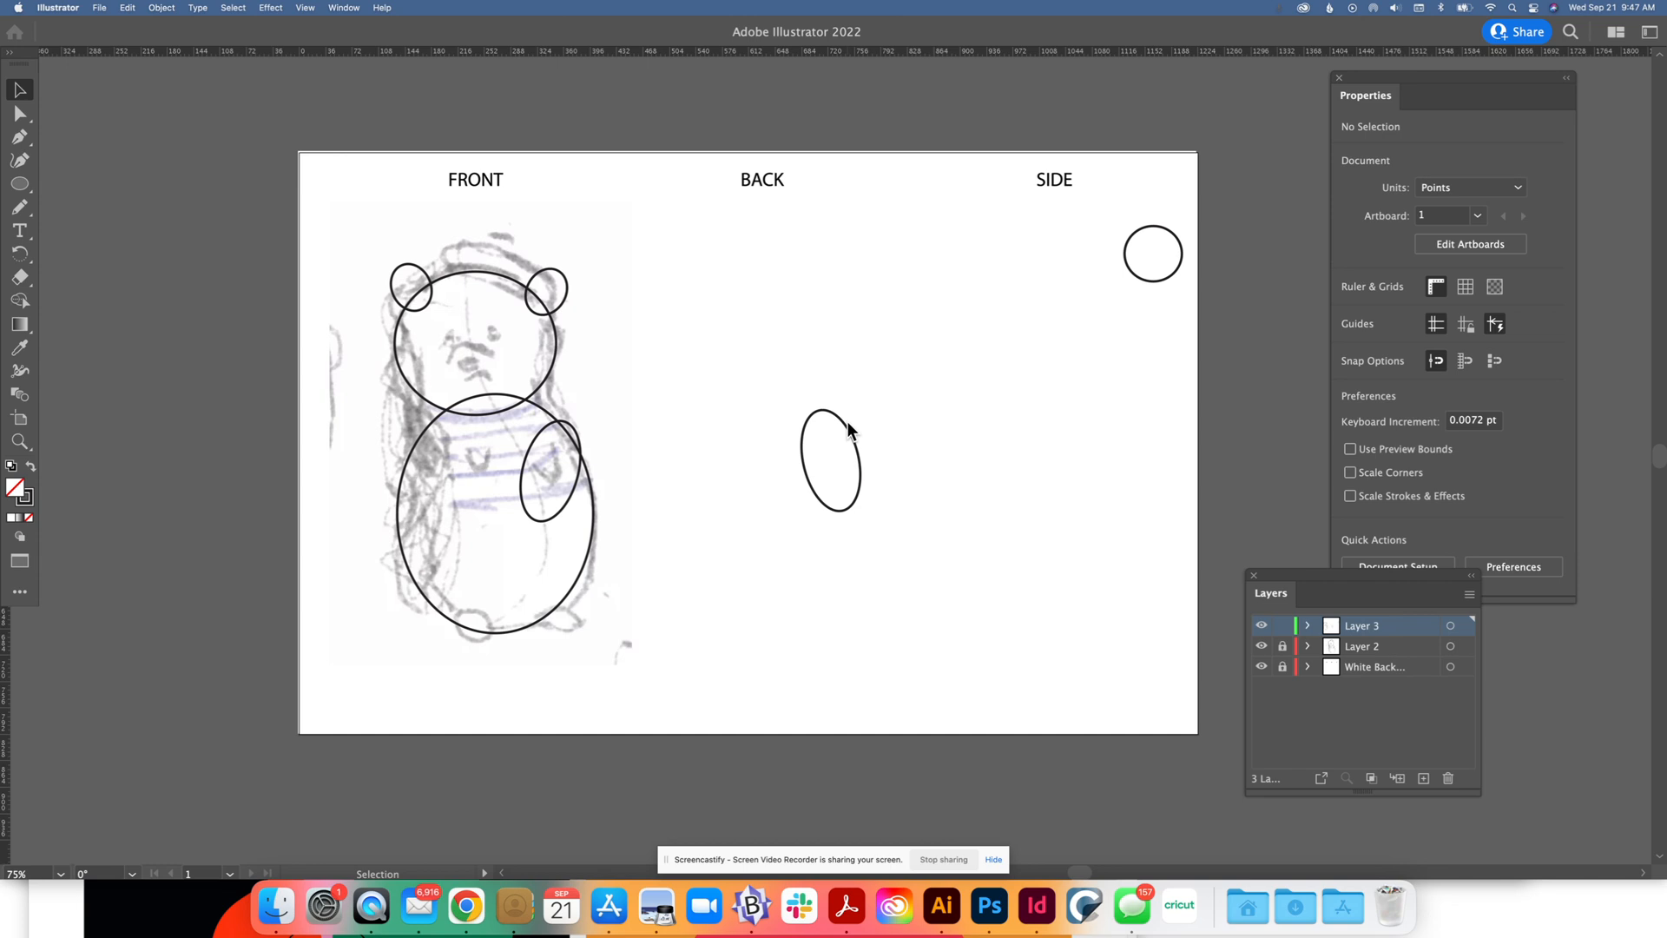
Move the copied arm ellipse onto the left side of the body, opposite the first arm
{"action": "left_click", "coordinate": [835, 419]}
{"action": "left_click_drag", "start_coordinate": [839, 415], "coordinate": [439, 435]}
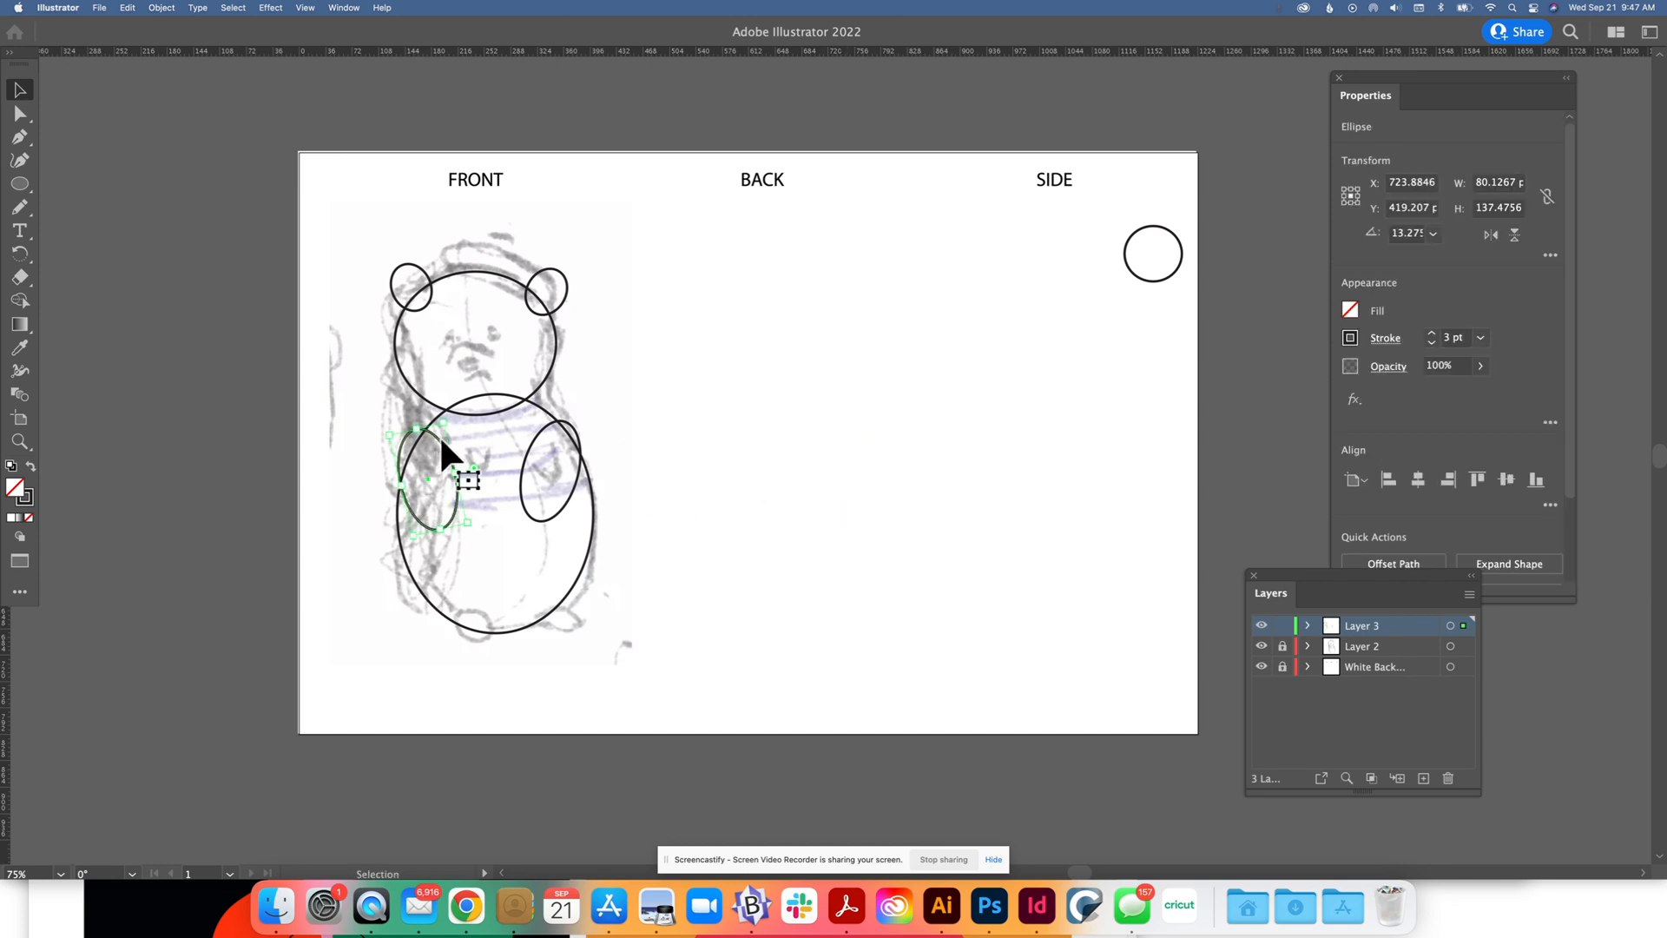
{"action": "left_click", "coordinate": [1113, 368]}
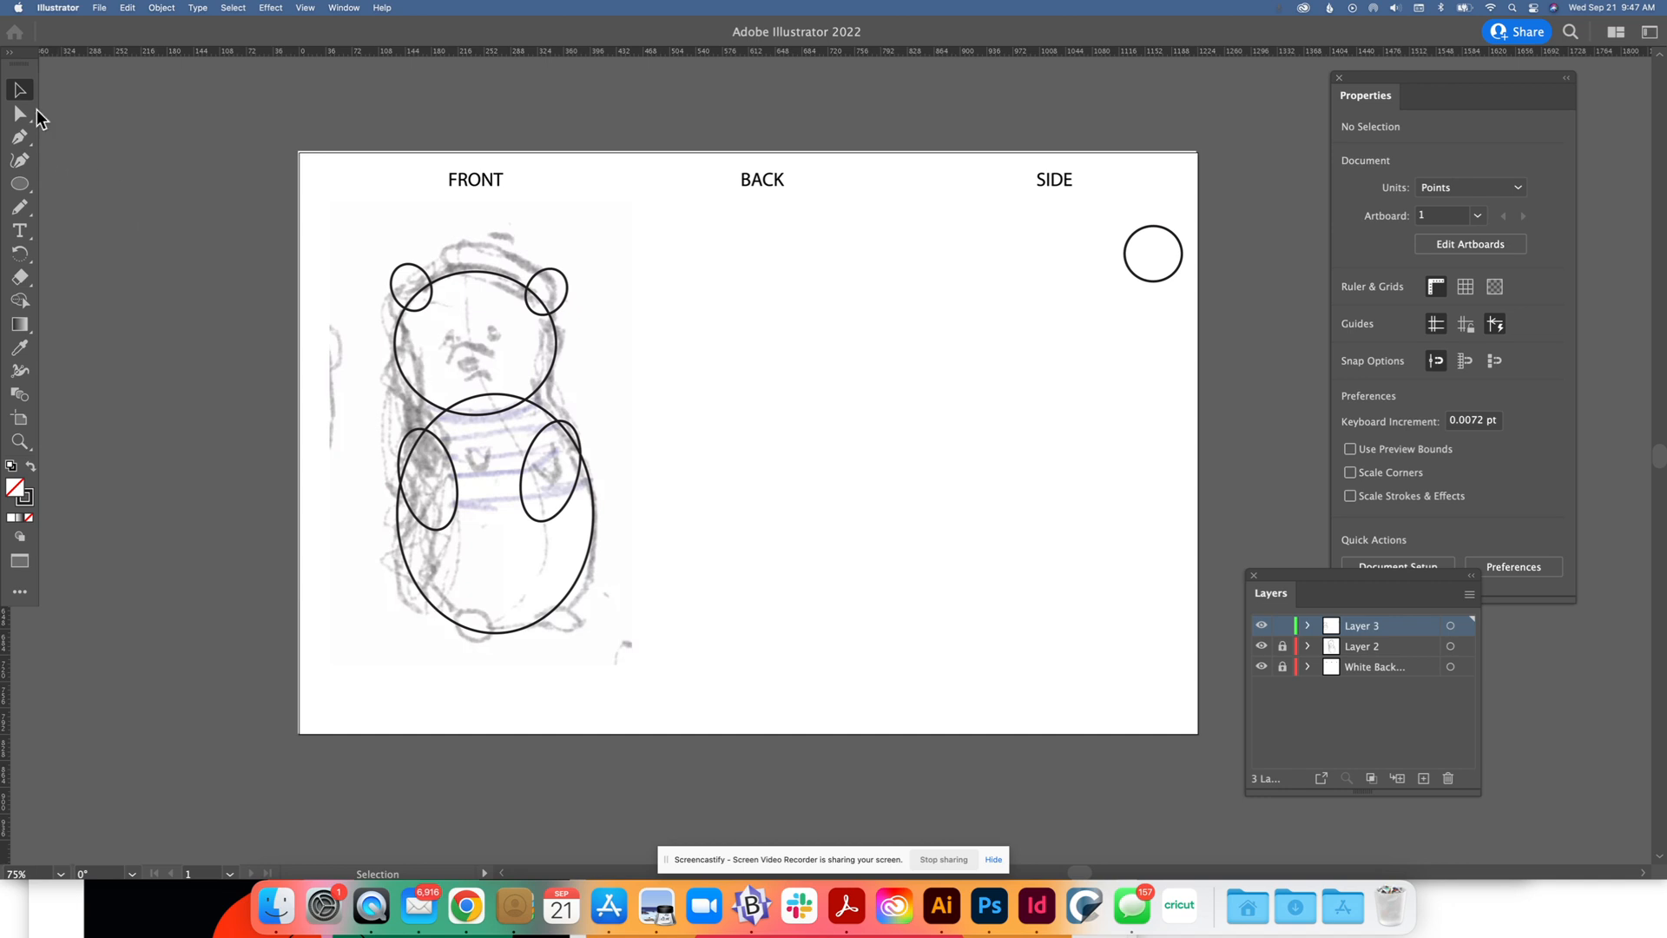
Add Curvature tool points on the lower right and lower left of the head outline and slightly reshape its cheeks
{"action": "left_click", "coordinate": [22, 162]}
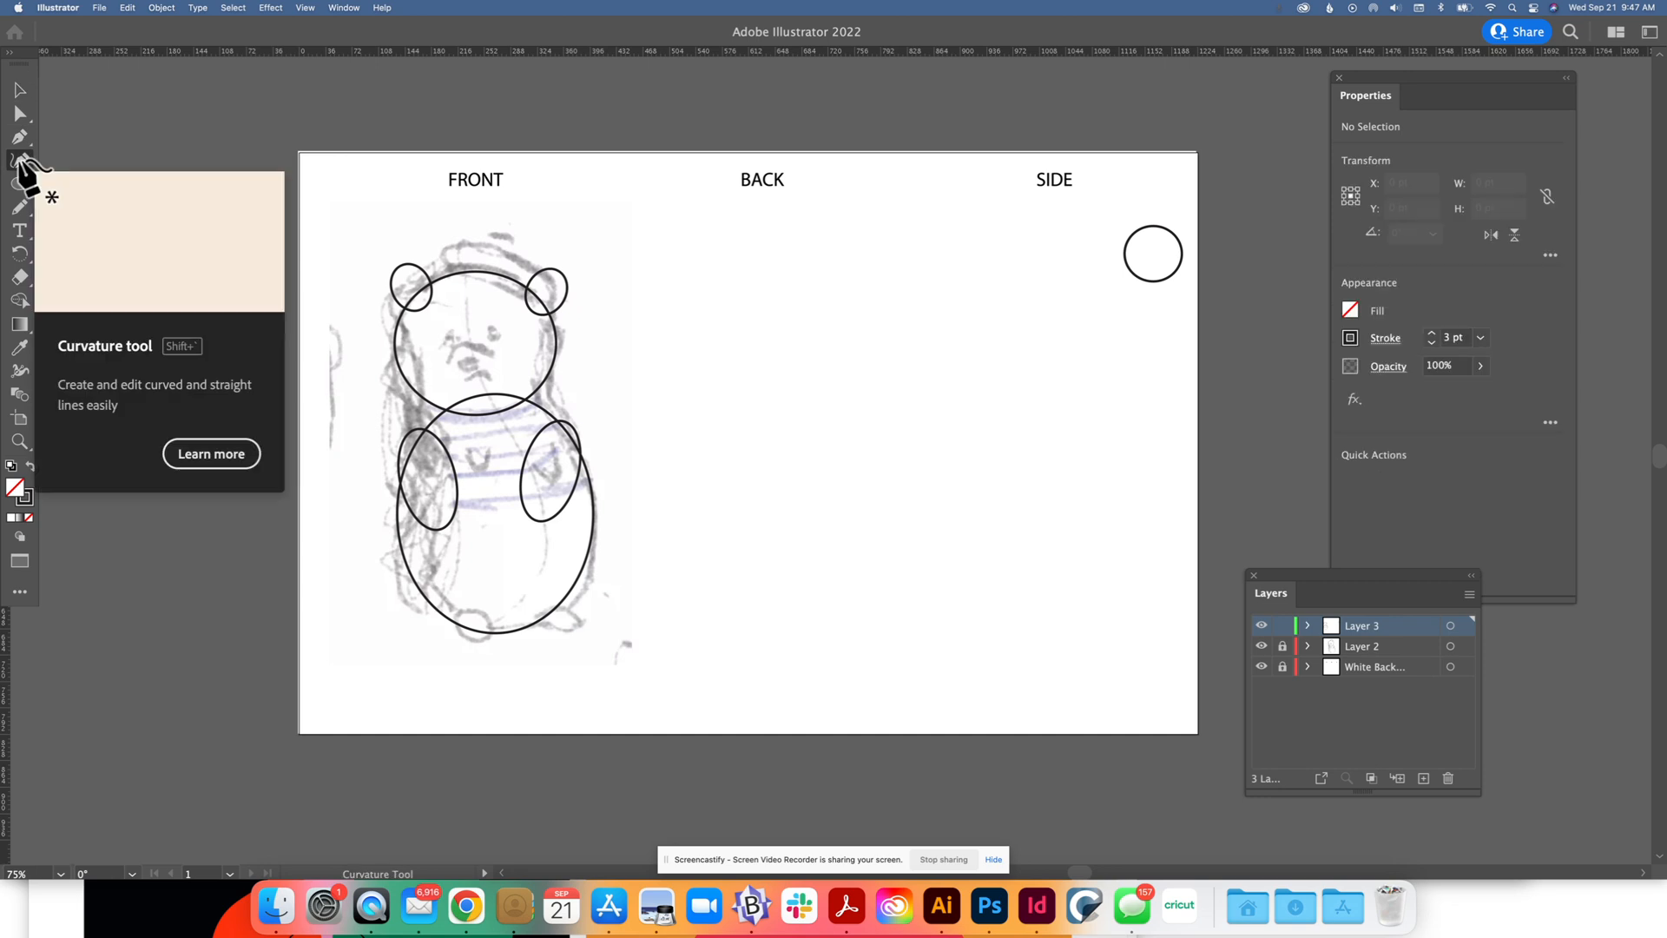
{"action": "left_click", "coordinate": [549, 370]}
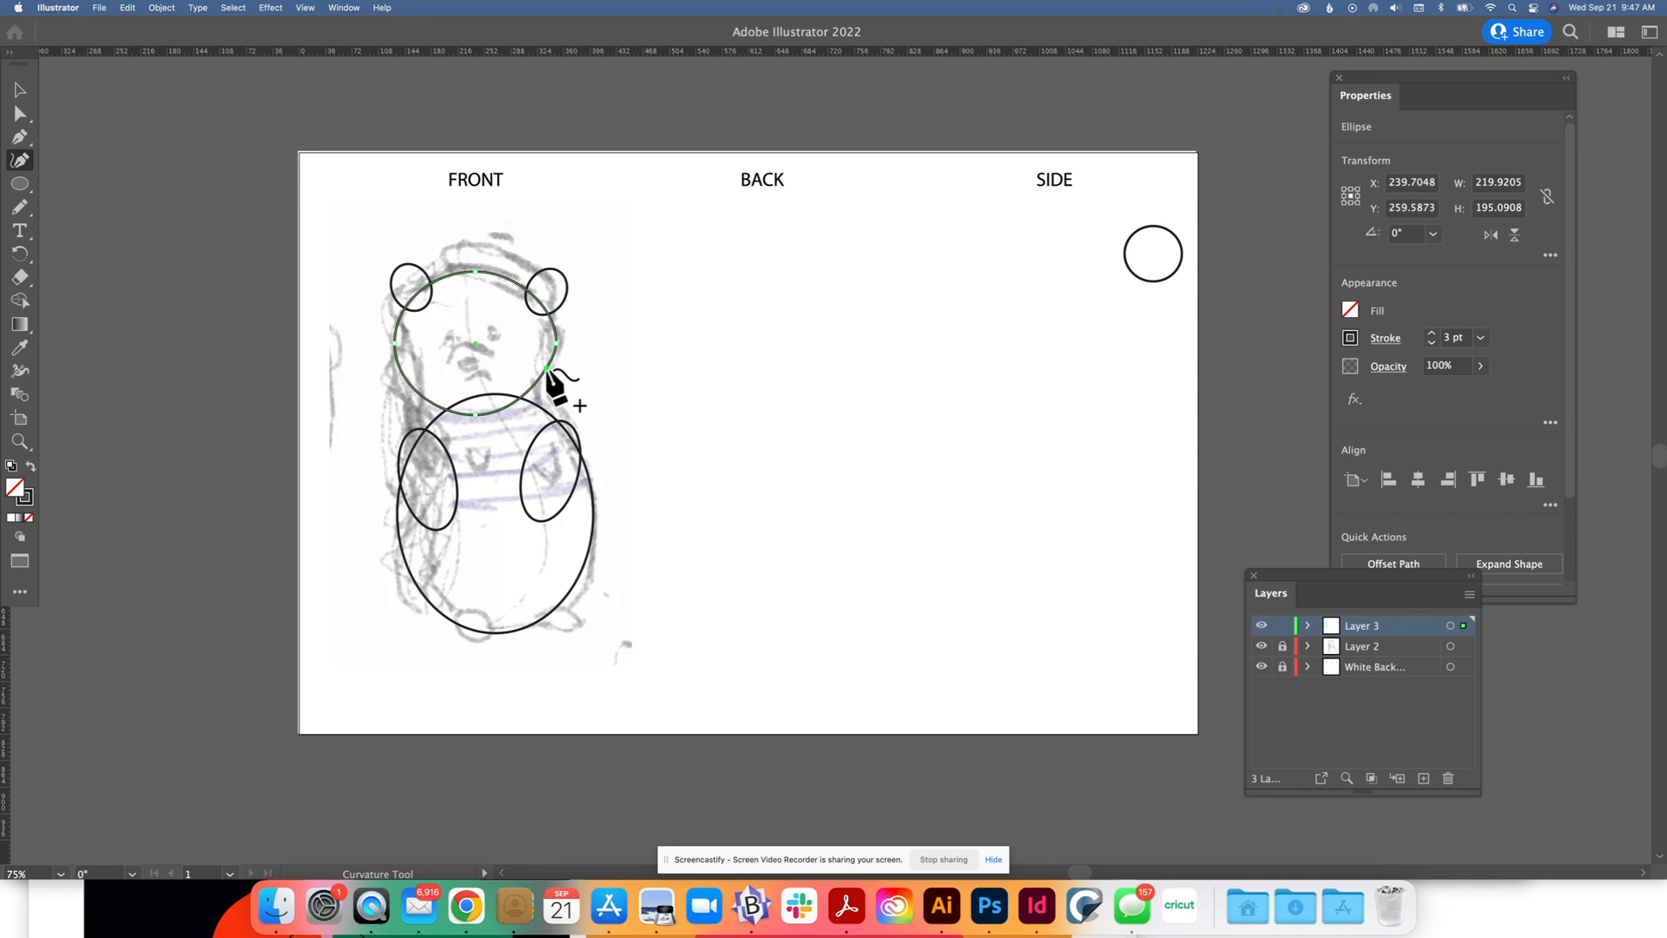
{"action": "left_click", "coordinate": [547, 369]}
{"action": "left_click", "coordinate": [417, 392]}
{"action": "left_click_drag", "start_coordinate": [419, 391], "coordinate": [419, 384]}
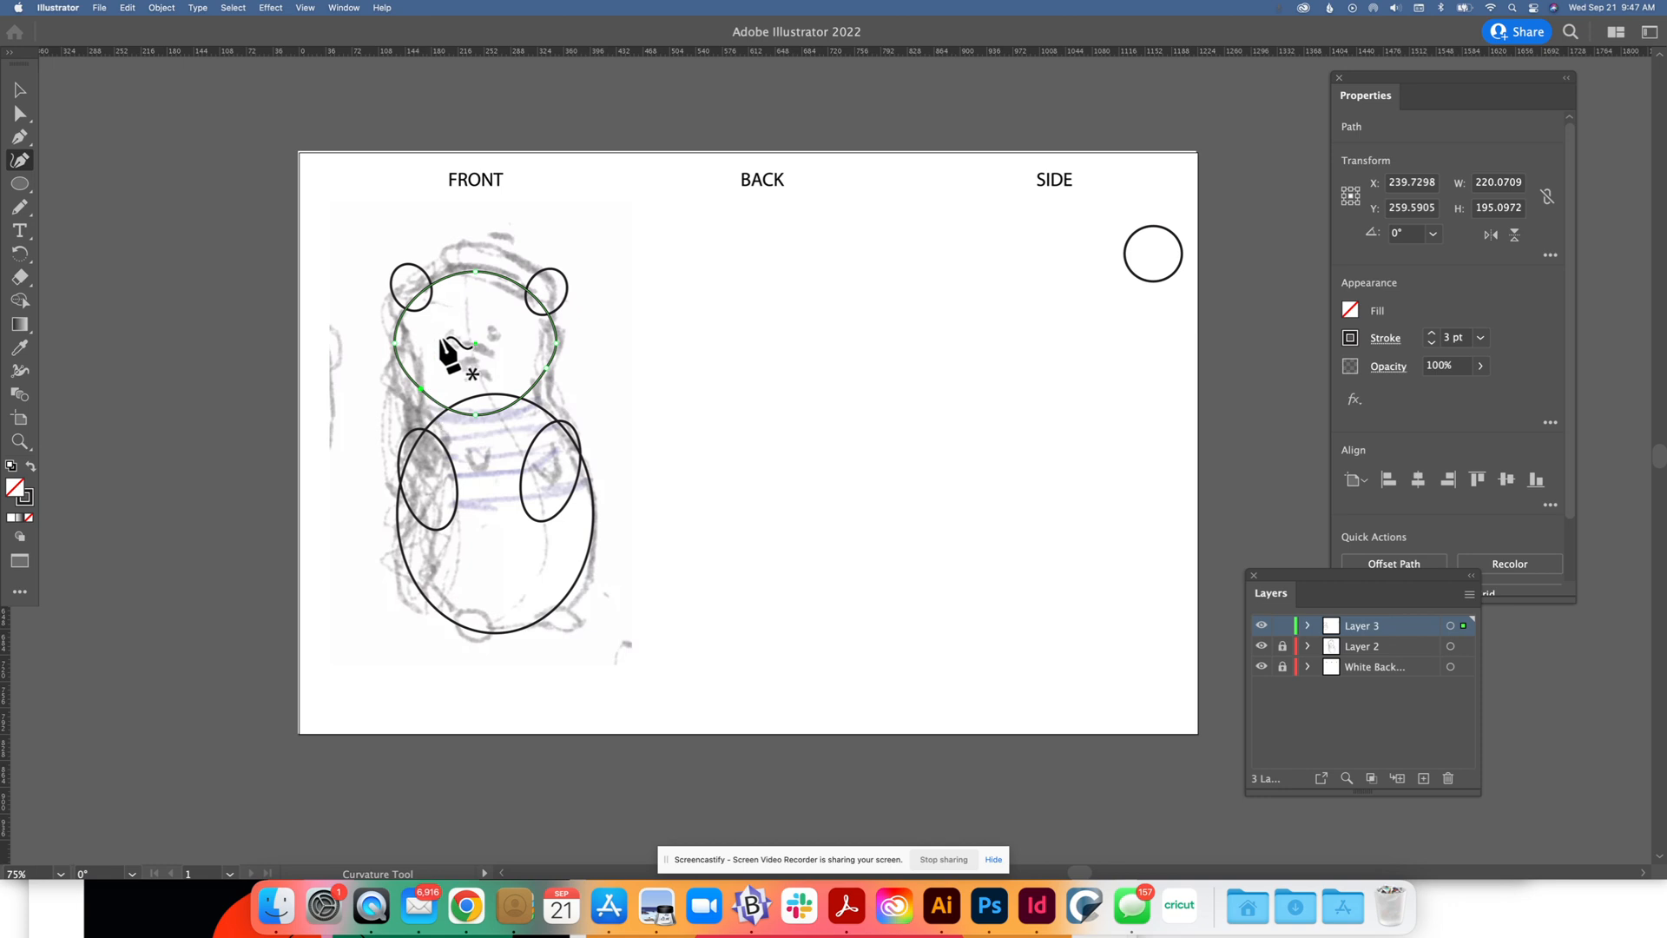
{"action": "left_click", "coordinate": [561, 273]}
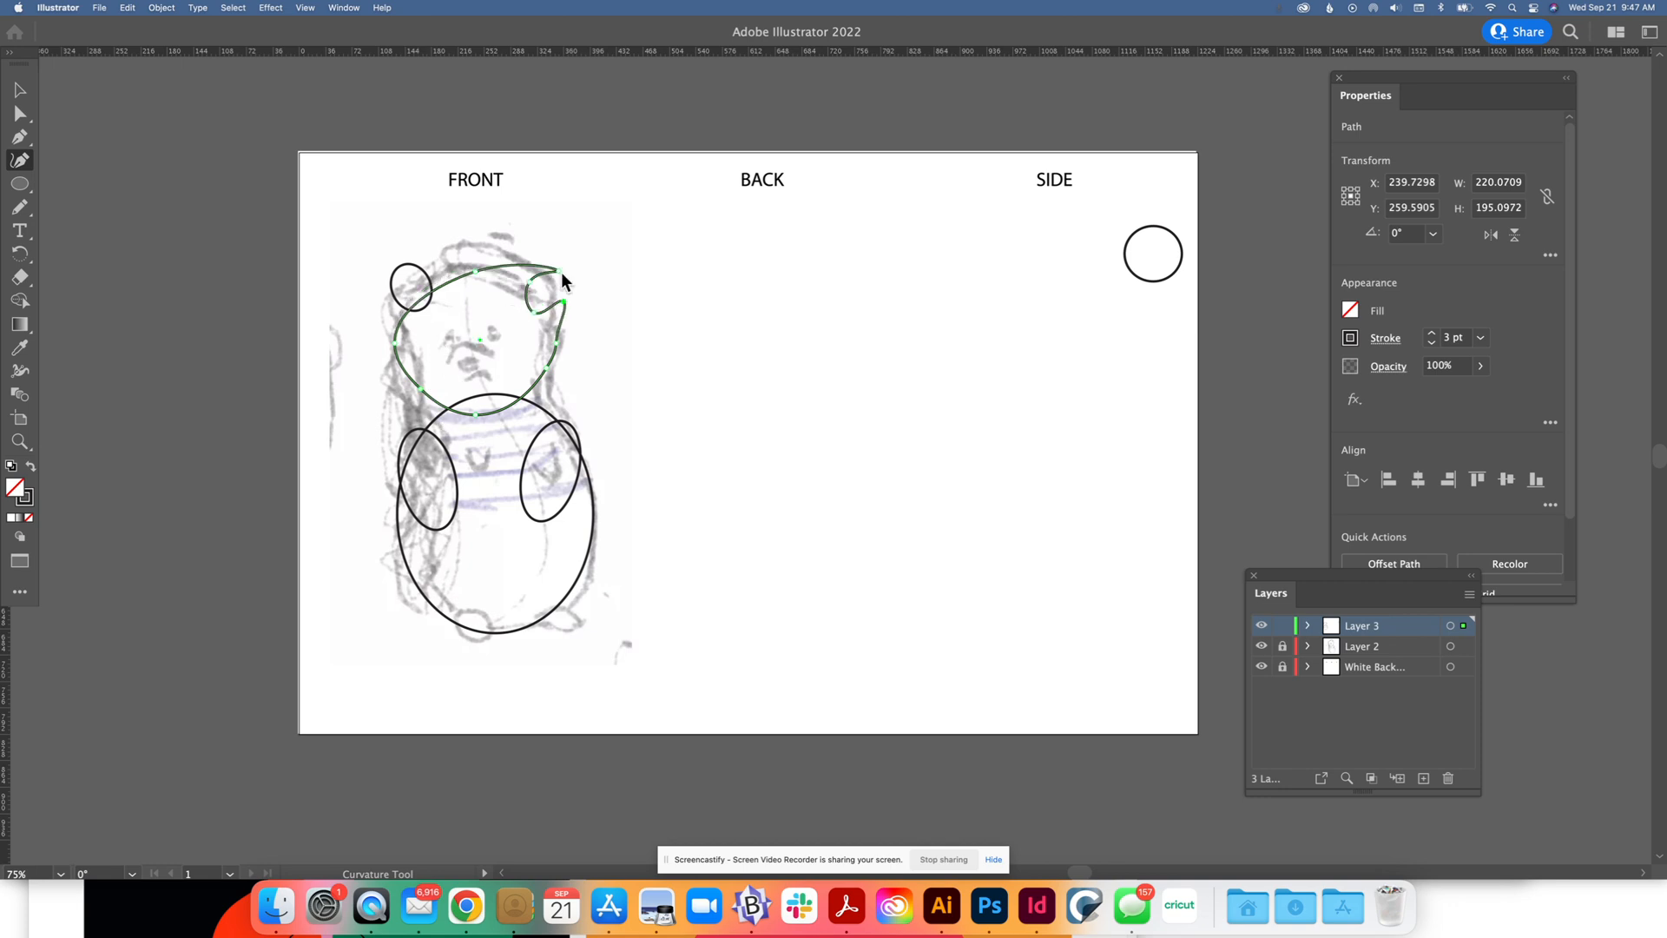
{"action": "key", "text": "super+z"}
{"action": "key", "text": "super+z"}
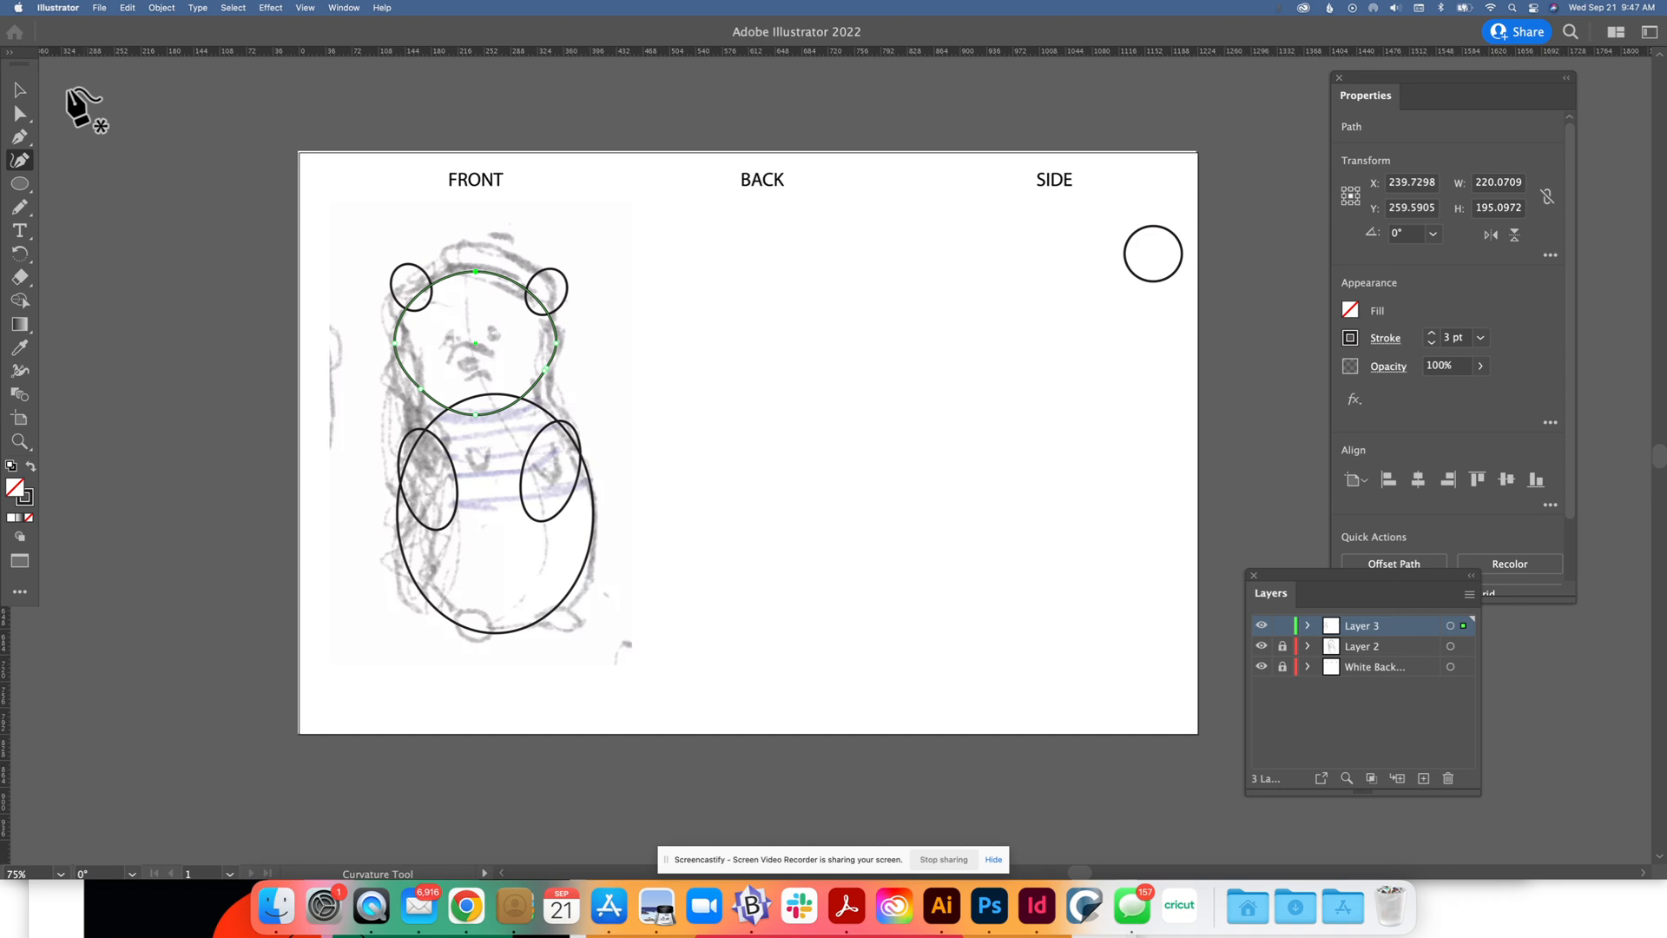
Reshape the upper edge of the right ear with the Curvature tool so it is less of a regular ellipse
{"action": "left_click", "coordinate": [20, 90]}
{"action": "left_click", "coordinate": [454, 279]}
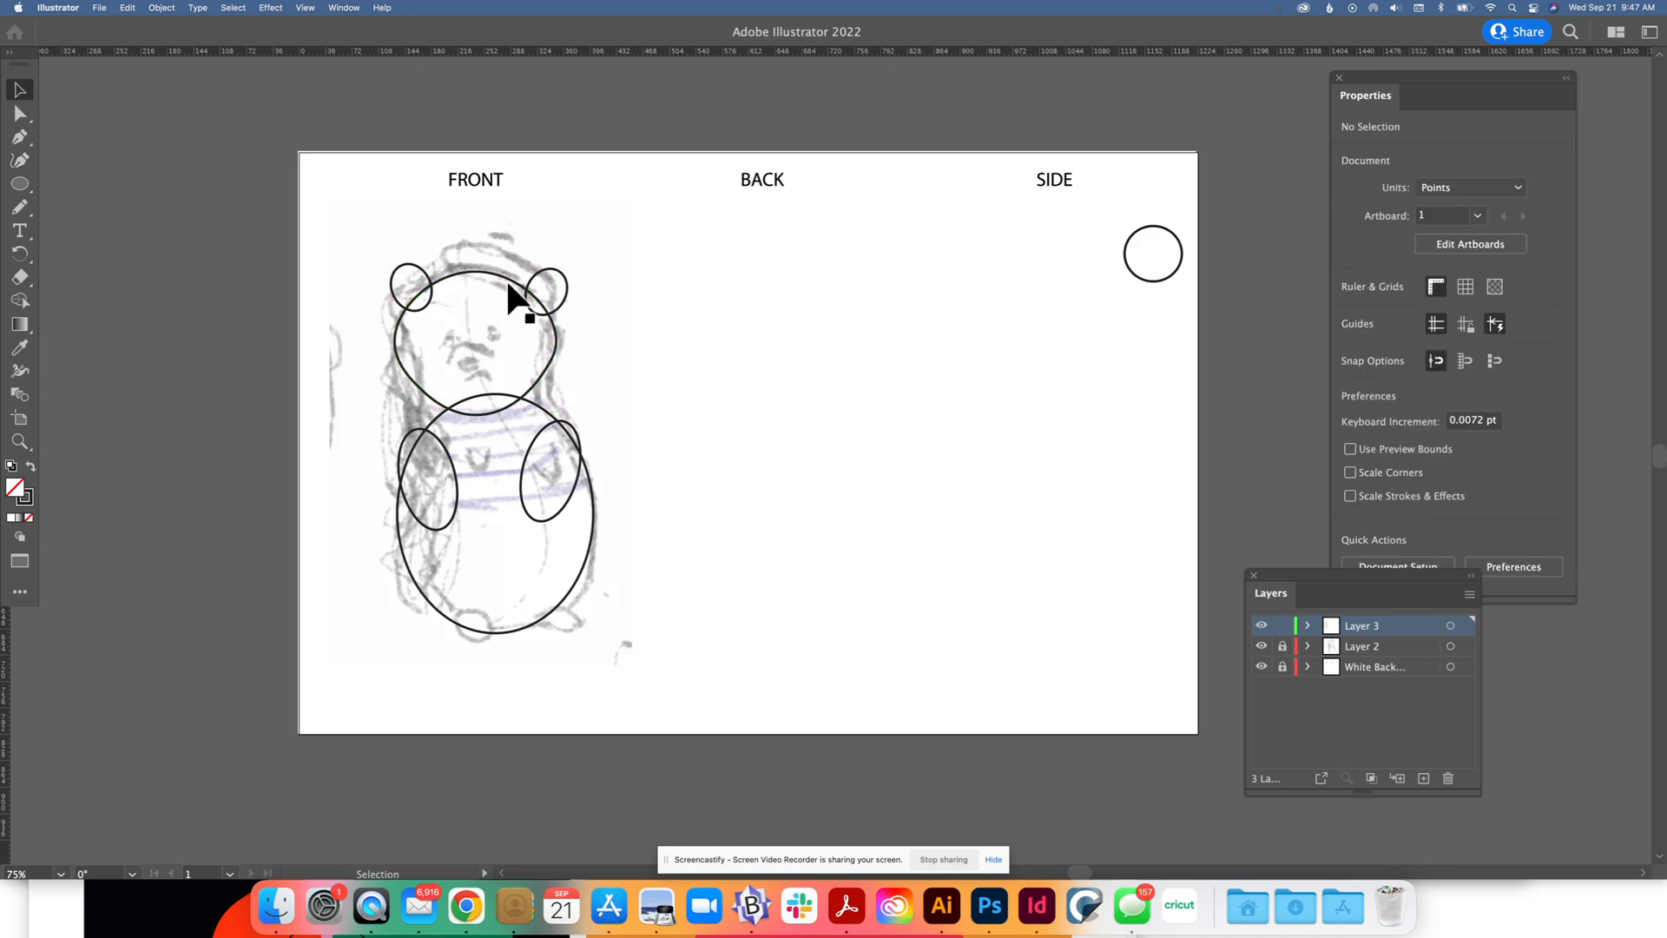
{"action": "left_click", "coordinate": [563, 278]}
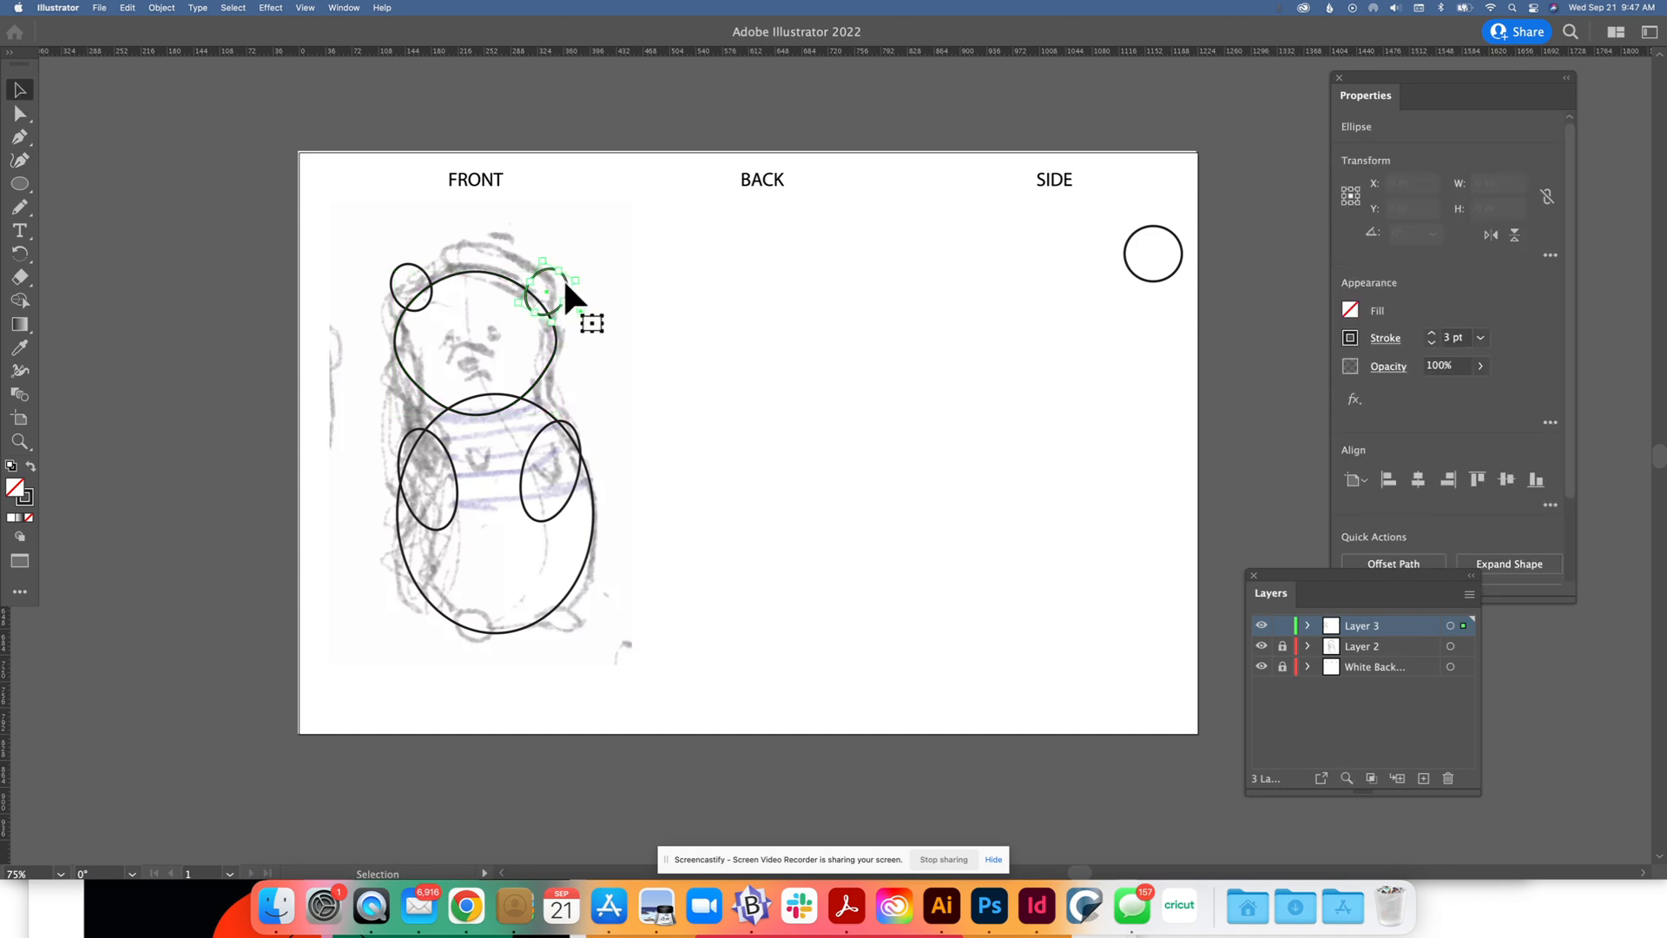
{"action": "left_click", "coordinate": [20, 160]}
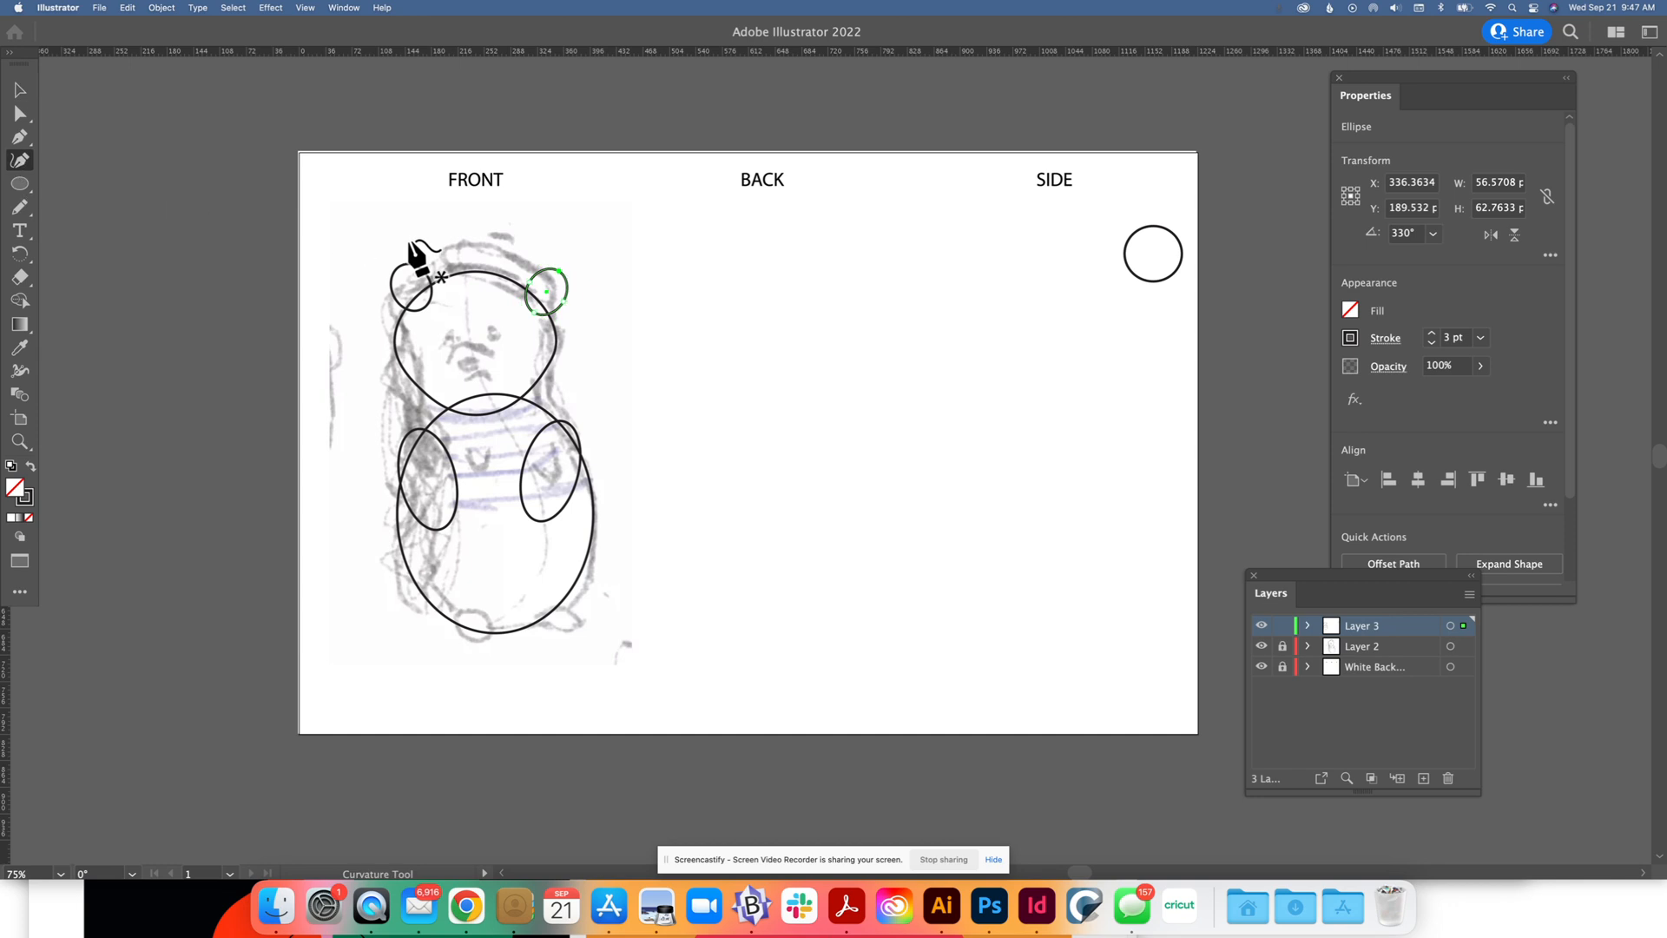
{"action": "left_click", "coordinate": [545, 273]}
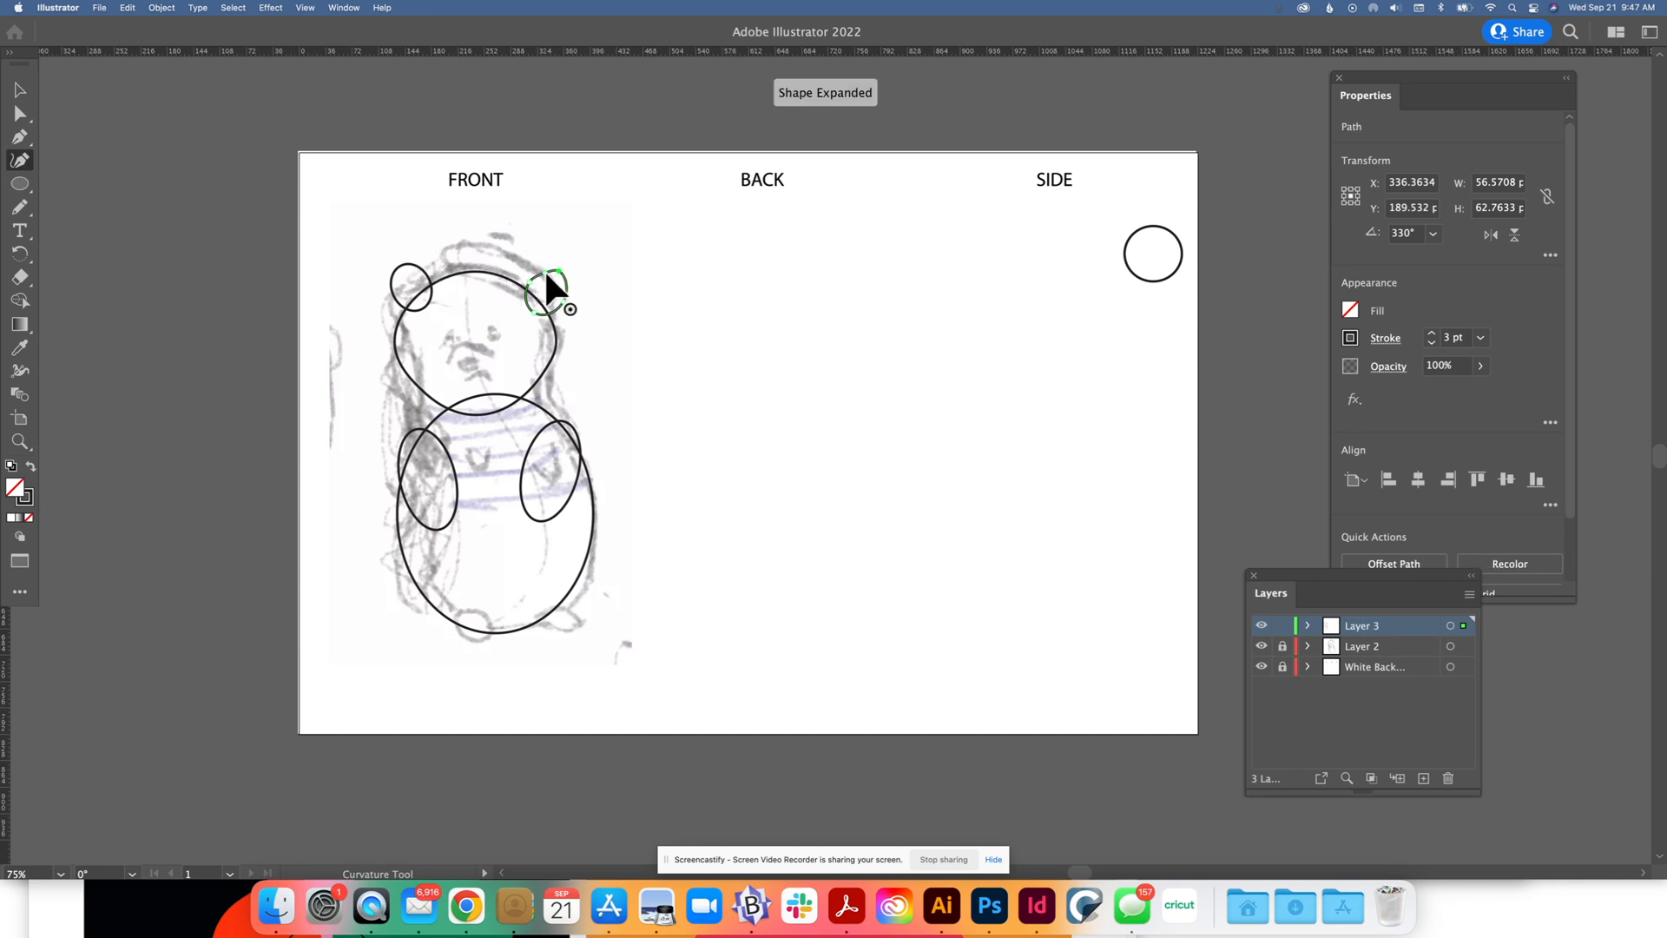
{"action": "left_click", "coordinate": [19, 90]}
{"action": "left_click", "coordinate": [124, 165]}
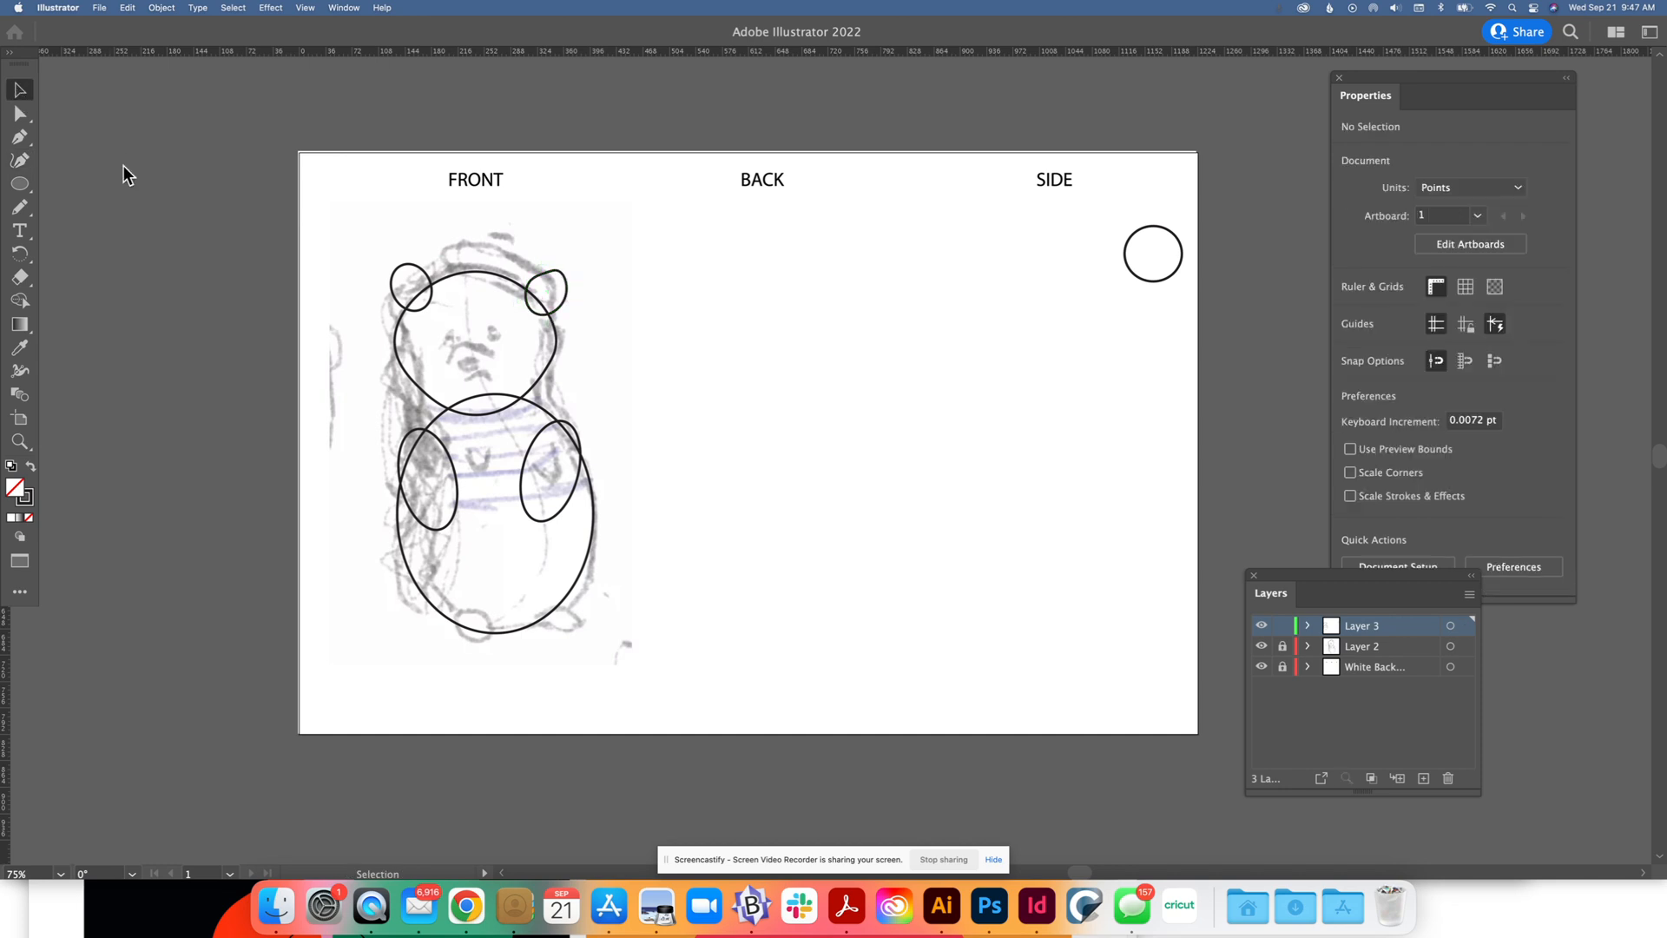
Reshape the upper edge of the left ear with the Curvature tool to about 55 by 62 pt
{"action": "left_click", "coordinate": [411, 278]}
{"action": "left_click", "coordinate": [15, 163]}
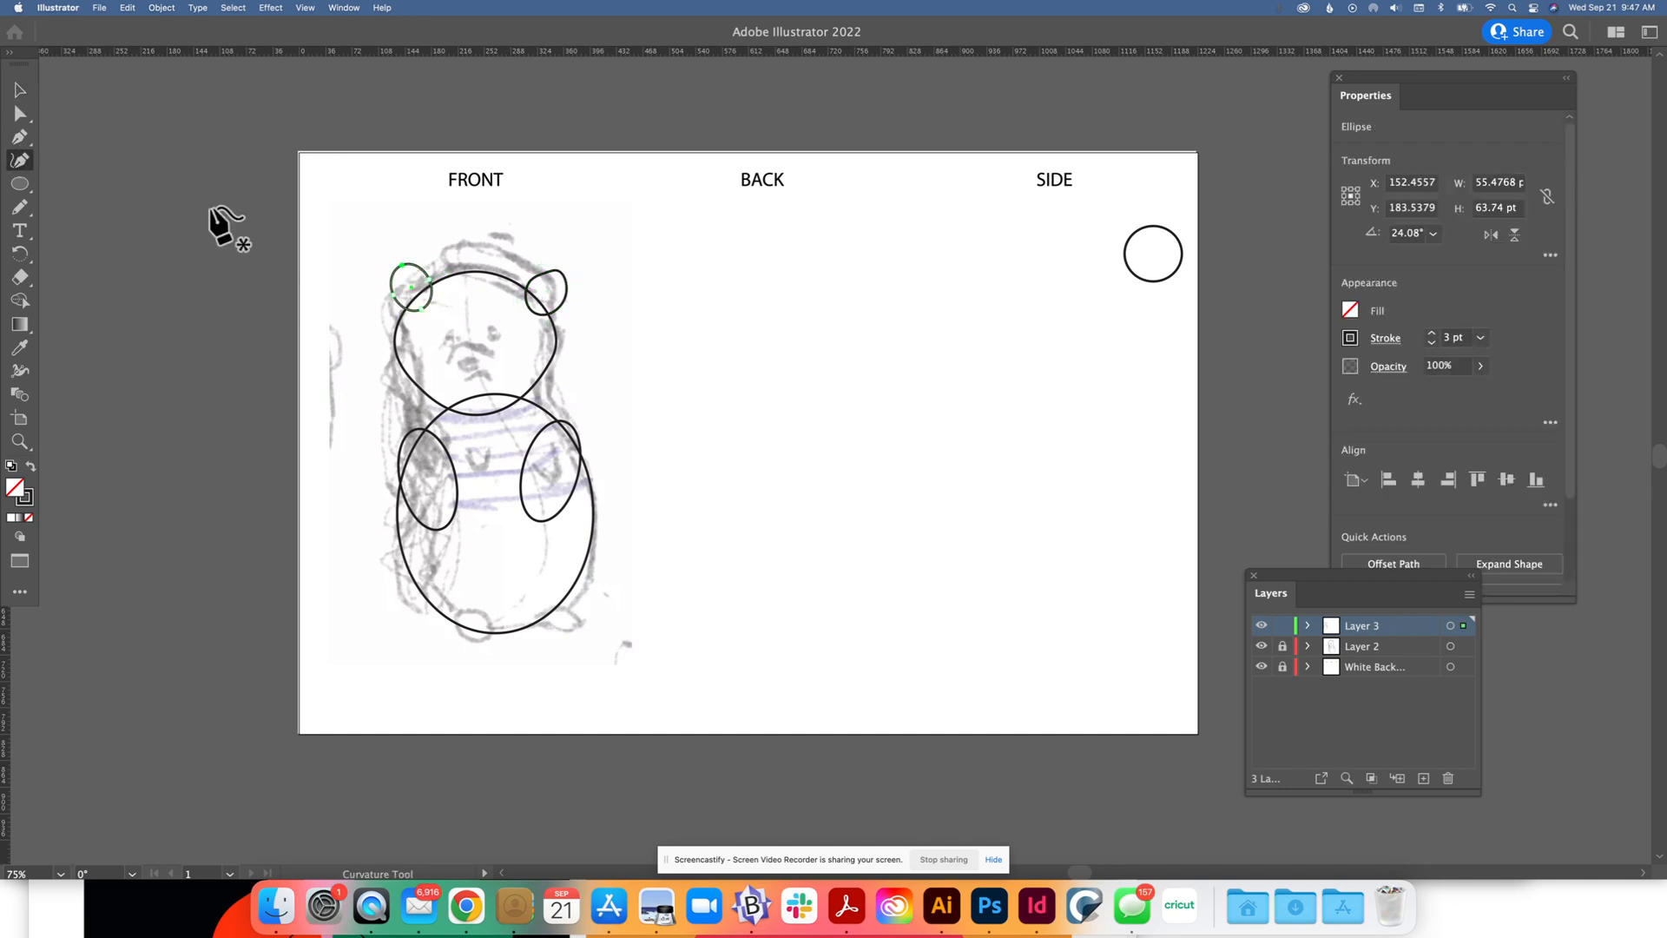
{"action": "left_click", "coordinate": [410, 271]}
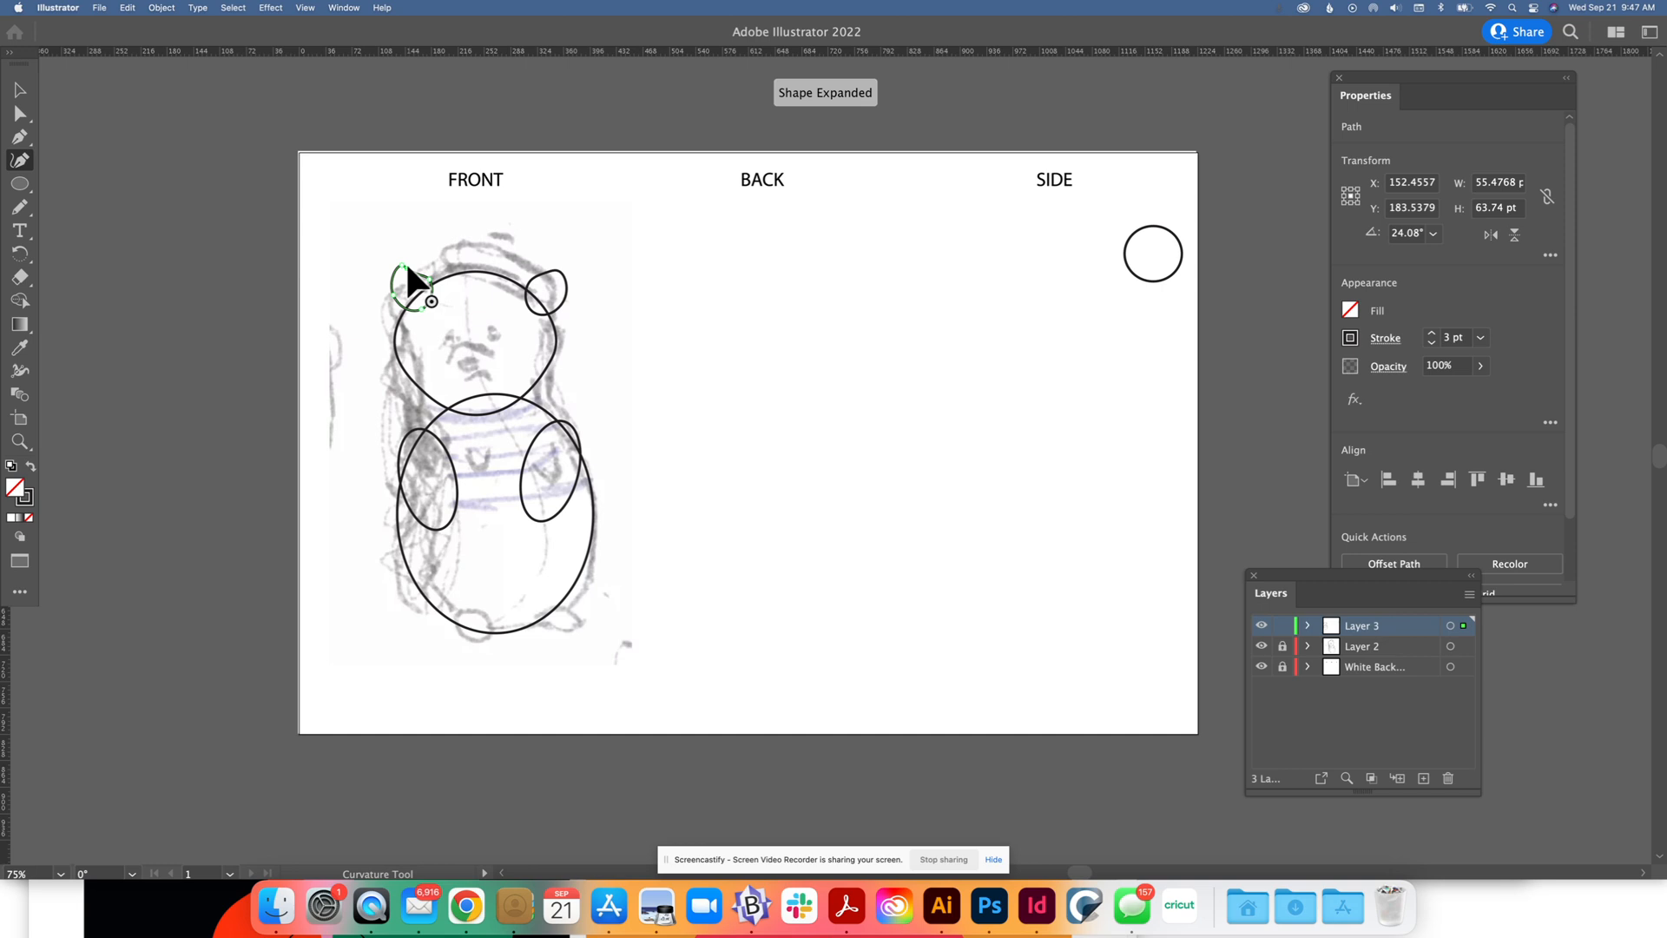
{"action": "left_click", "coordinate": [16, 93]}
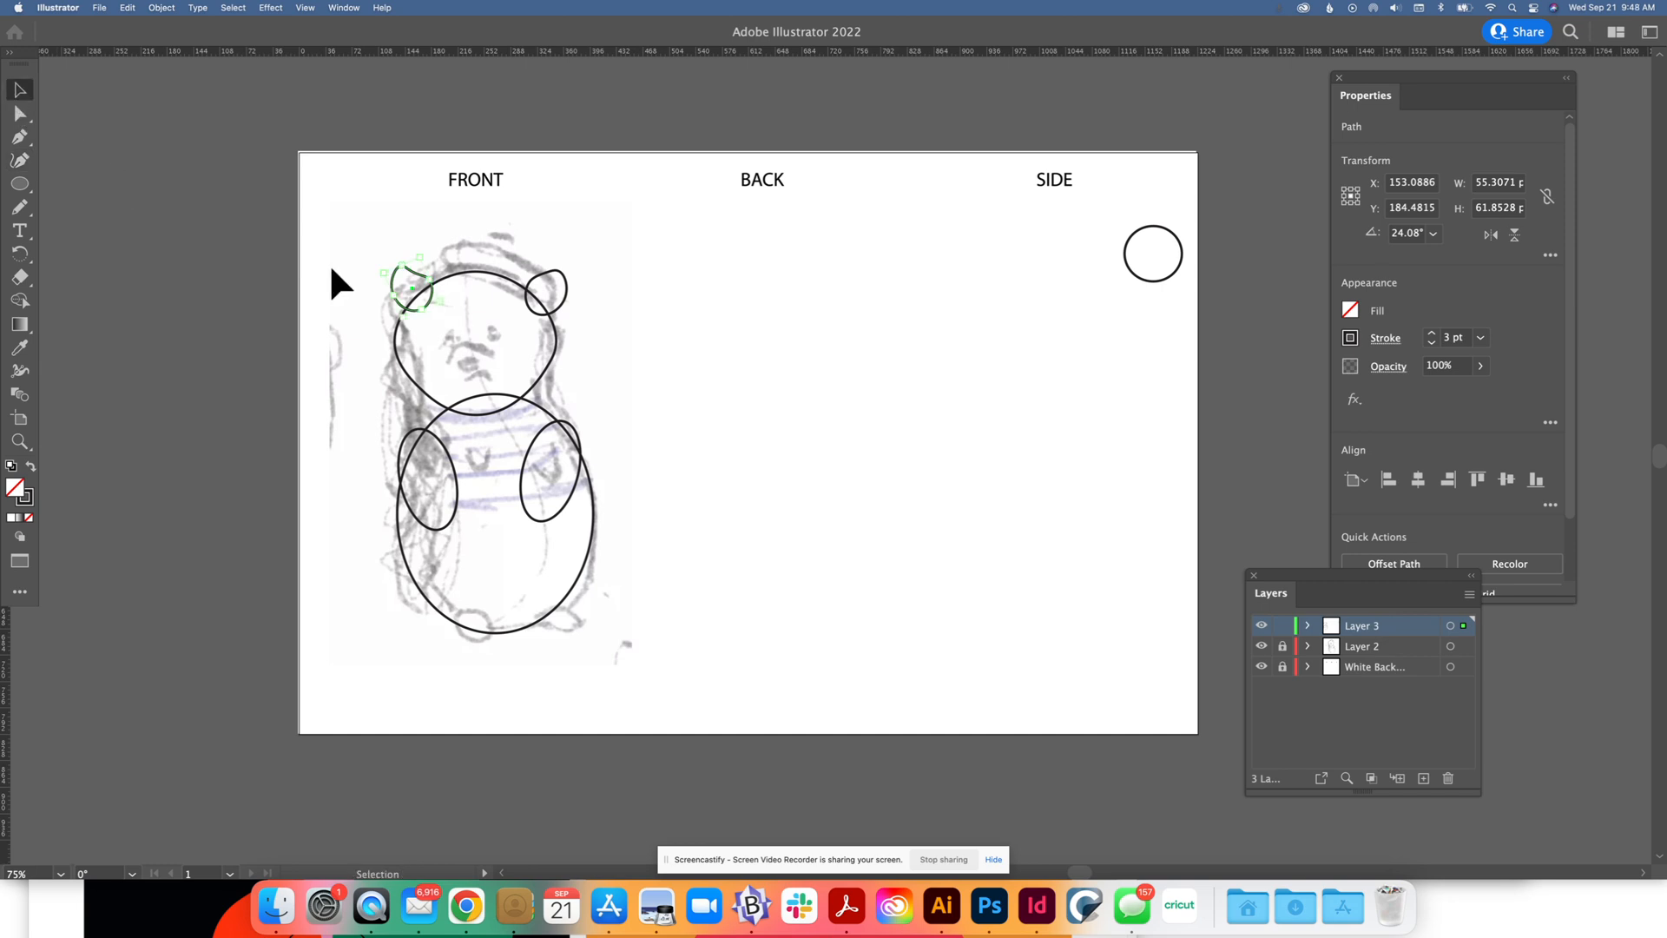
Remove the parts of both ears that overlap the head outline with the Shape Builder tool
{"action": "left_click", "coordinate": [331, 271]}
{"action": "left_click_drag", "start_coordinate": [326, 244], "coordinate": [620, 361]}
{"action": "left_click", "coordinate": [21, 301]}
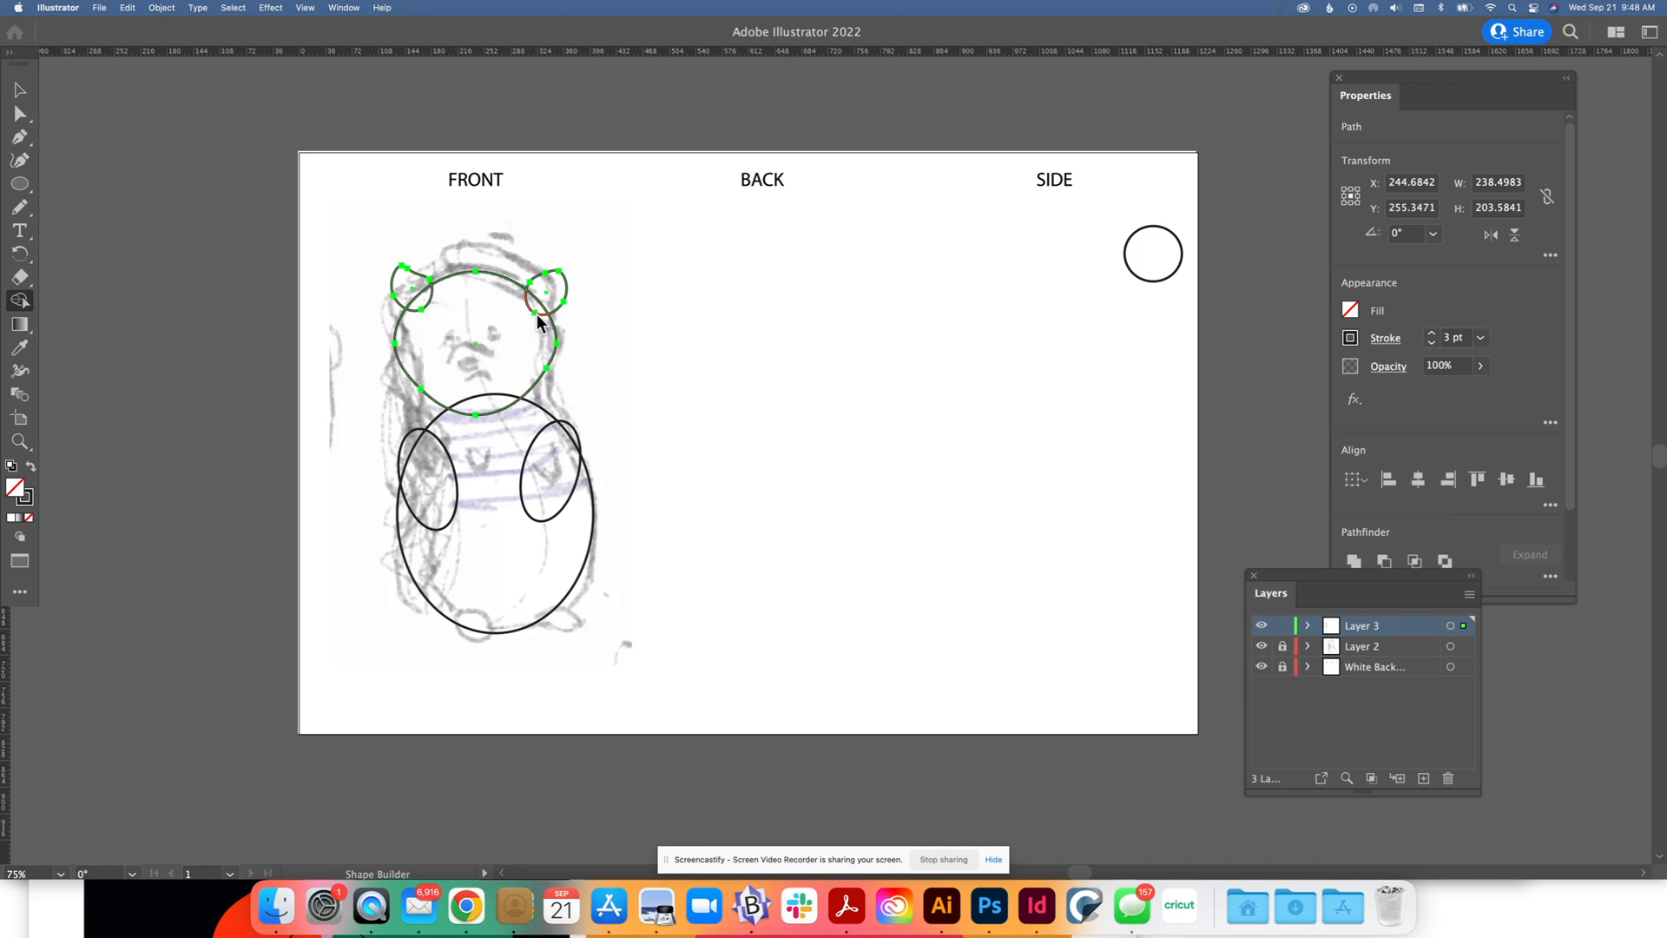
{"action": "left_click", "coordinate": [428, 304]}
{"action": "left_click", "coordinate": [19, 90]}
{"action": "left_click", "coordinate": [107, 113]}
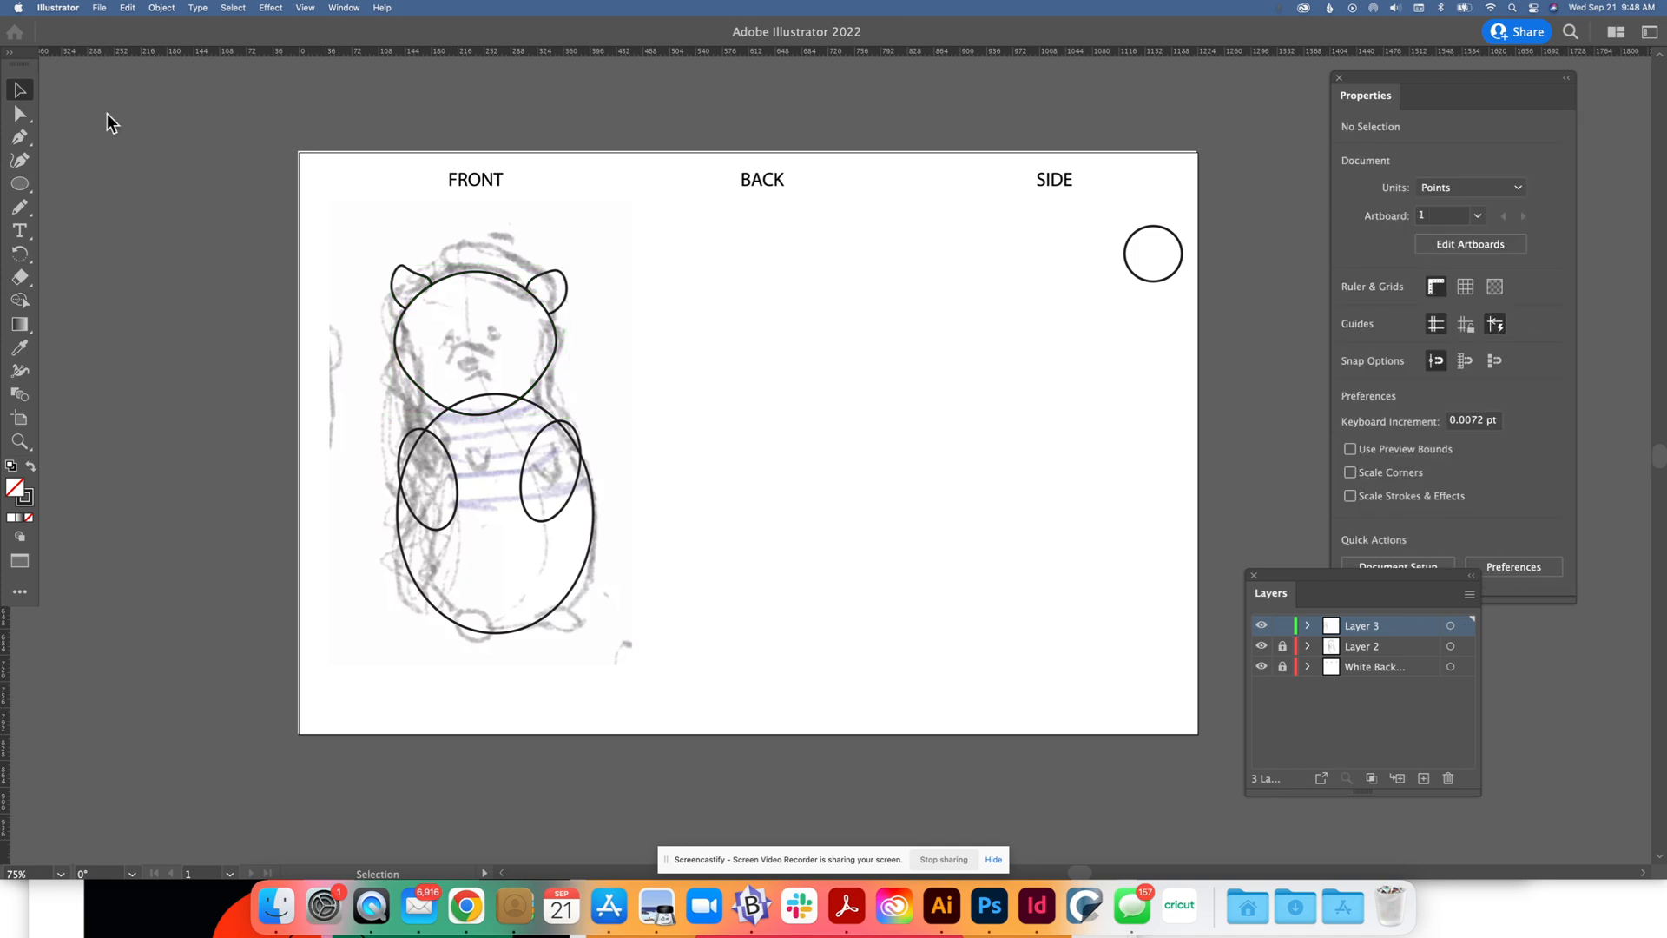
Reshape the left arm with the Curvature tool, stretching its top up to the neck and curving its inner edge inward
{"action": "left_click", "coordinate": [452, 473]}
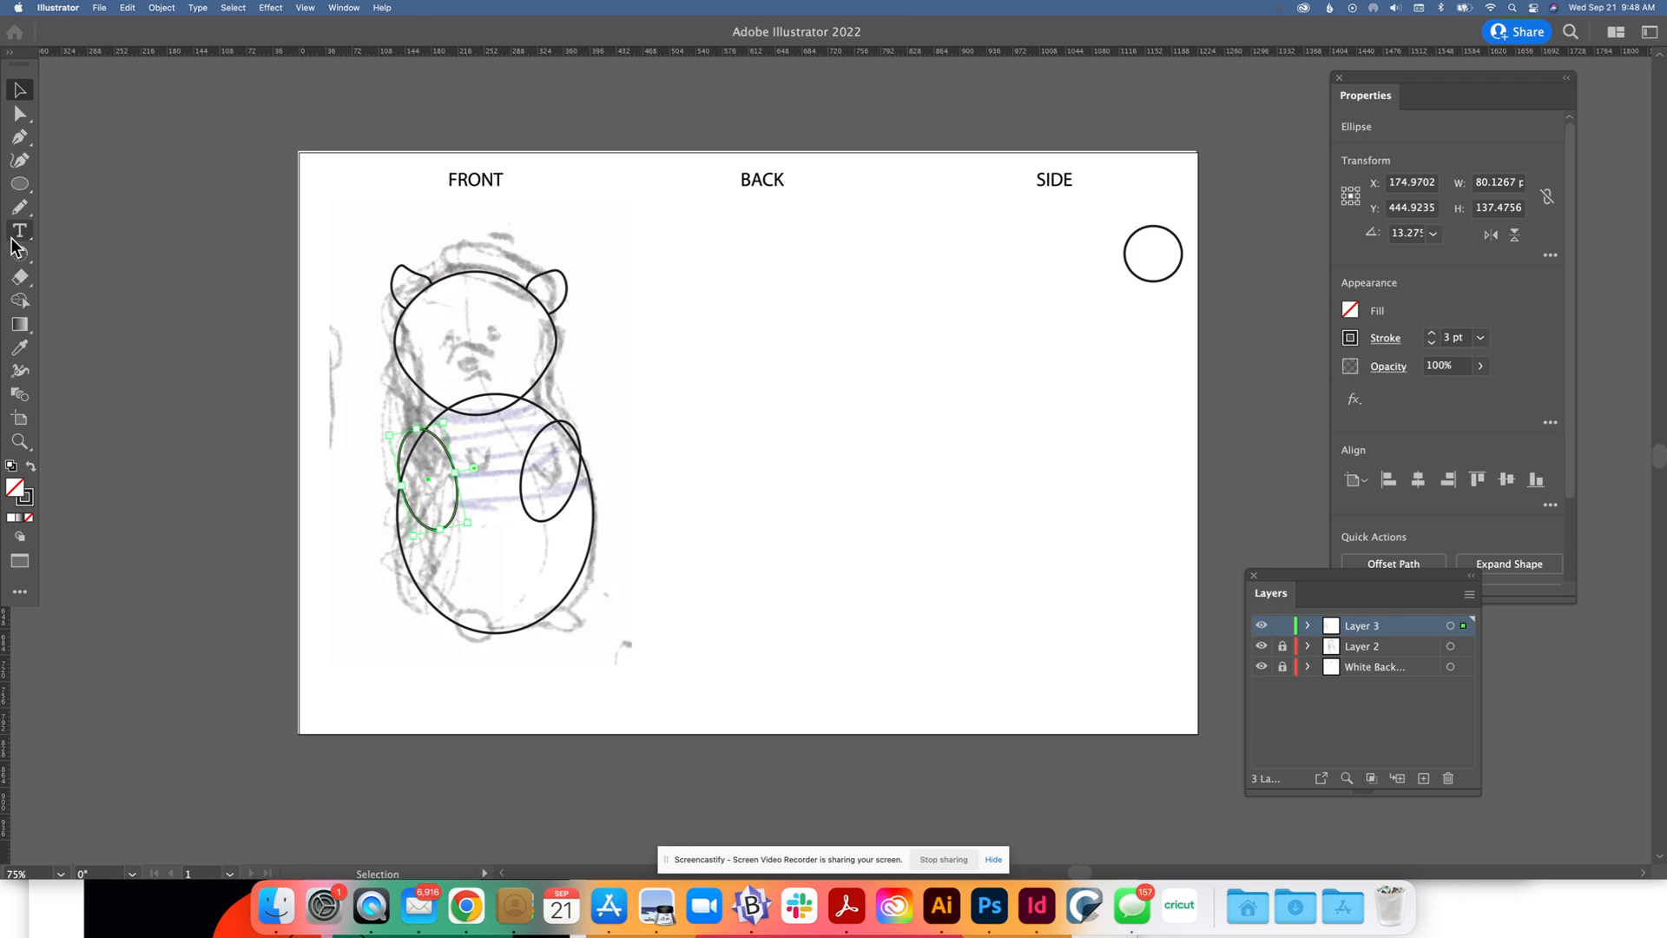
{"action": "left_click", "coordinate": [19, 159]}
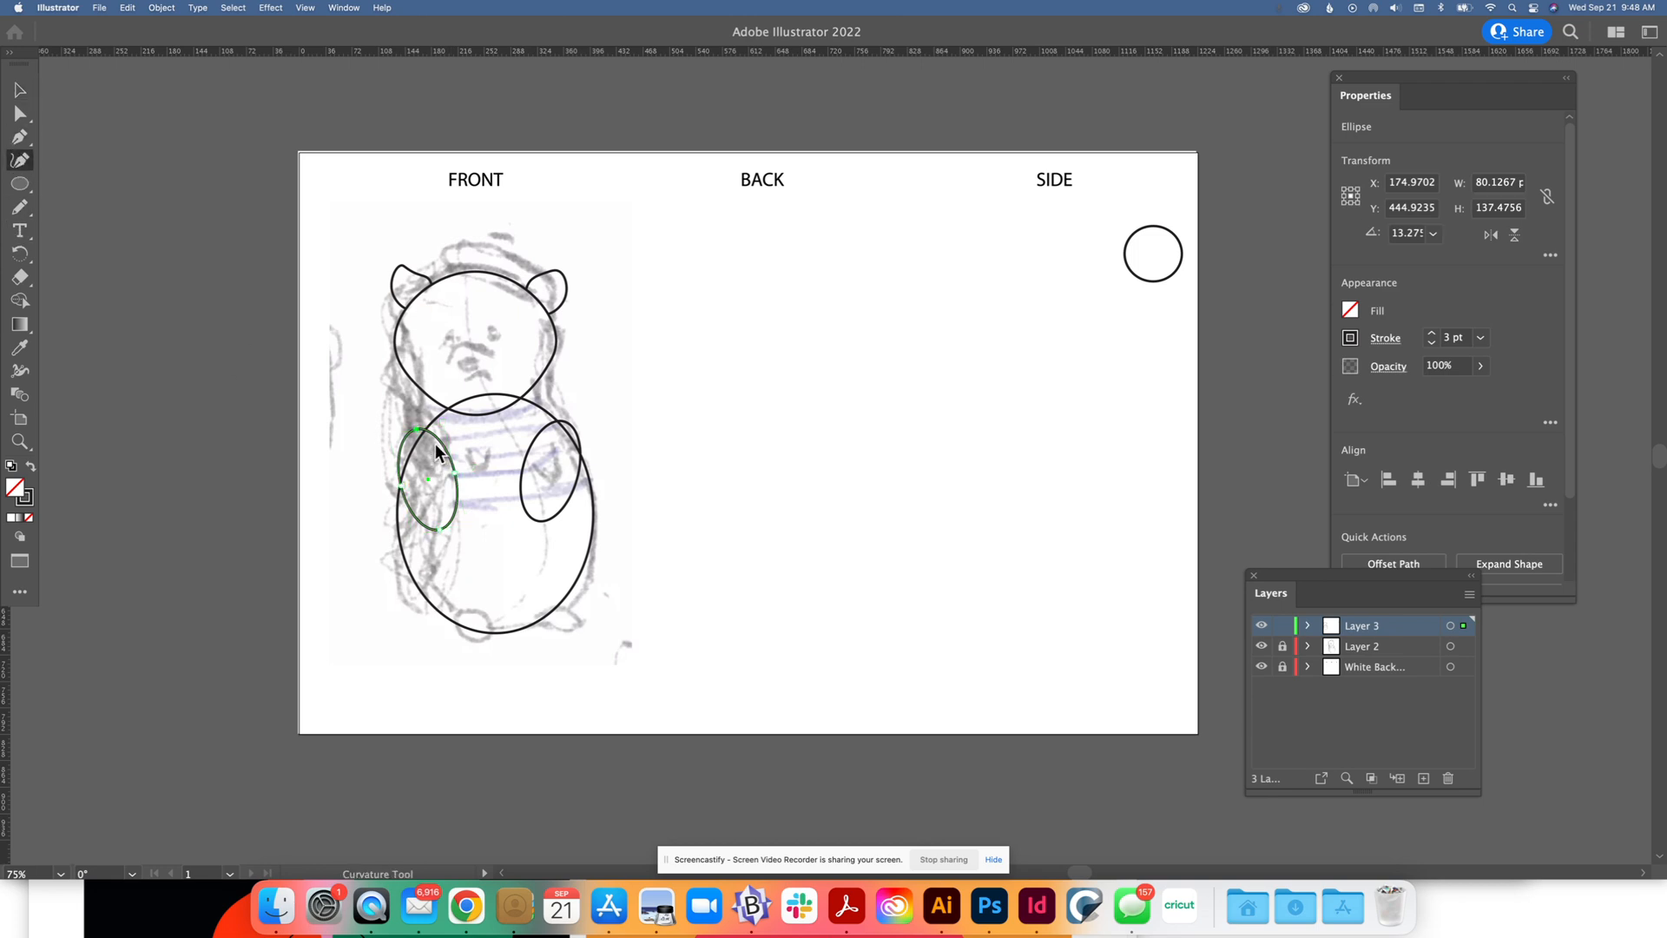
{"action": "left_click_drag", "start_coordinate": [437, 439], "coordinate": [448, 410]}
{"action": "left_click", "coordinate": [457, 451]}
{"action": "left_click_drag", "start_coordinate": [457, 460], "coordinate": [445, 467]}
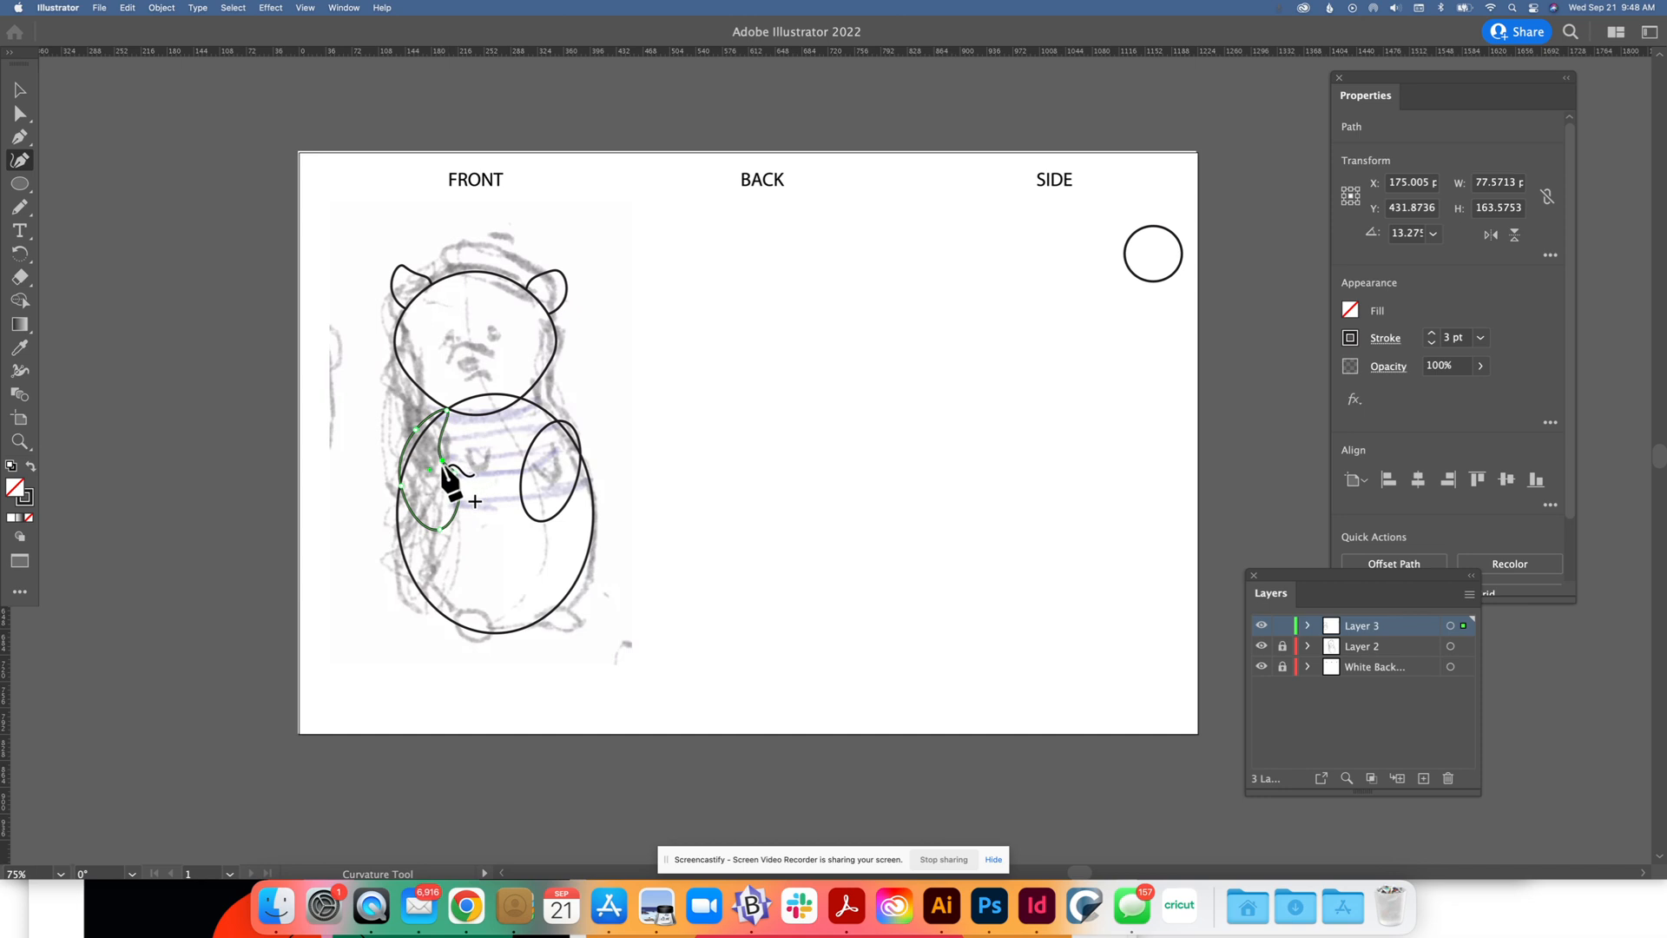
{"action": "left_click", "coordinate": [20, 90]}
{"action": "left_click", "coordinate": [264, 378]}
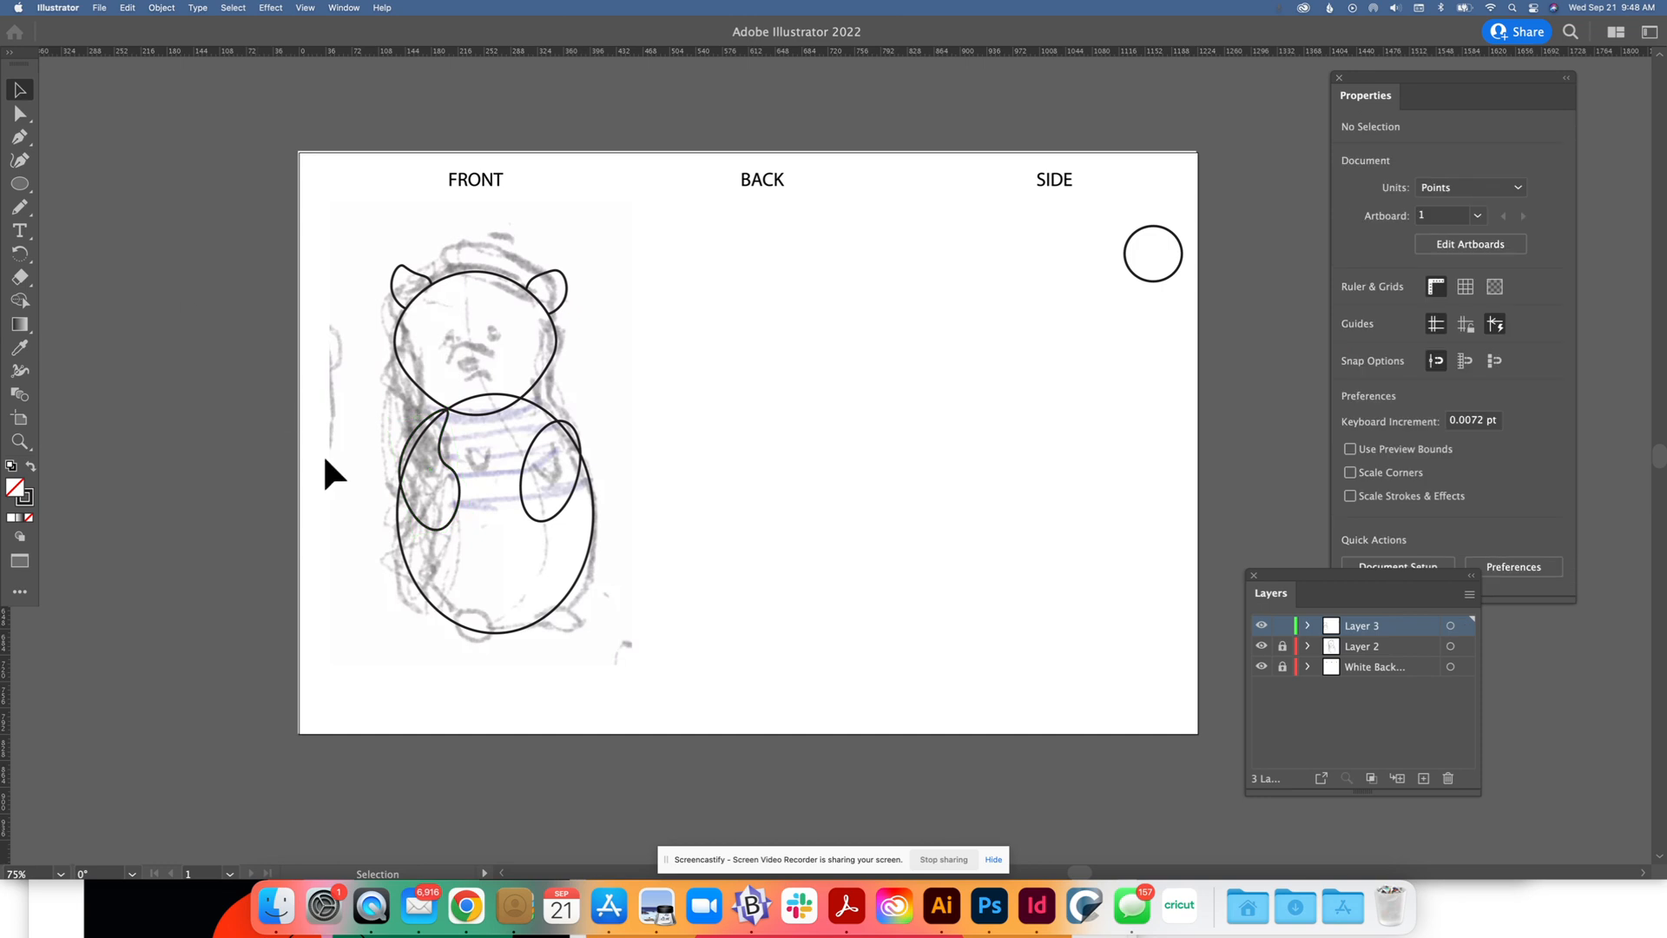
Remove the section of the body outline that runs through the left arm with the Shape Builder tool
{"action": "left_click", "coordinate": [436, 549]}
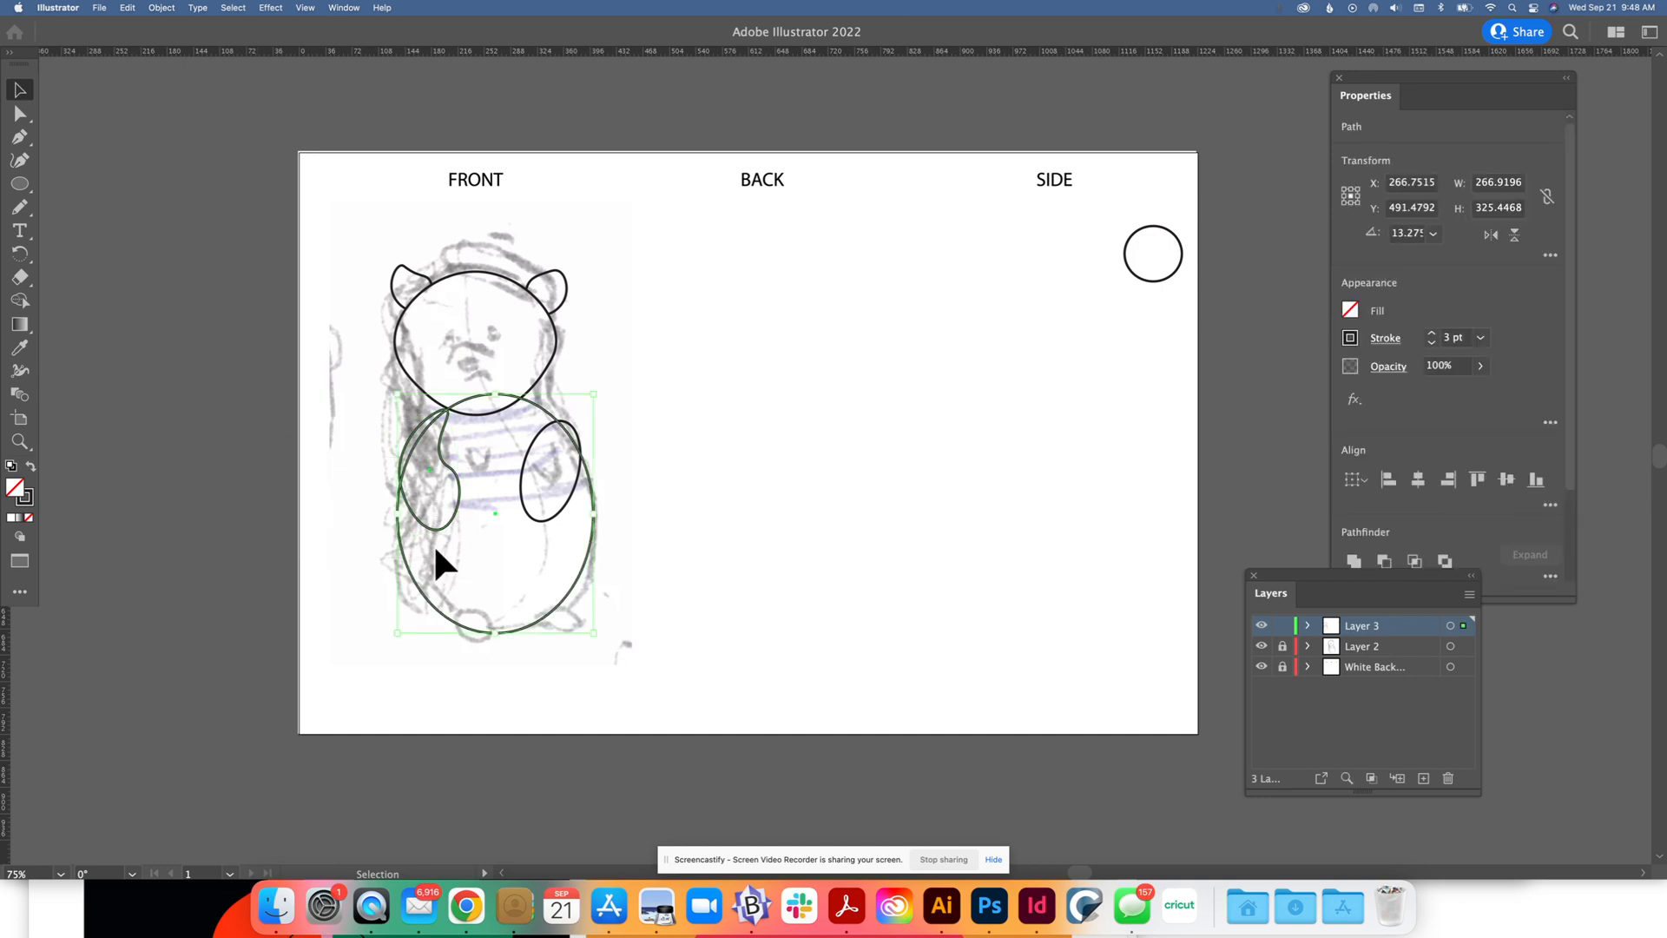
{"action": "left_click", "coordinate": [20, 301]}
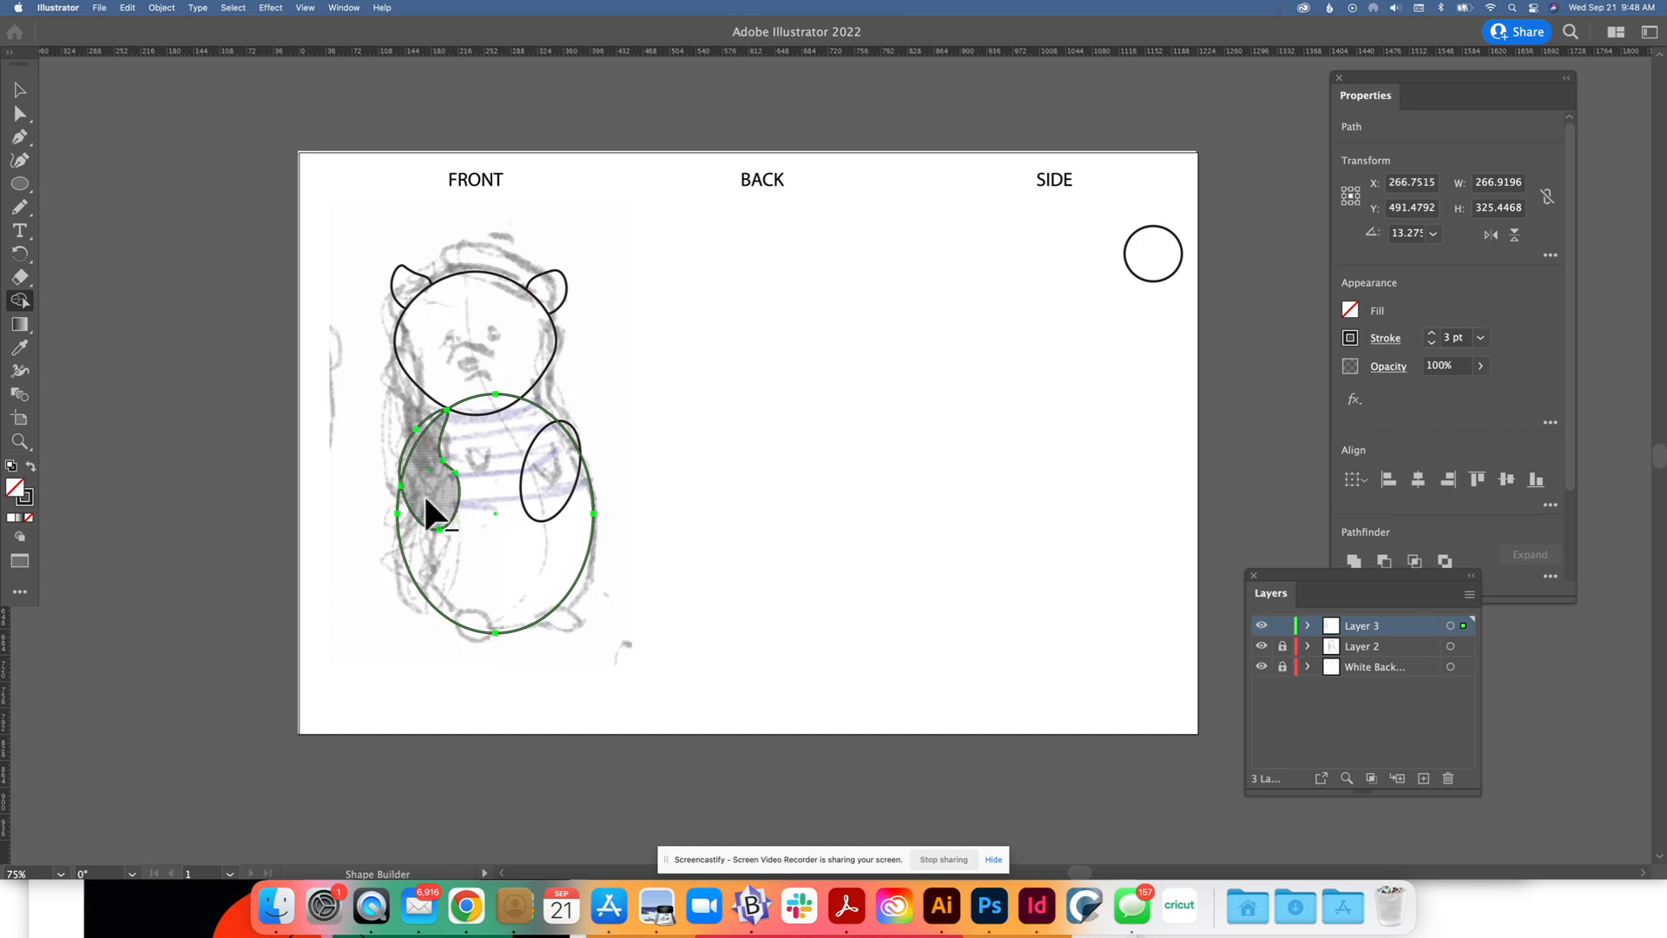
{"action": "left_click", "coordinate": [412, 446], "text": "alt"}
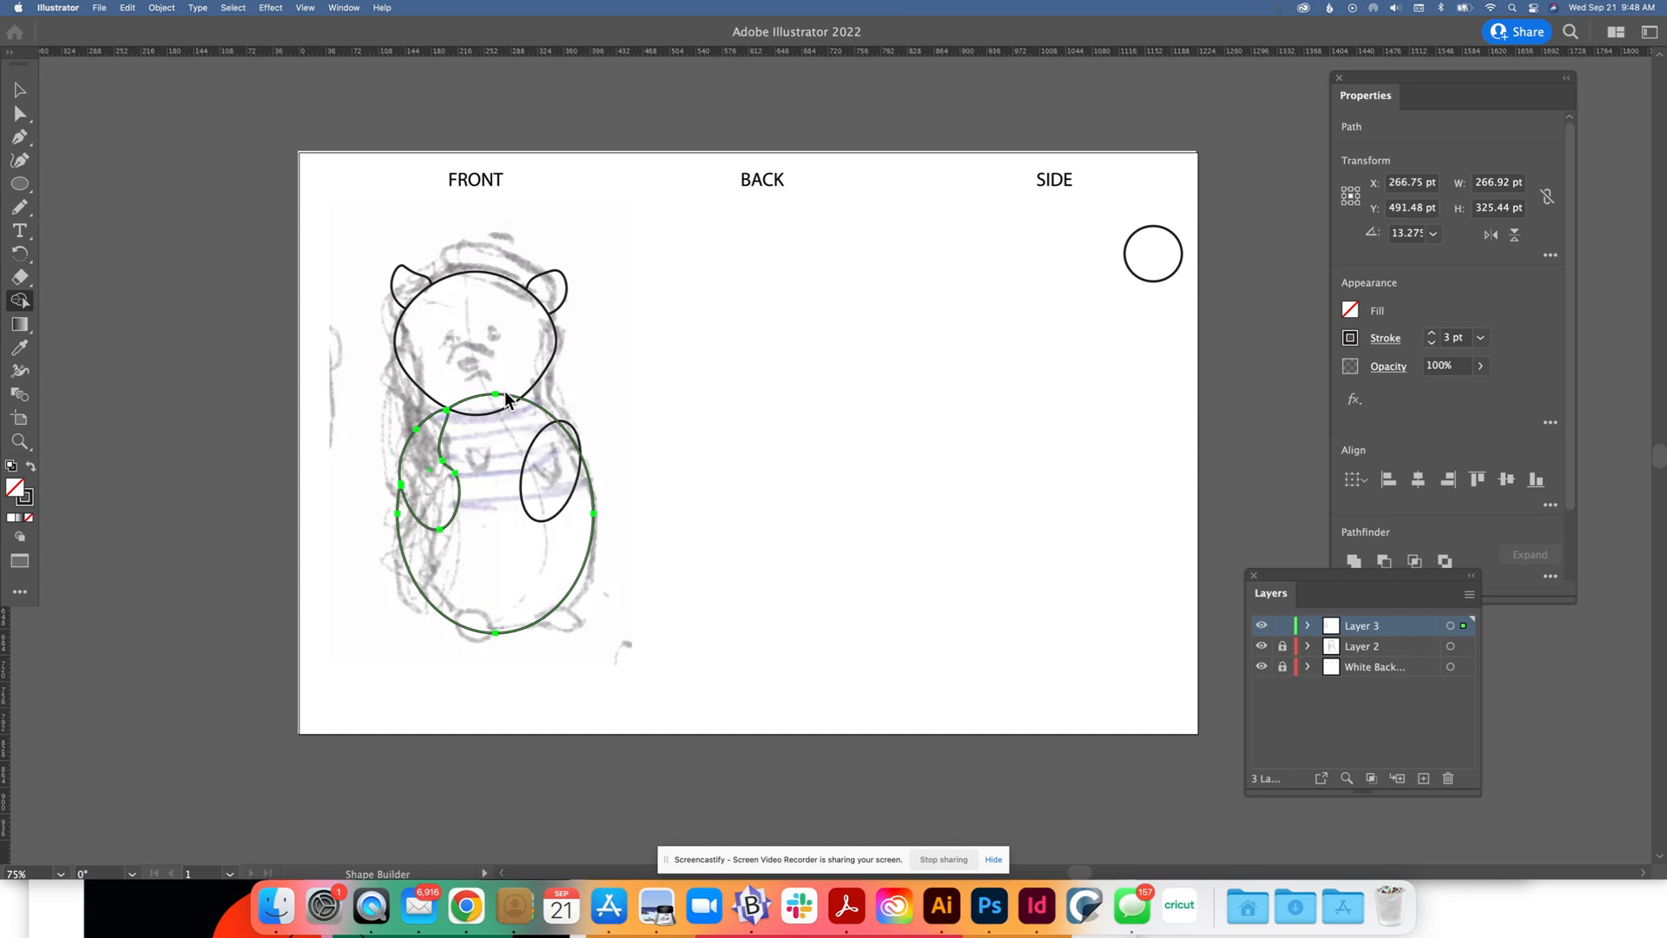
{"action": "left_click", "coordinate": [19, 89]}
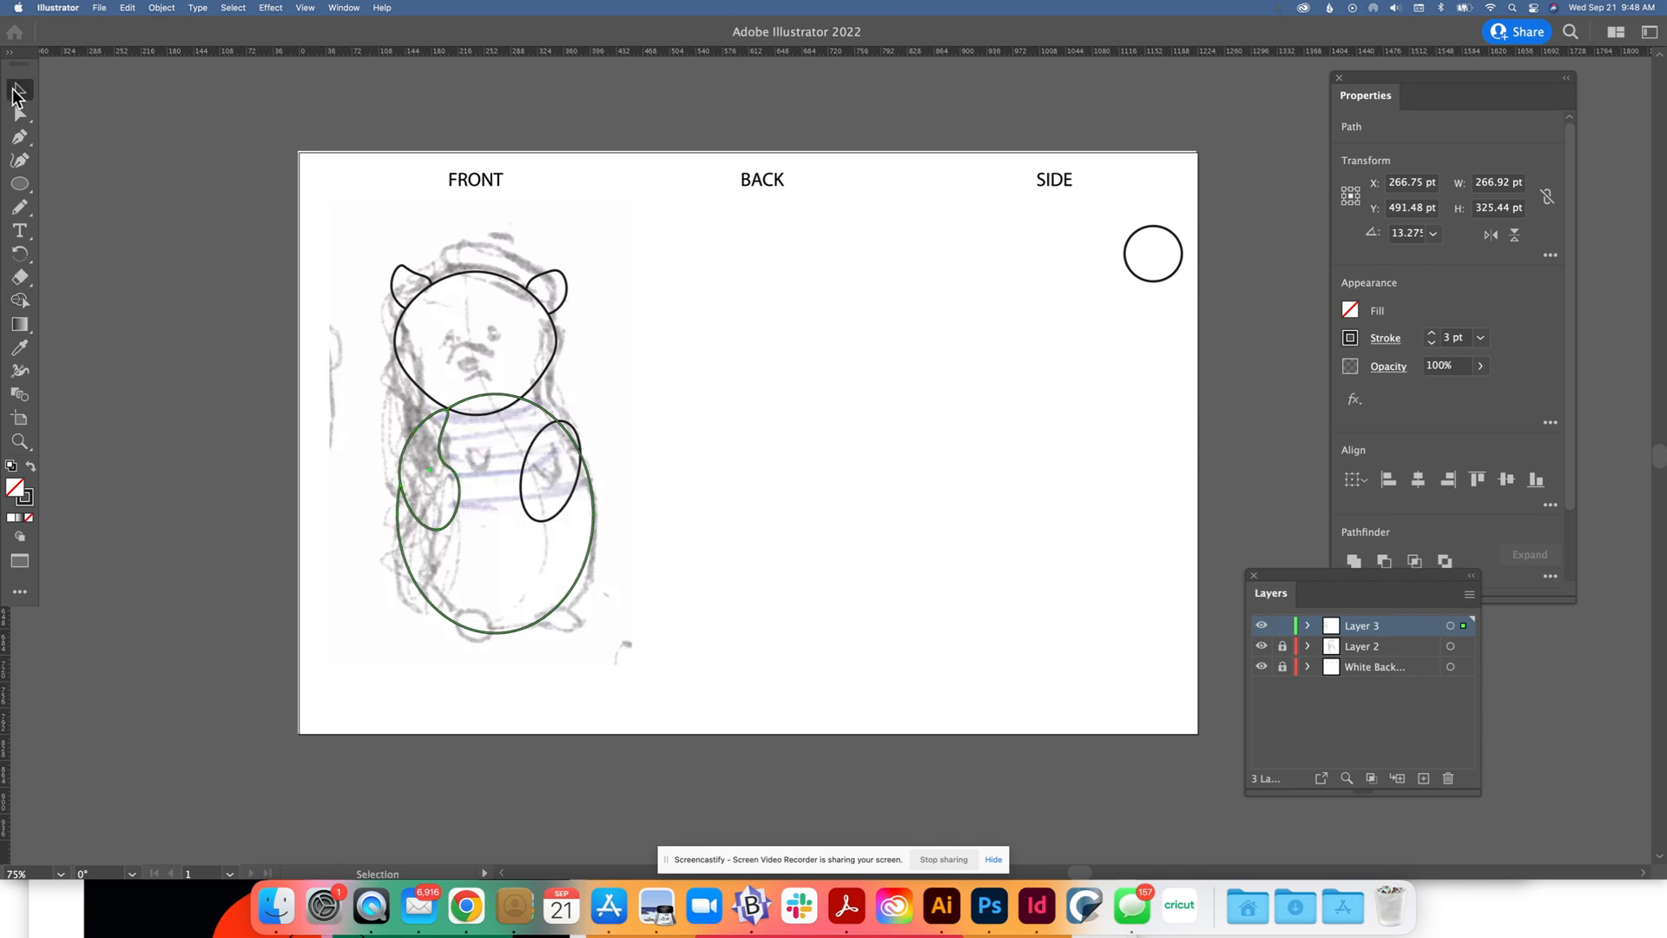
{"action": "left_click", "coordinate": [257, 387]}
Remove the top of the body shape that overlaps the head with the Shape Builder tool
{"action": "left_click_drag", "start_coordinate": [331, 331], "coordinate": [632, 424]}
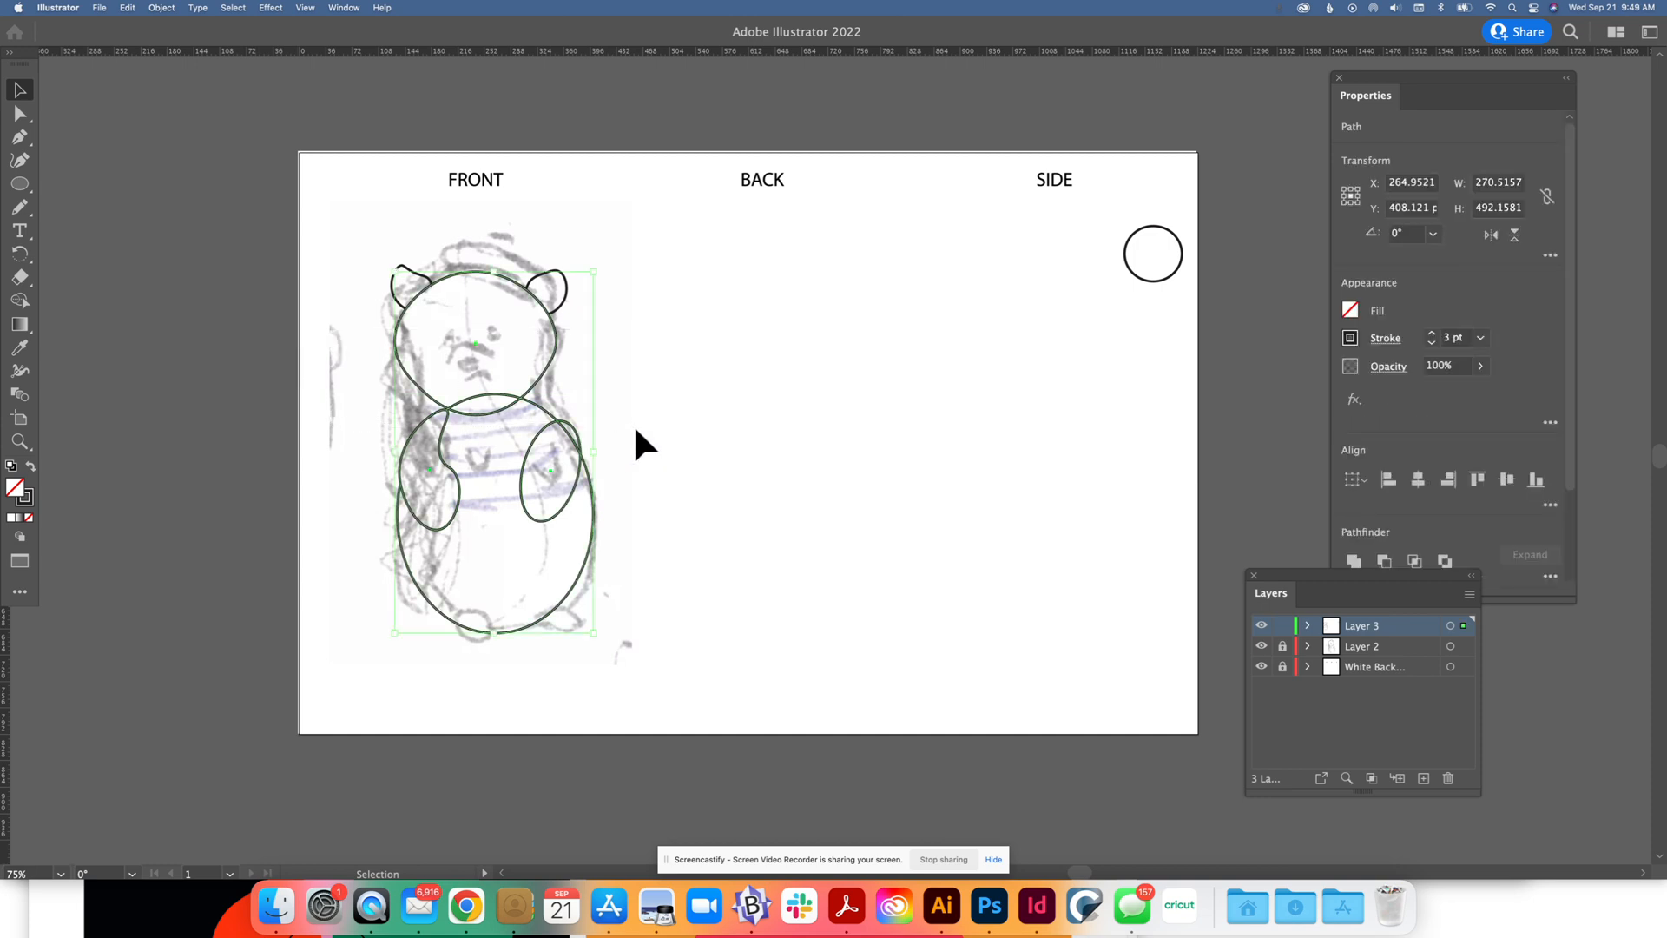
{"action": "left_click", "coordinate": [19, 300]}
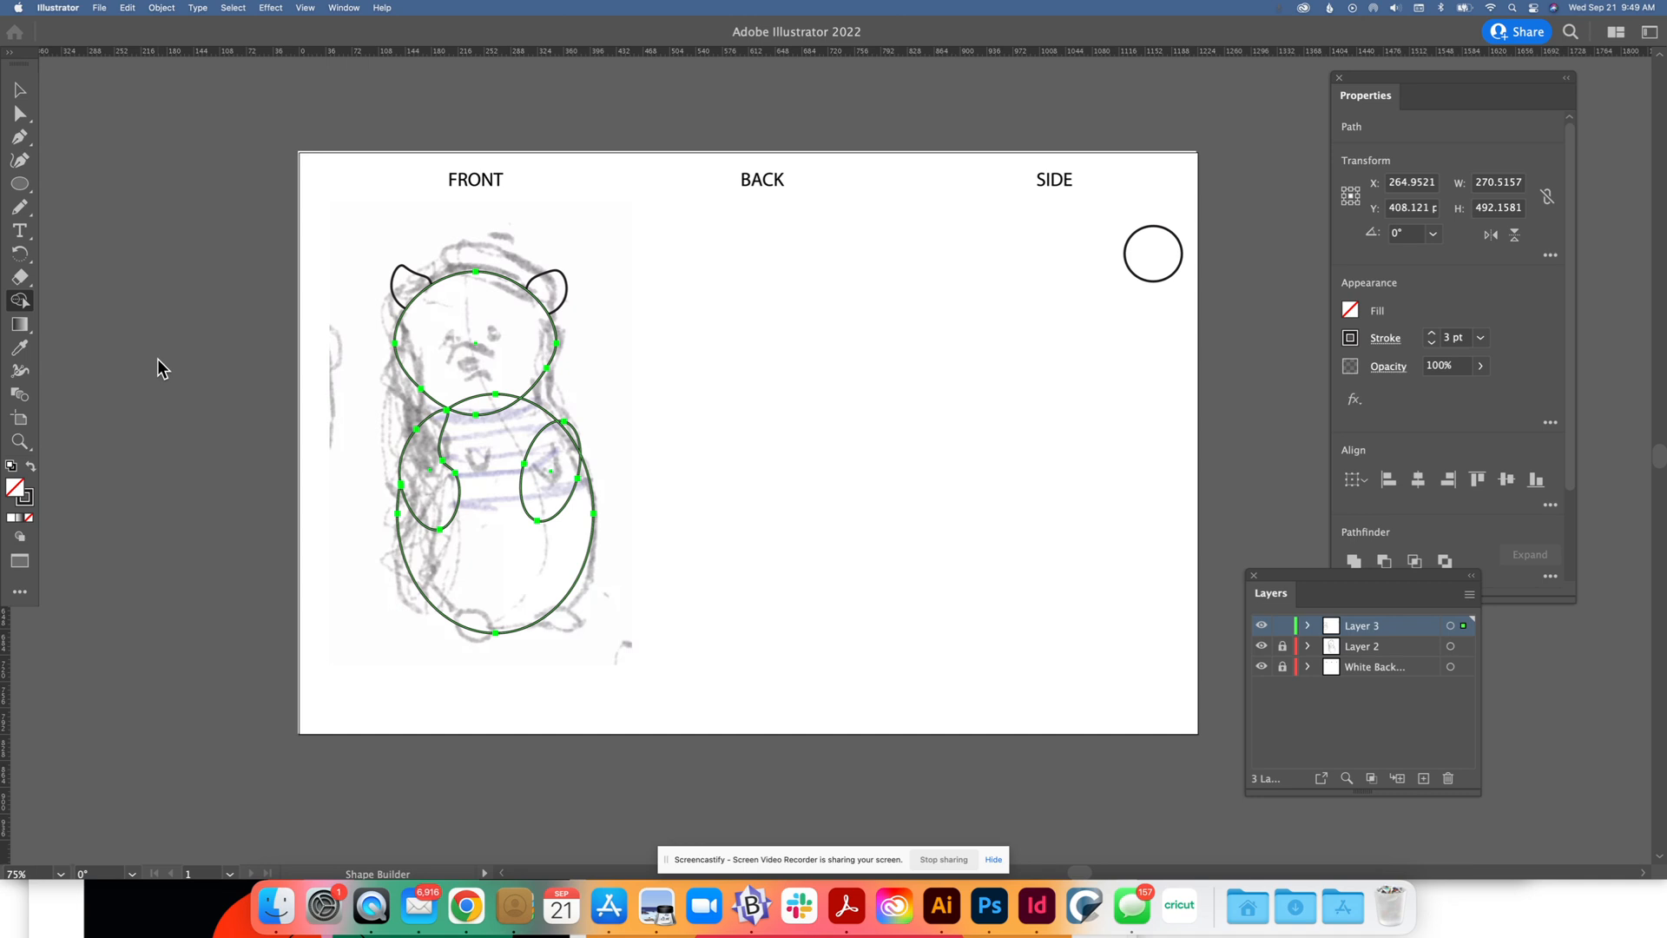
{"action": "left_click", "coordinate": [474, 396], "text": "alt"}
{"action": "key", "text": "v"}
{"action": "left_click", "coordinate": [260, 247]}
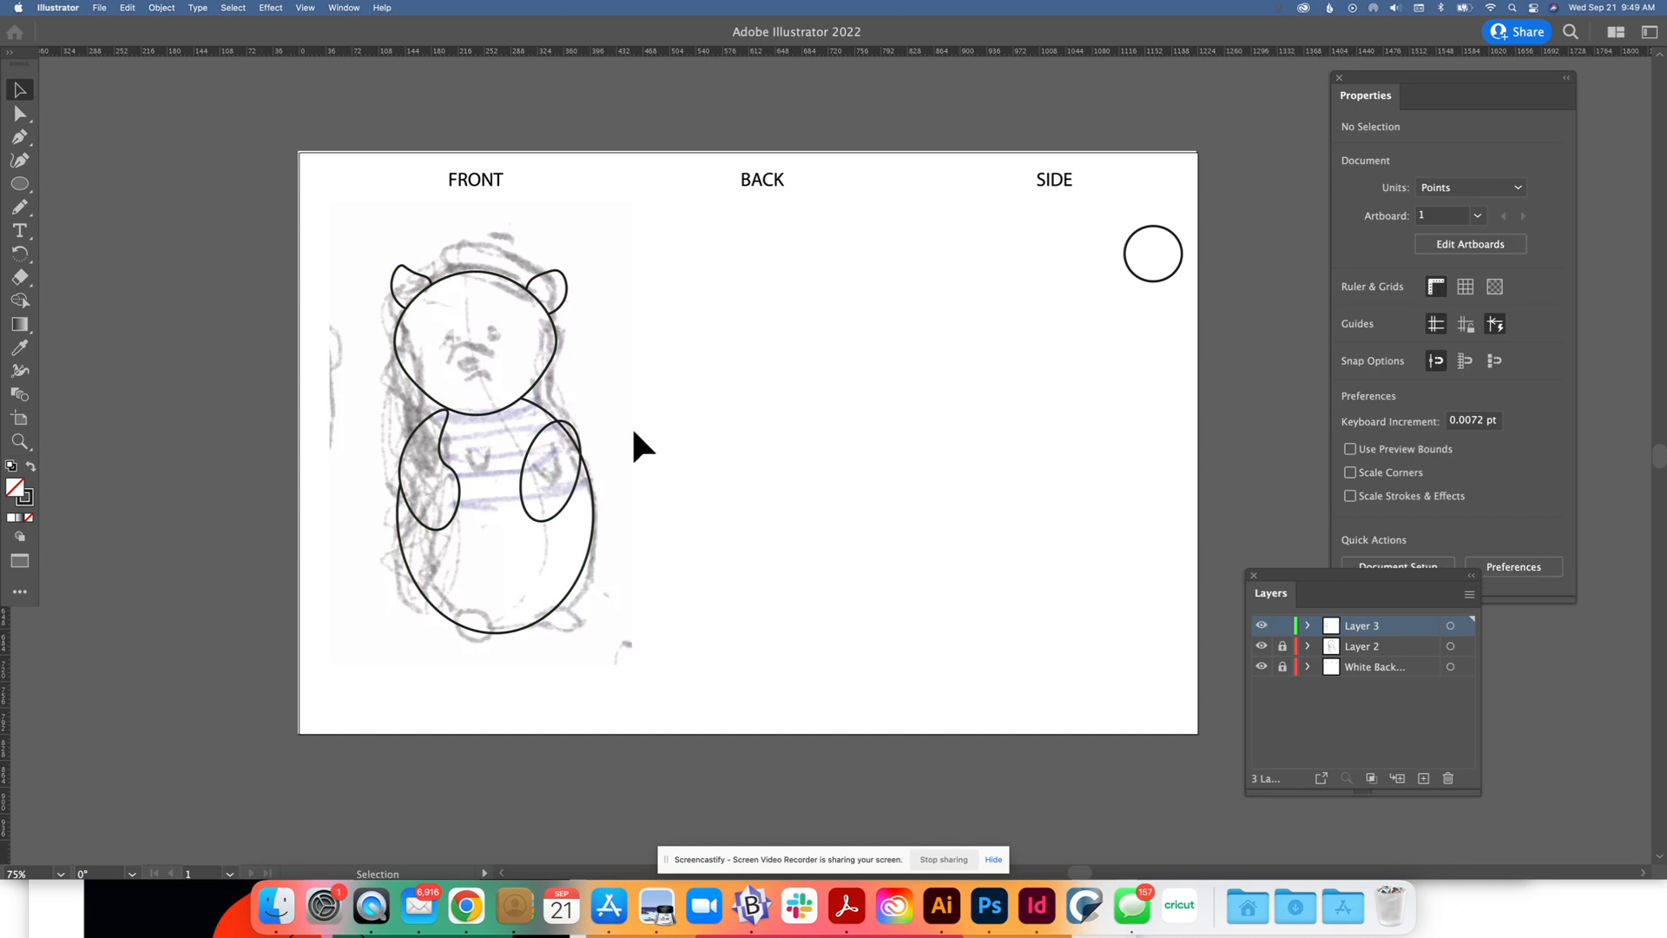
Pull the top and outer shoulder edge of the right arm ellipse outward with the Curvature tool
{"action": "left_click_drag", "start_coordinate": [309, 406], "coordinate": [664, 544]}
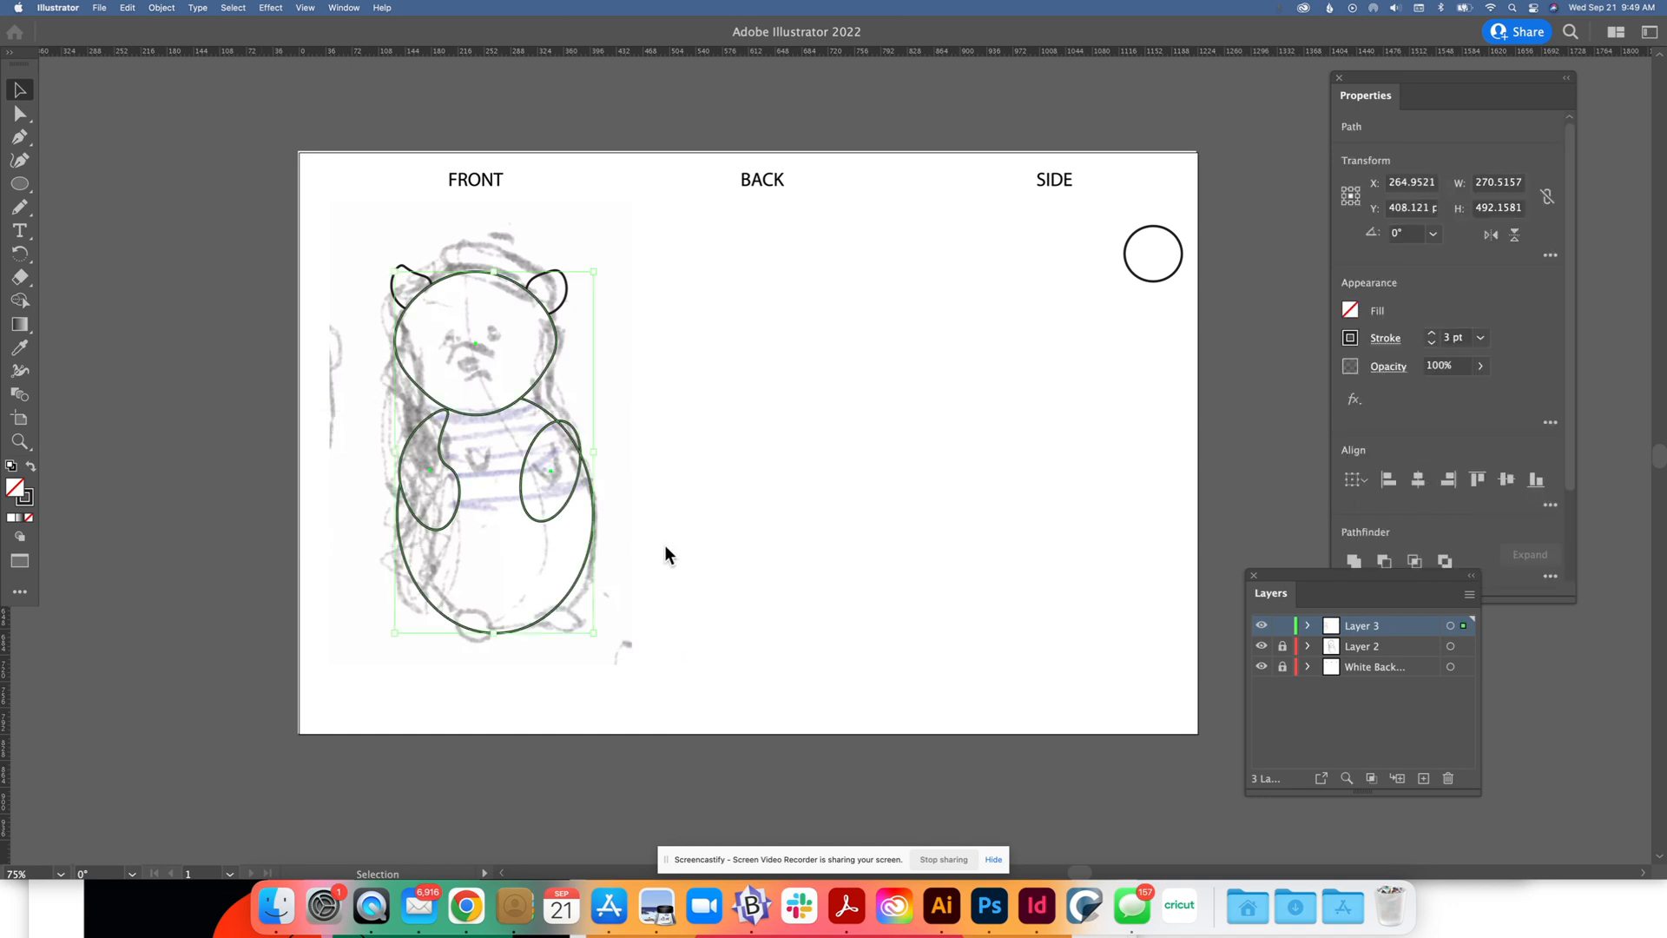
{"action": "left_click", "coordinate": [755, 445]}
{"action": "left_click", "coordinate": [566, 502]}
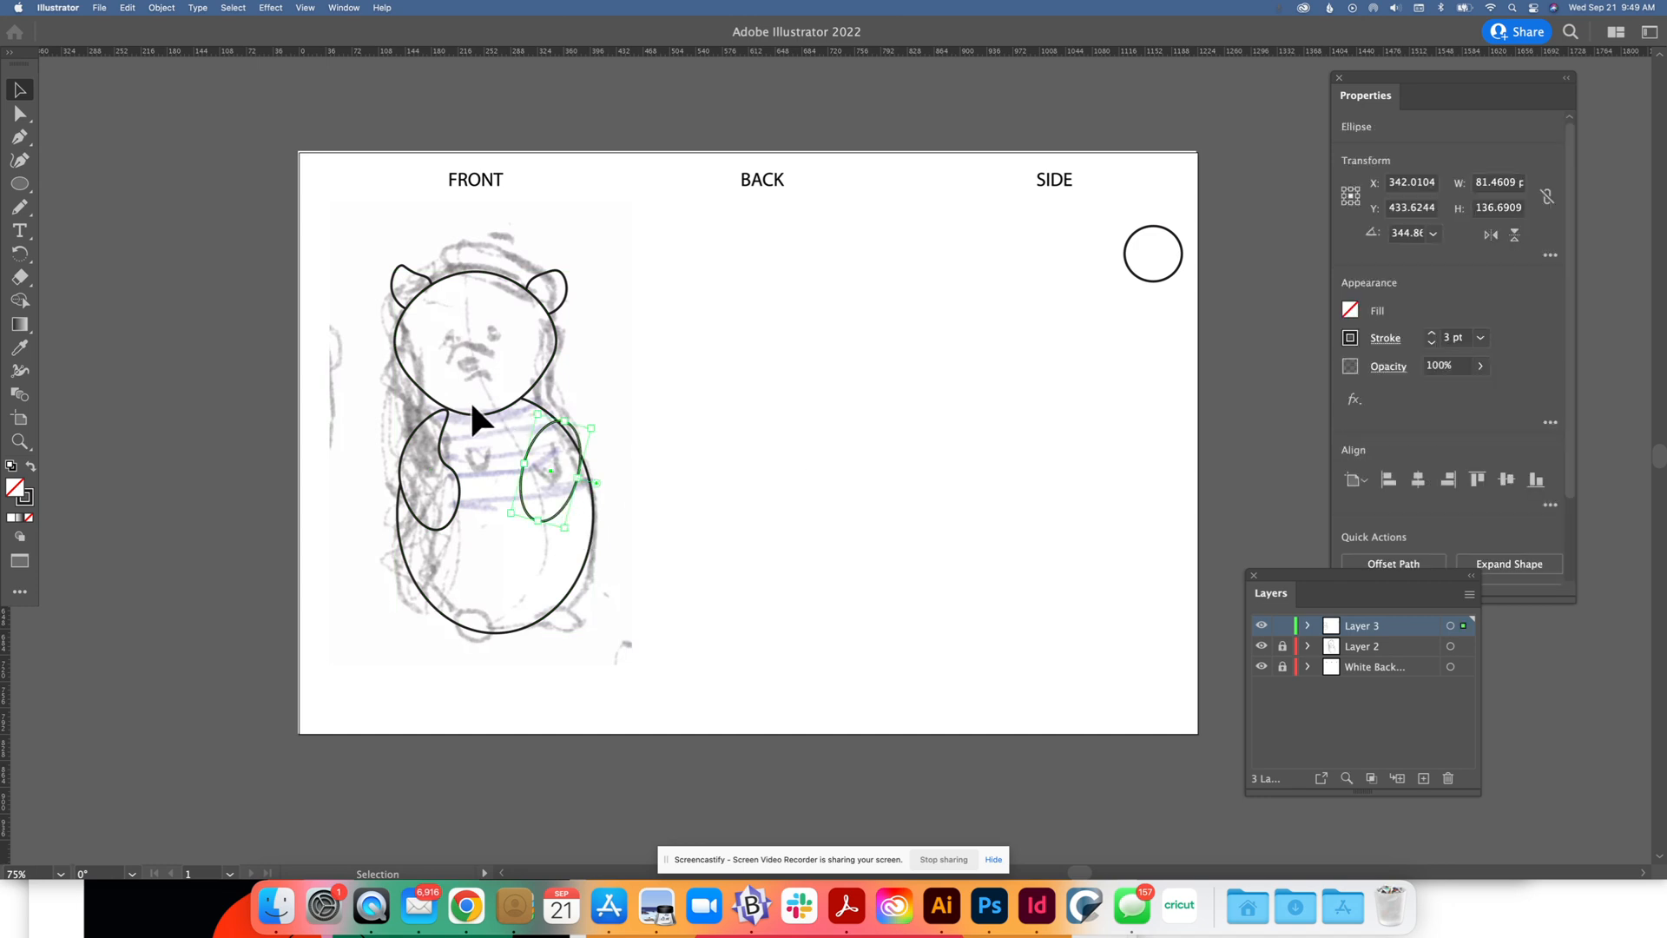
{"action": "left_click", "coordinate": [19, 159]}
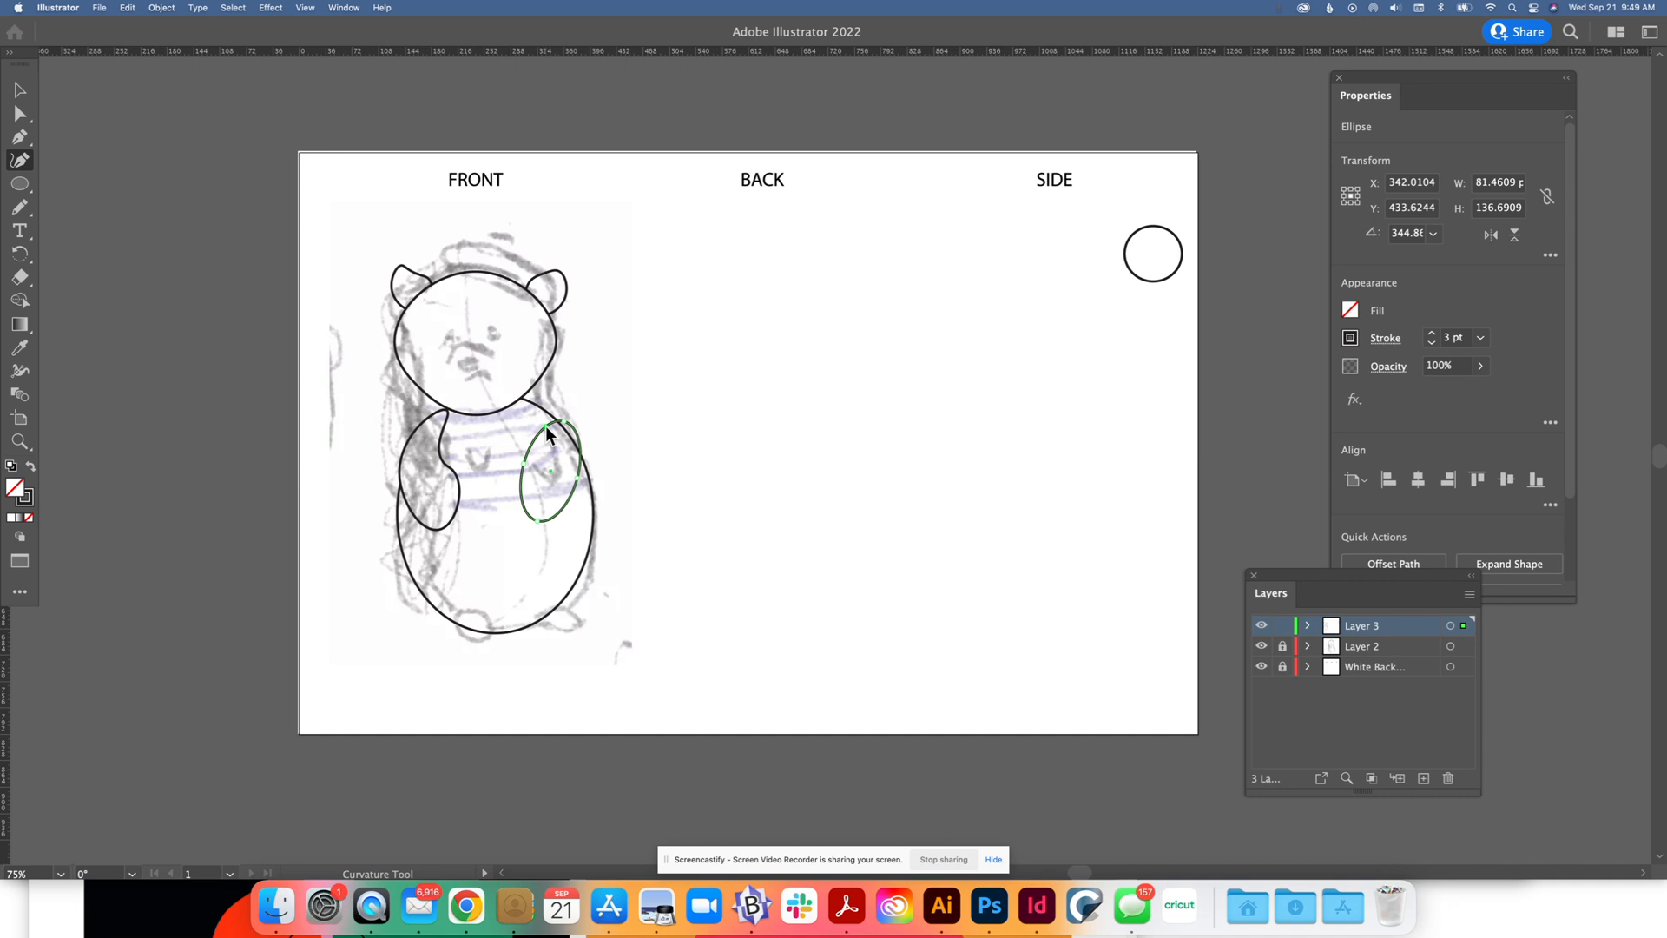
{"action": "left_click_drag", "start_coordinate": [545, 426], "coordinate": [546, 414]}
{"action": "left_click", "coordinate": [563, 421]}
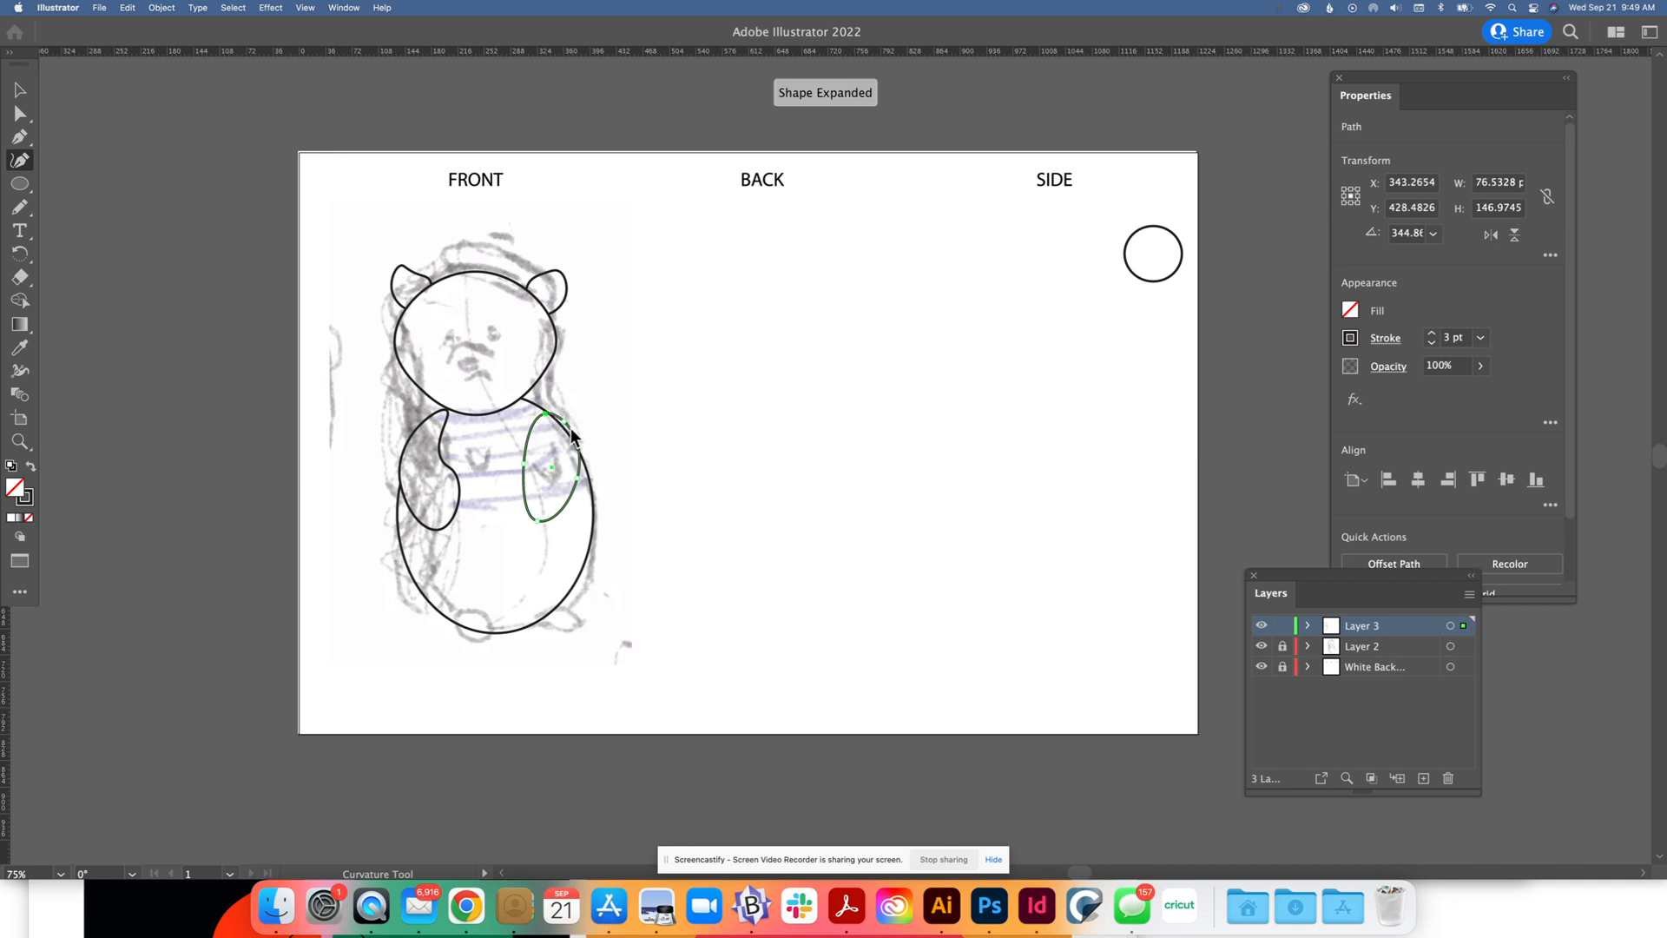
{"action": "left_click_drag", "start_coordinate": [574, 434], "coordinate": [582, 435]}
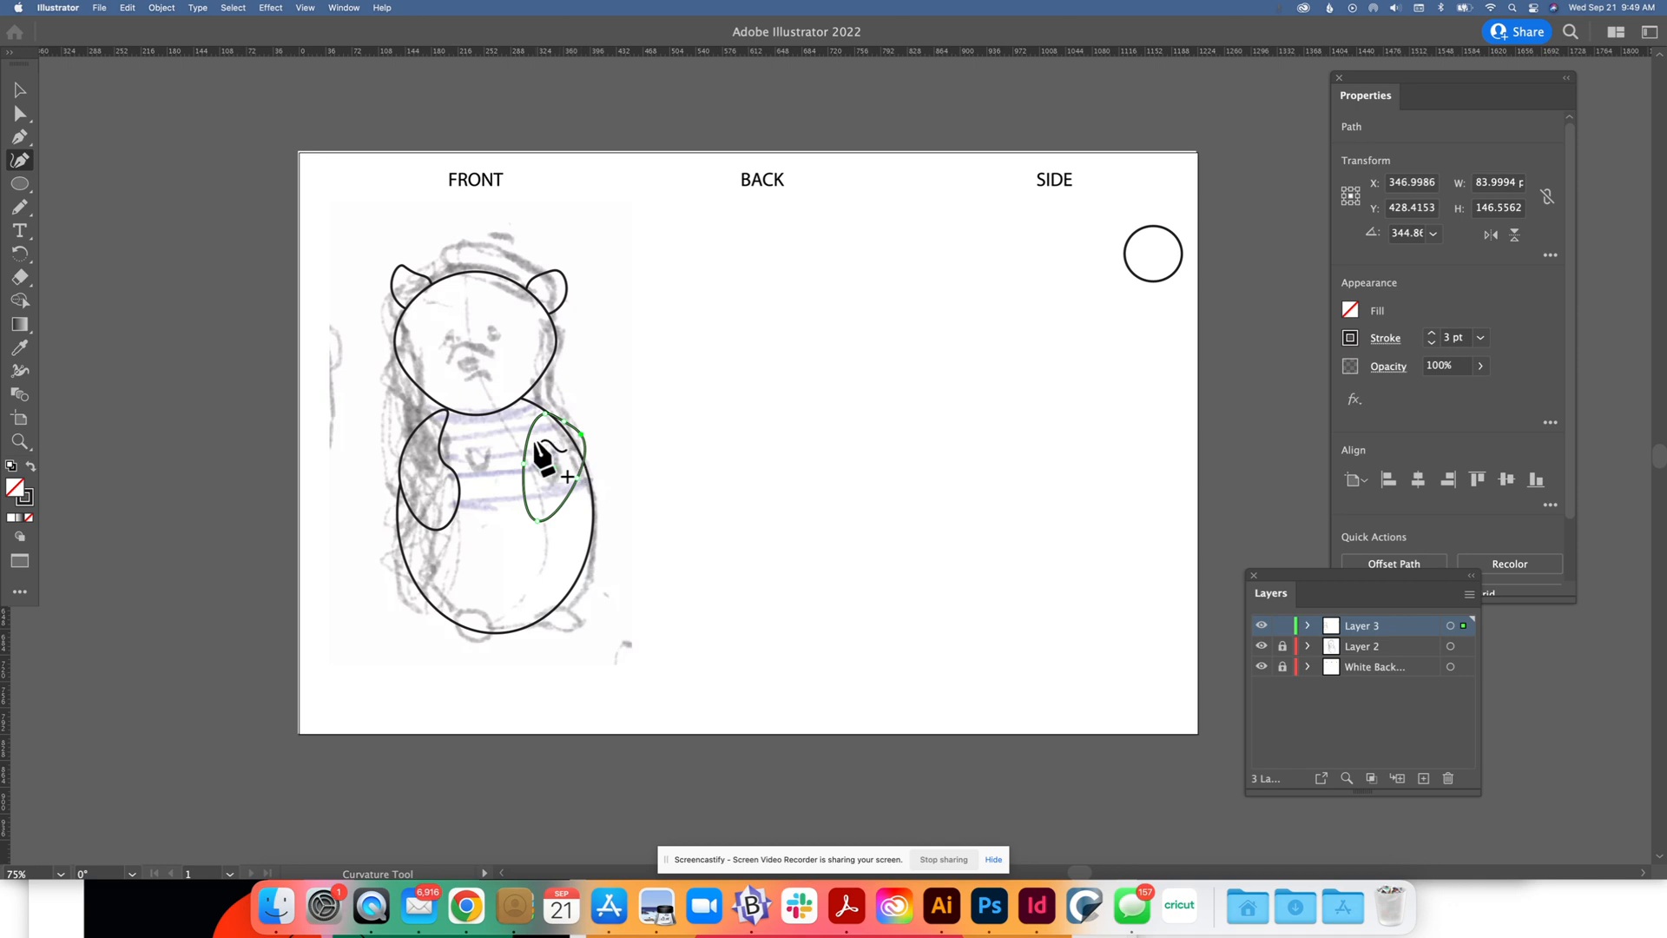
Curve the inner edge of the right arm inward and extend its upper tip to the base of the head
{"action": "left_click", "coordinate": [527, 436]}
{"action": "left_click_drag", "start_coordinate": [525, 436], "coordinate": [554, 418]}
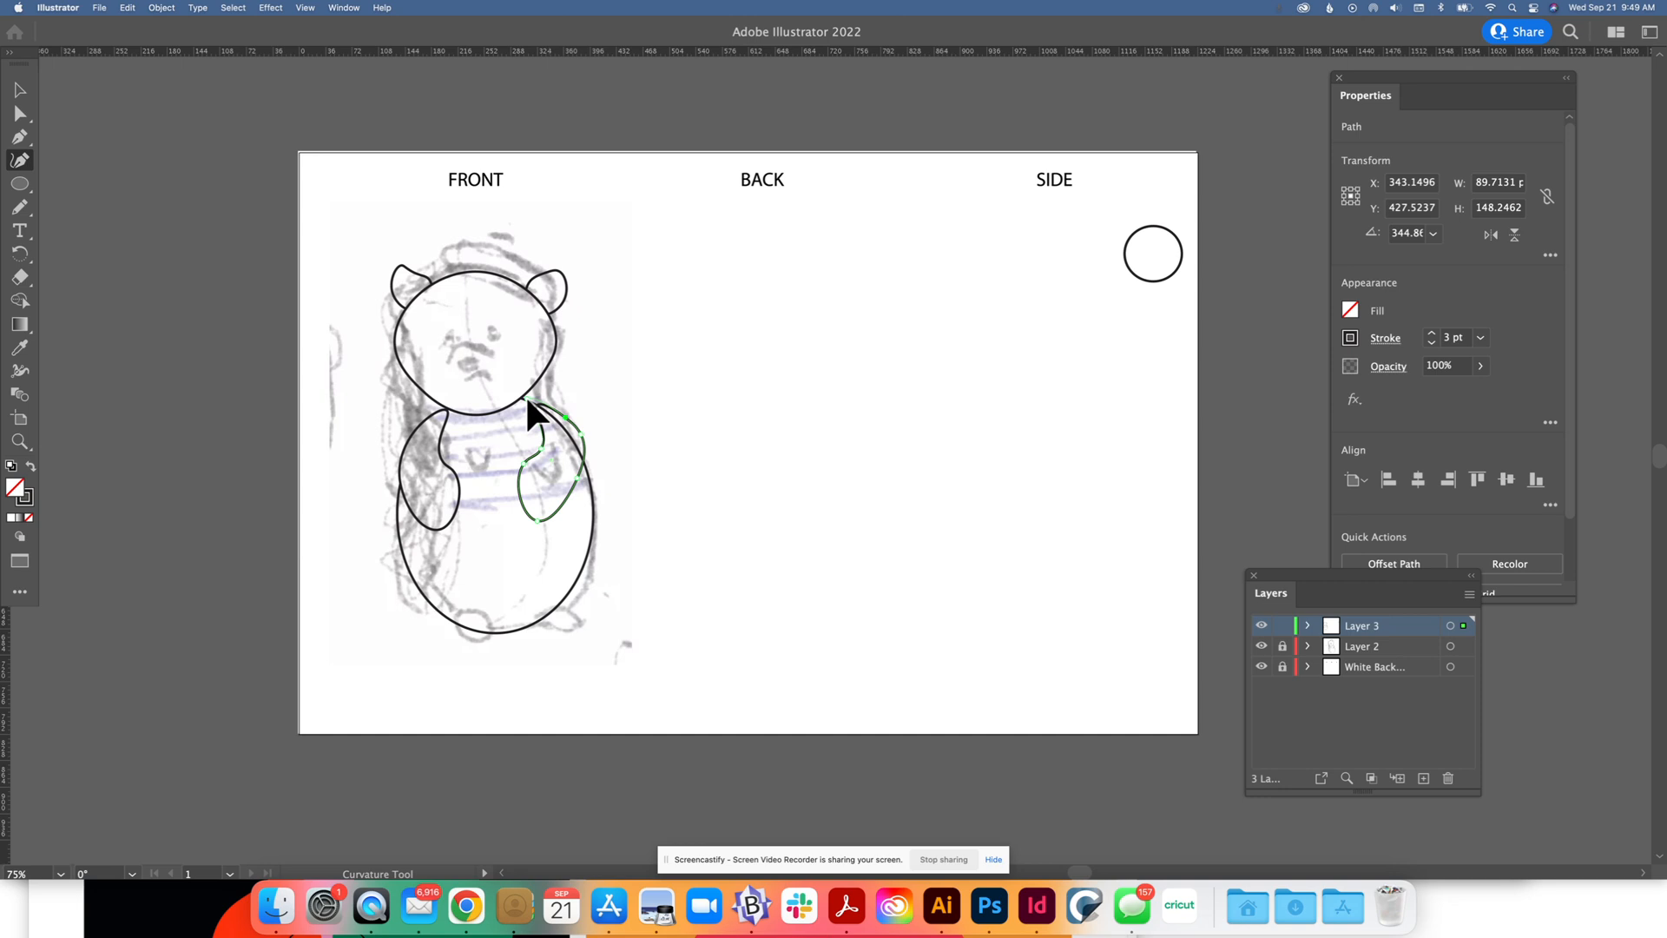
{"action": "left_click_drag", "start_coordinate": [520, 393], "coordinate": [521, 398]}
{"action": "left_click", "coordinate": [19, 90]}
{"action": "left_click", "coordinate": [321, 406]}
Remove the section of the body outline that runs through the right arm with the Shape Builder tool
{"action": "left_click_drag", "start_coordinate": [349, 389], "coordinate": [740, 528]}
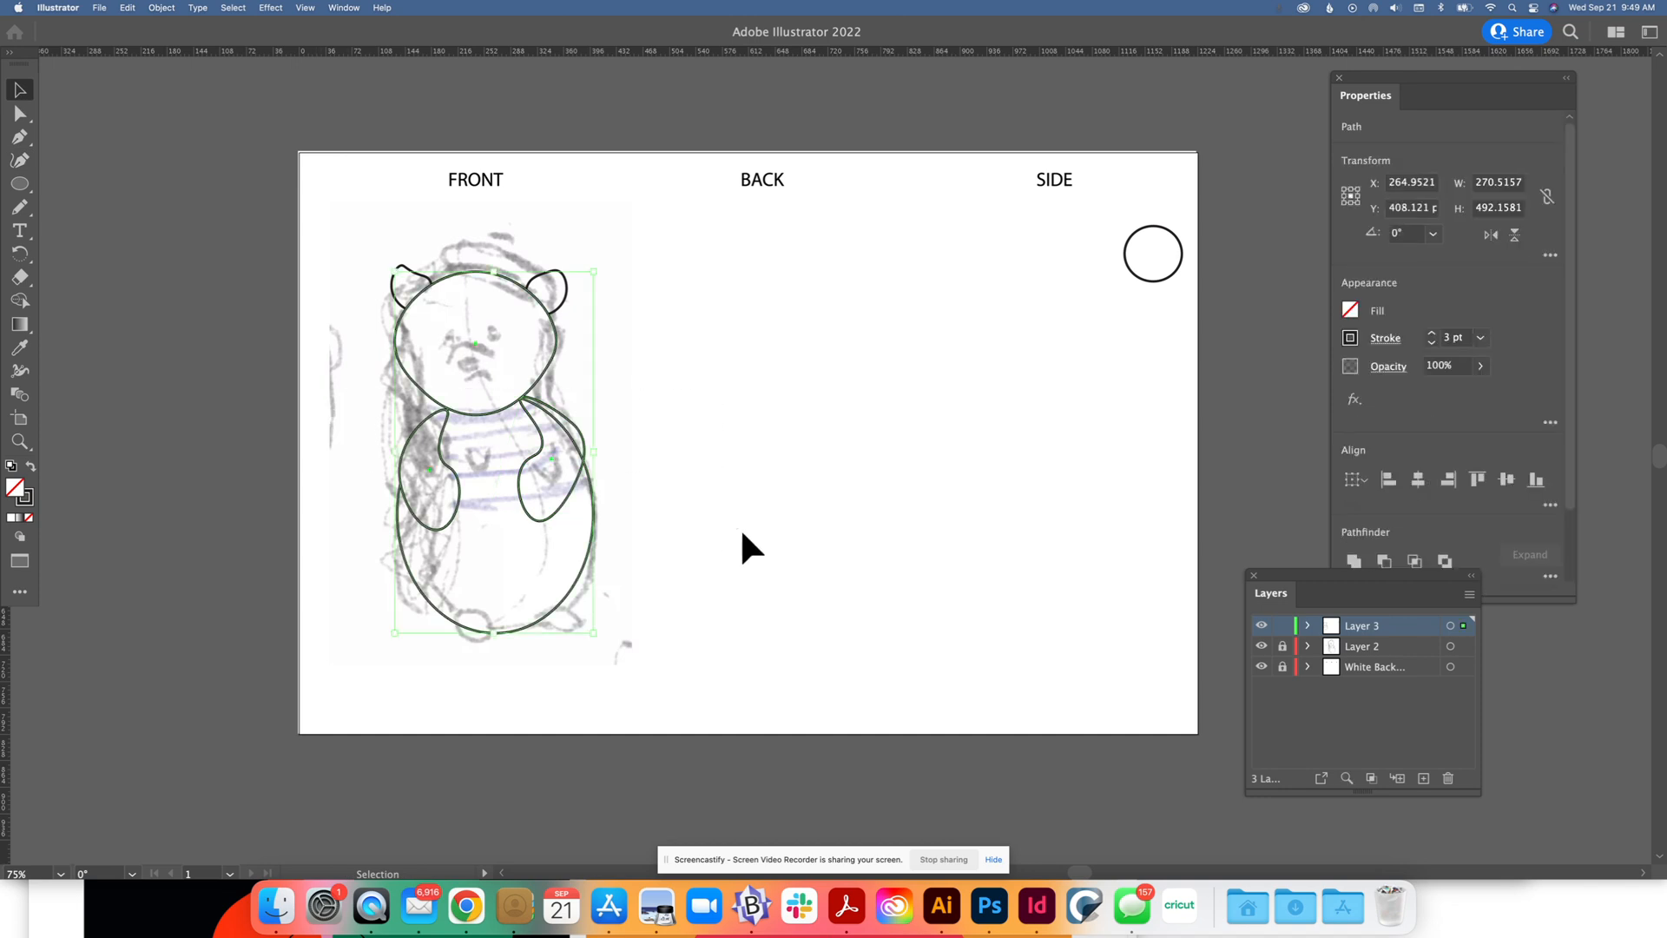
{"action": "left_click", "coordinate": [26, 303]}
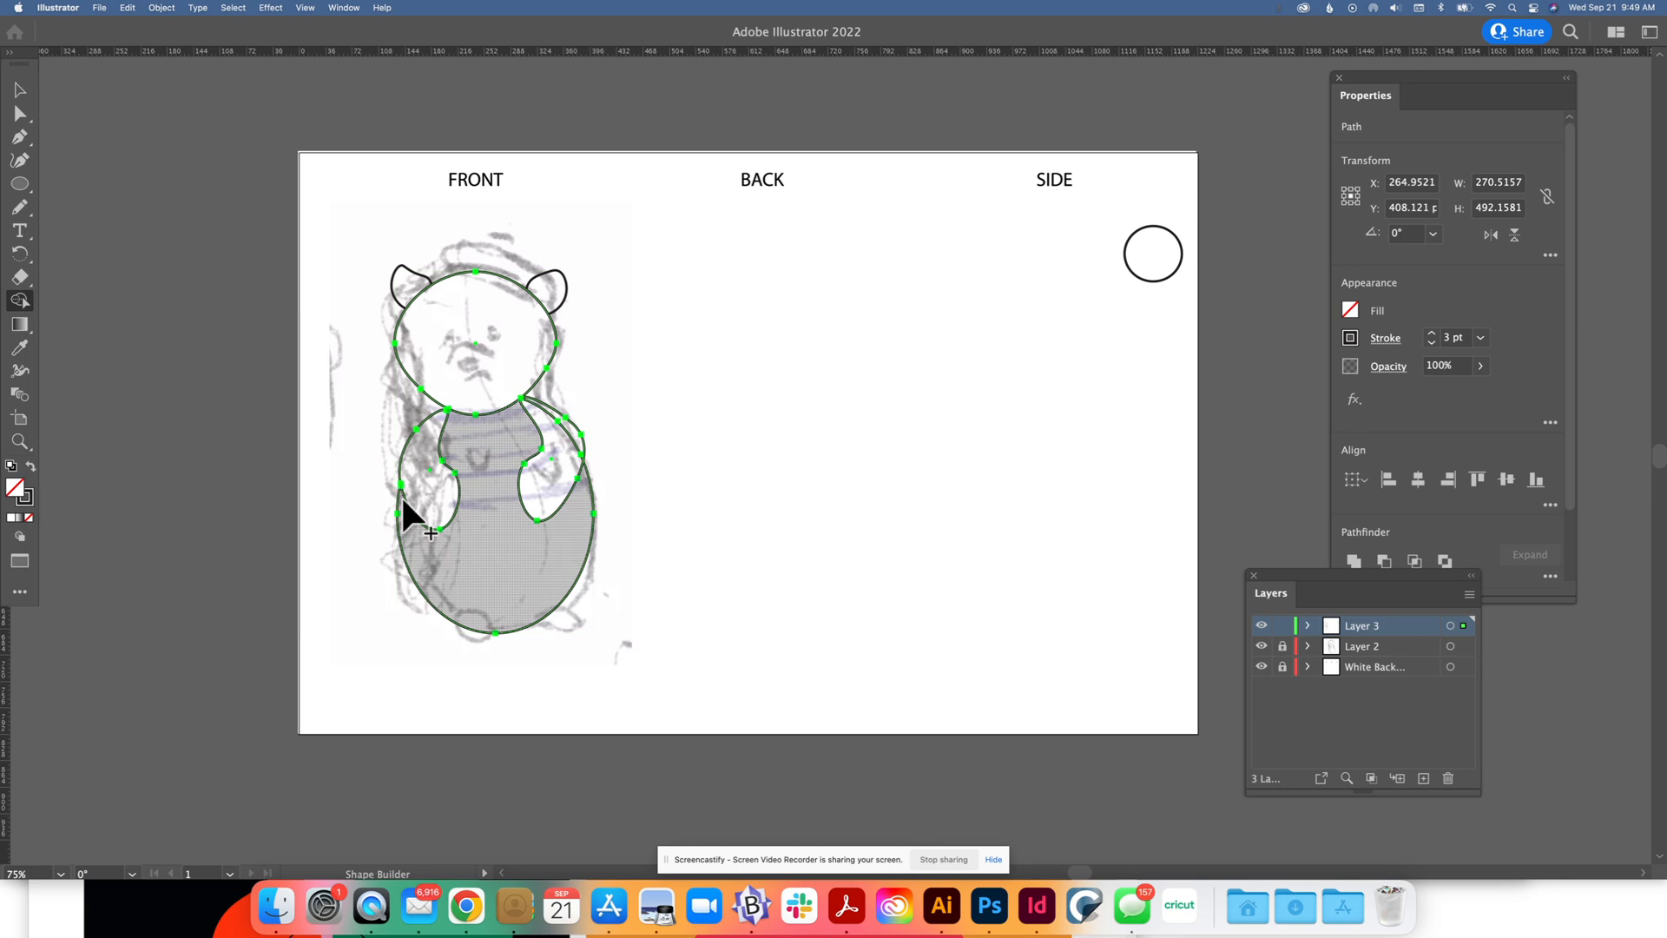
{"action": "left_click", "coordinate": [579, 451], "text": "alt"}
{"action": "left_click", "coordinate": [20, 90]}
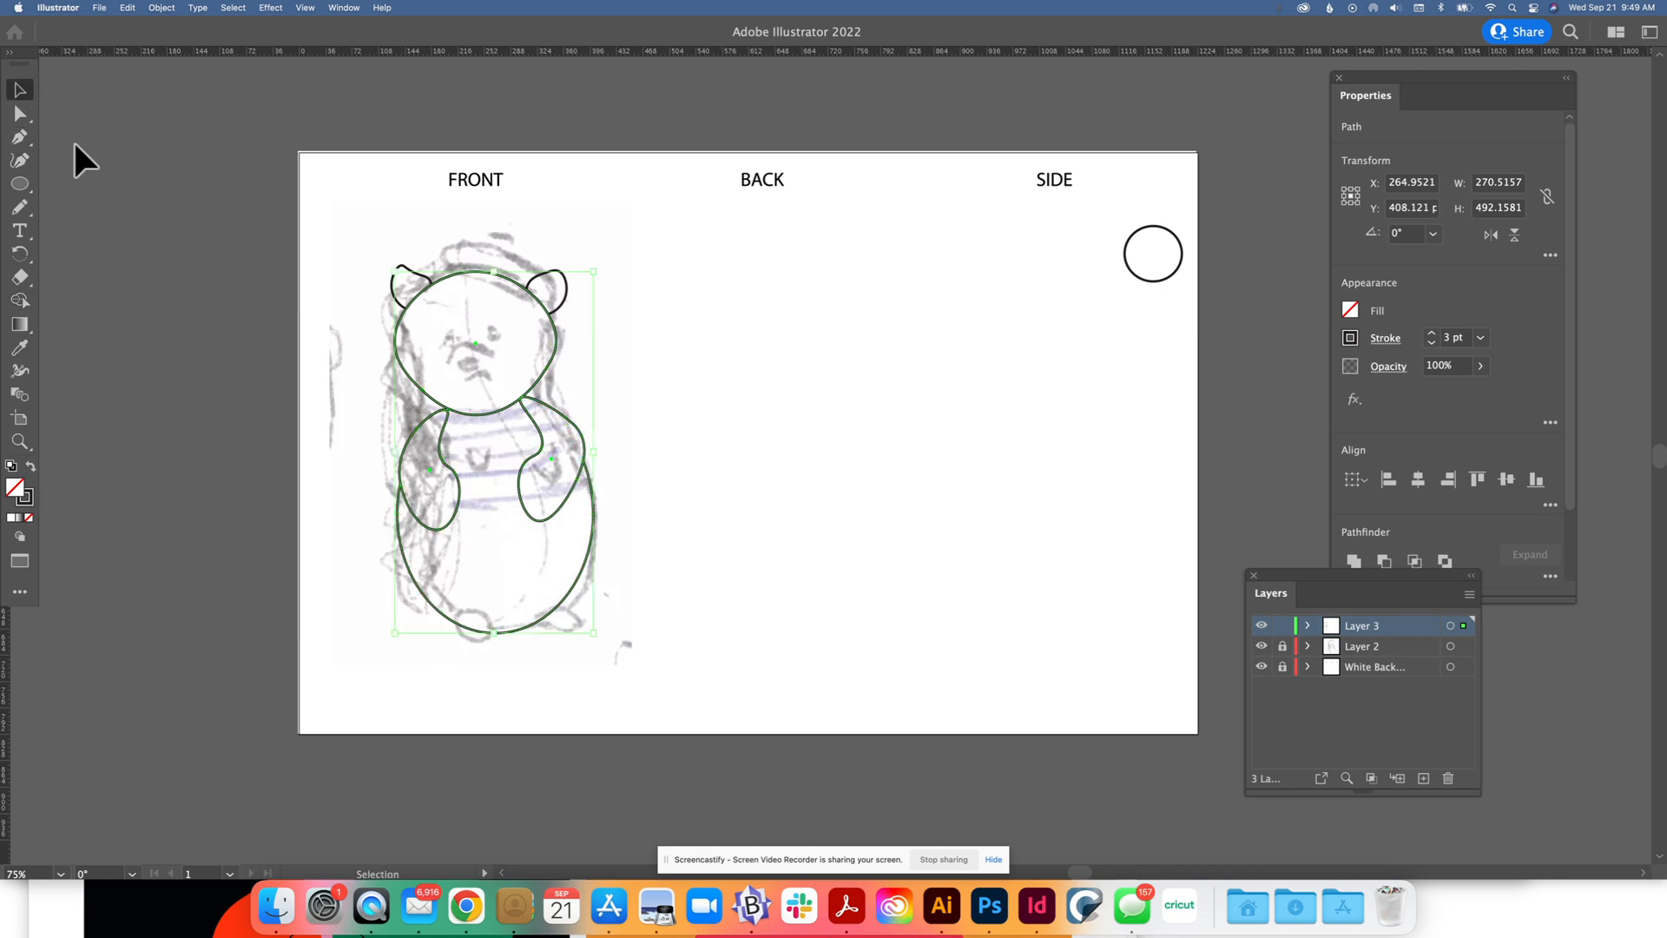
{"action": "left_click", "coordinate": [170, 227]}
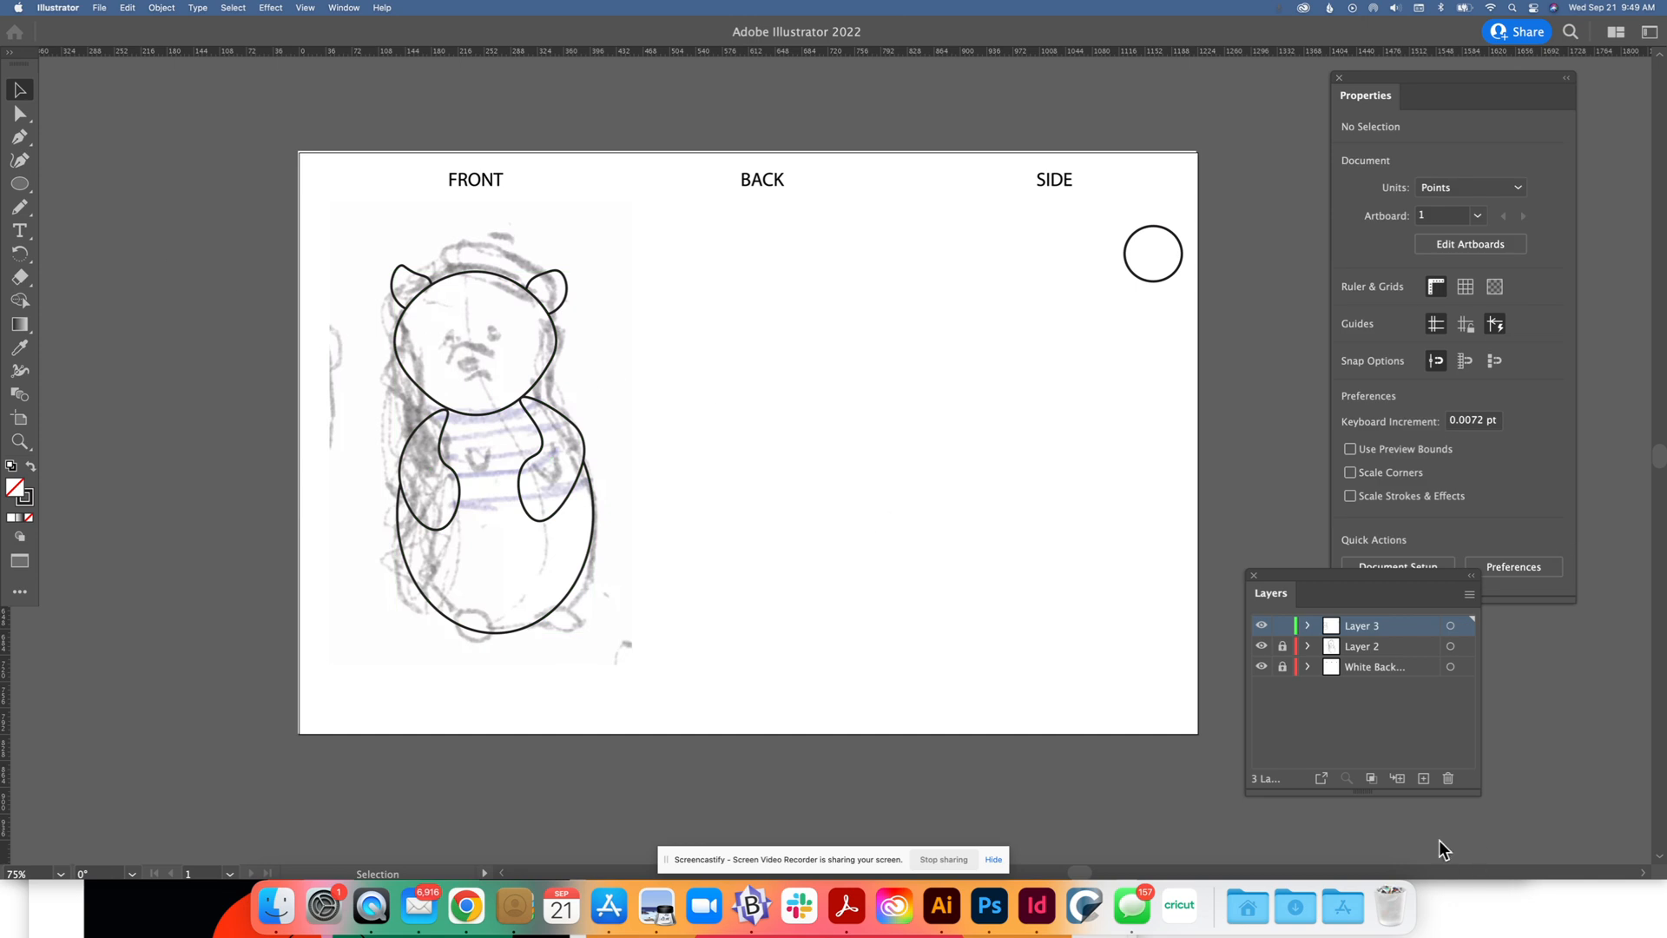
Hide Layer 2 with the sketch to check the traced outlines on their own, and show it again
{"action": "left_click", "coordinate": [1261, 646]}
{"action": "scroll", "coordinate": [870, 625], "scroll_direction": "up", "scroll_amount": 1}
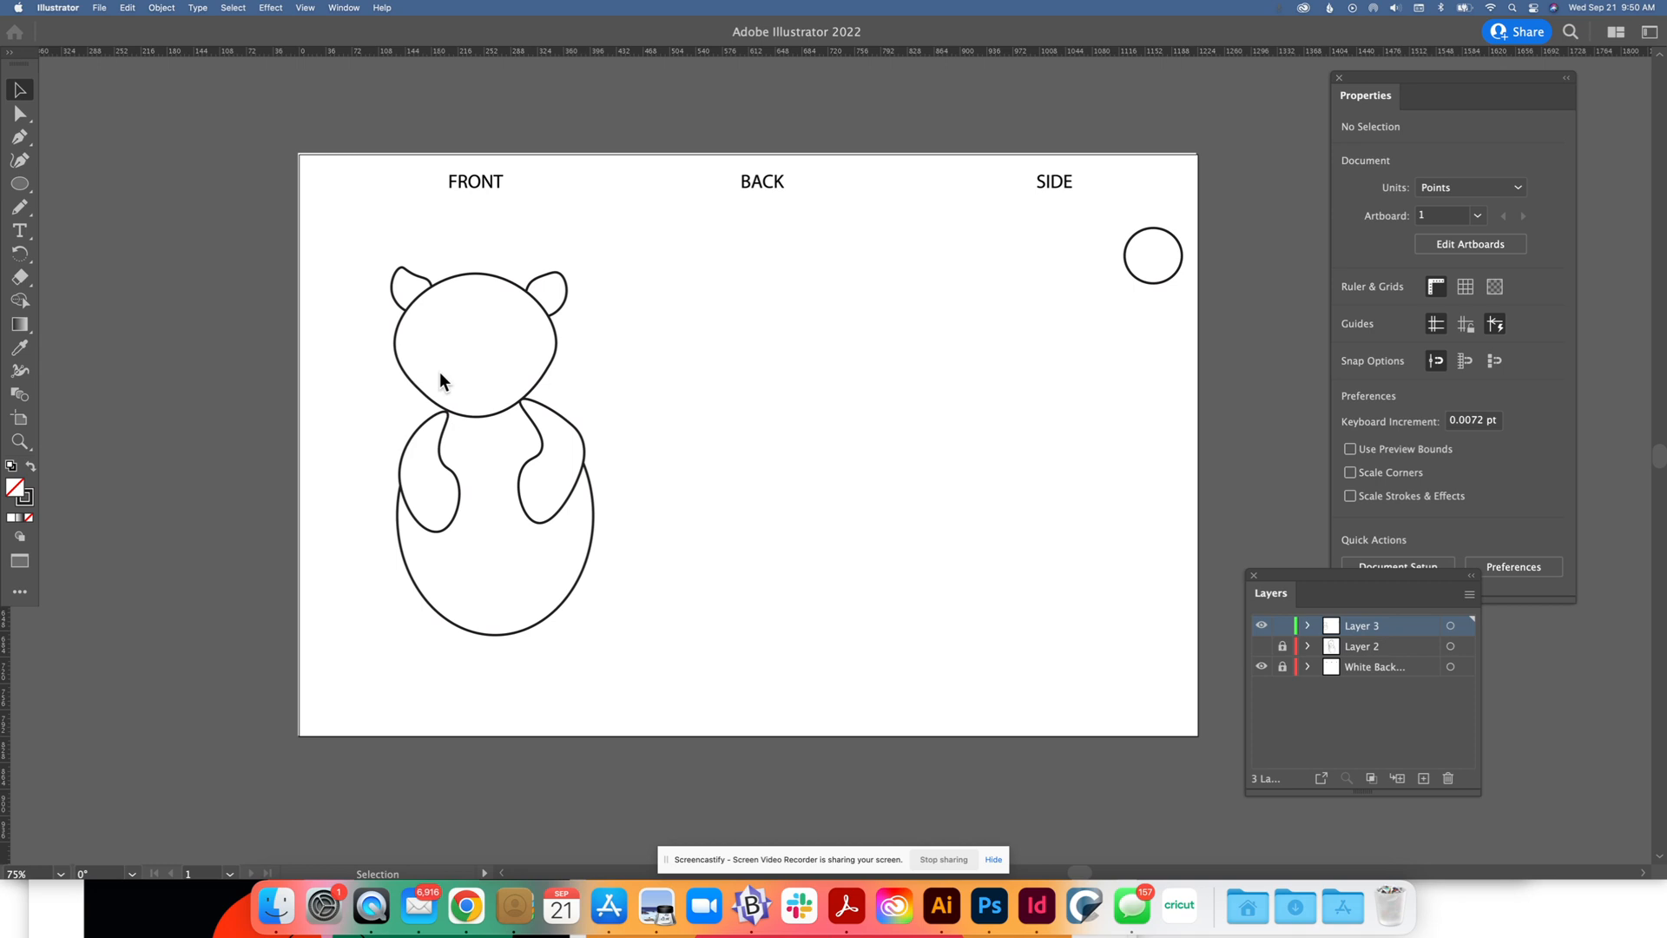
{"action": "scroll", "coordinate": [440, 373], "scroll_direction": "right", "scroll_amount": 1}
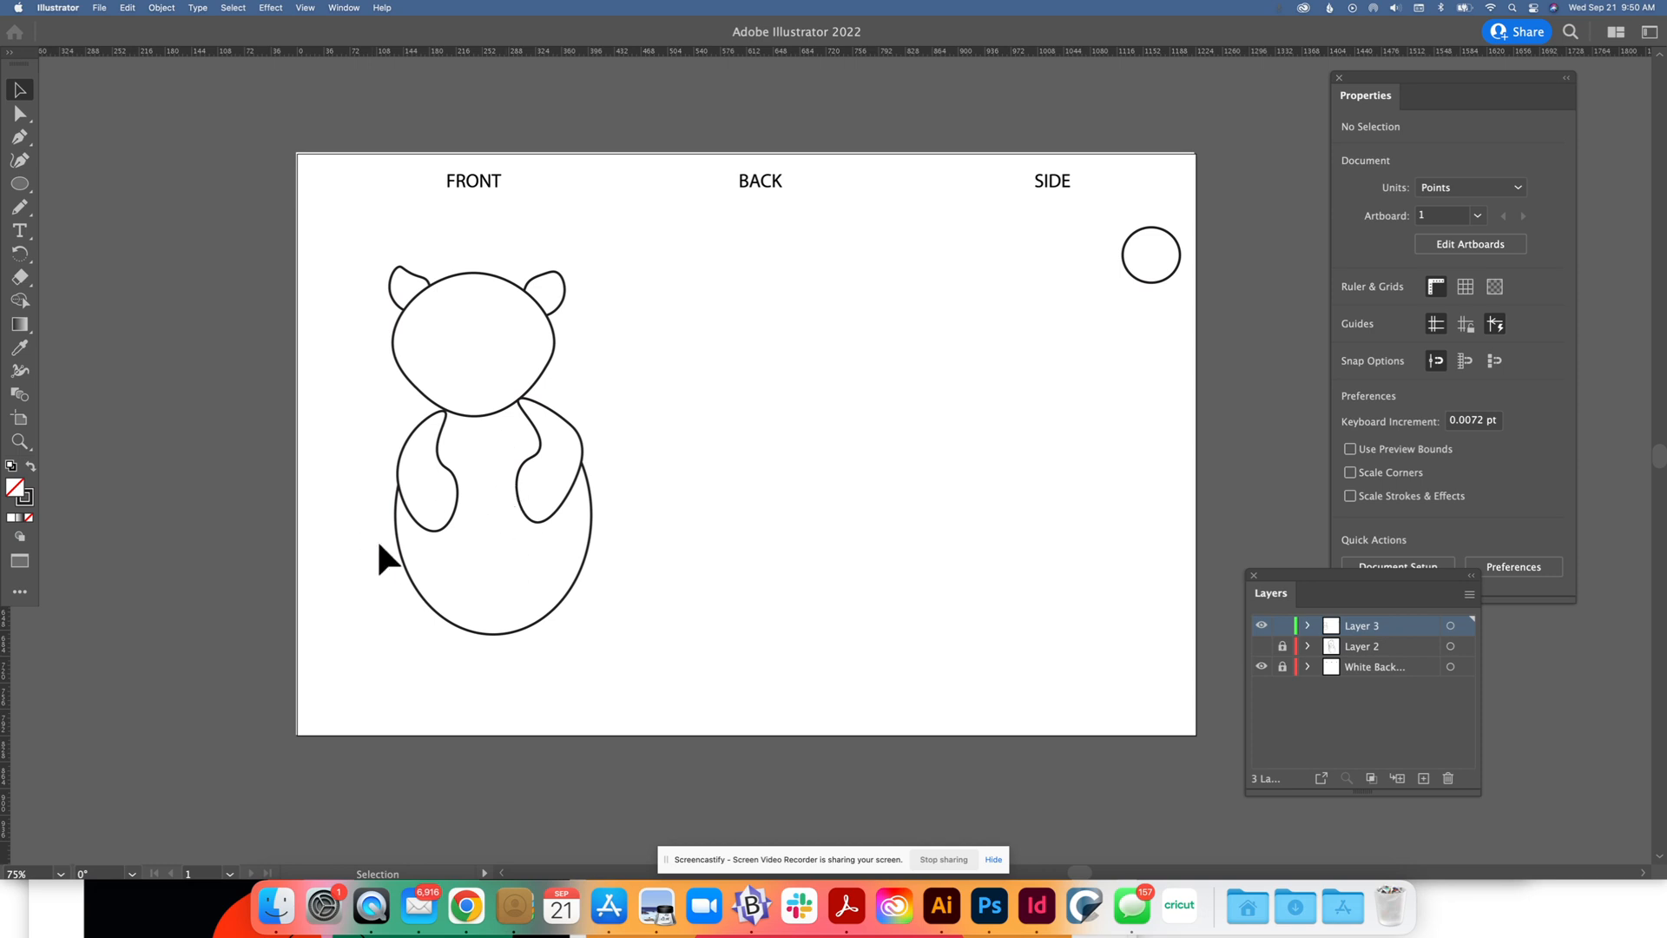
{"action": "left_click", "coordinate": [1261, 646]}
Draw a foot ellipse about 77 by 58 pt at the lower left of the body and rotate it about 22°
{"action": "left_click", "coordinate": [19, 183]}
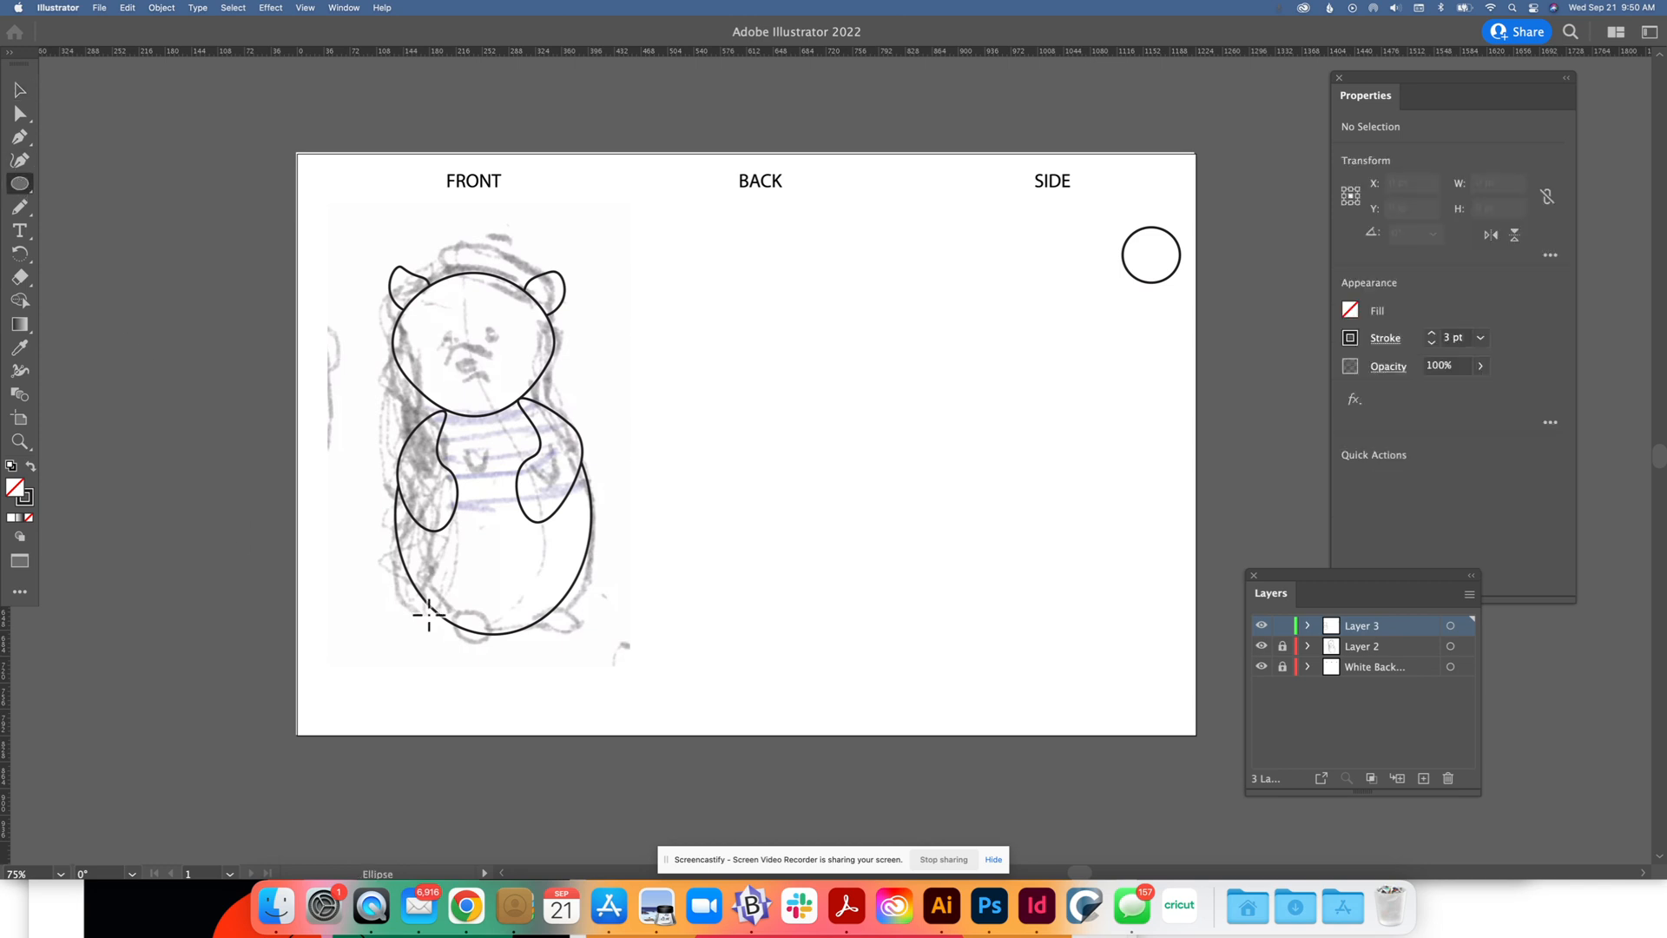
{"action": "left_click_drag", "start_coordinate": [399, 617], "coordinate": [458, 660]}
{"action": "left_click", "coordinate": [20, 89]}
{"action": "left_click_drag", "start_coordinate": [457, 649], "coordinate": [470, 643]}
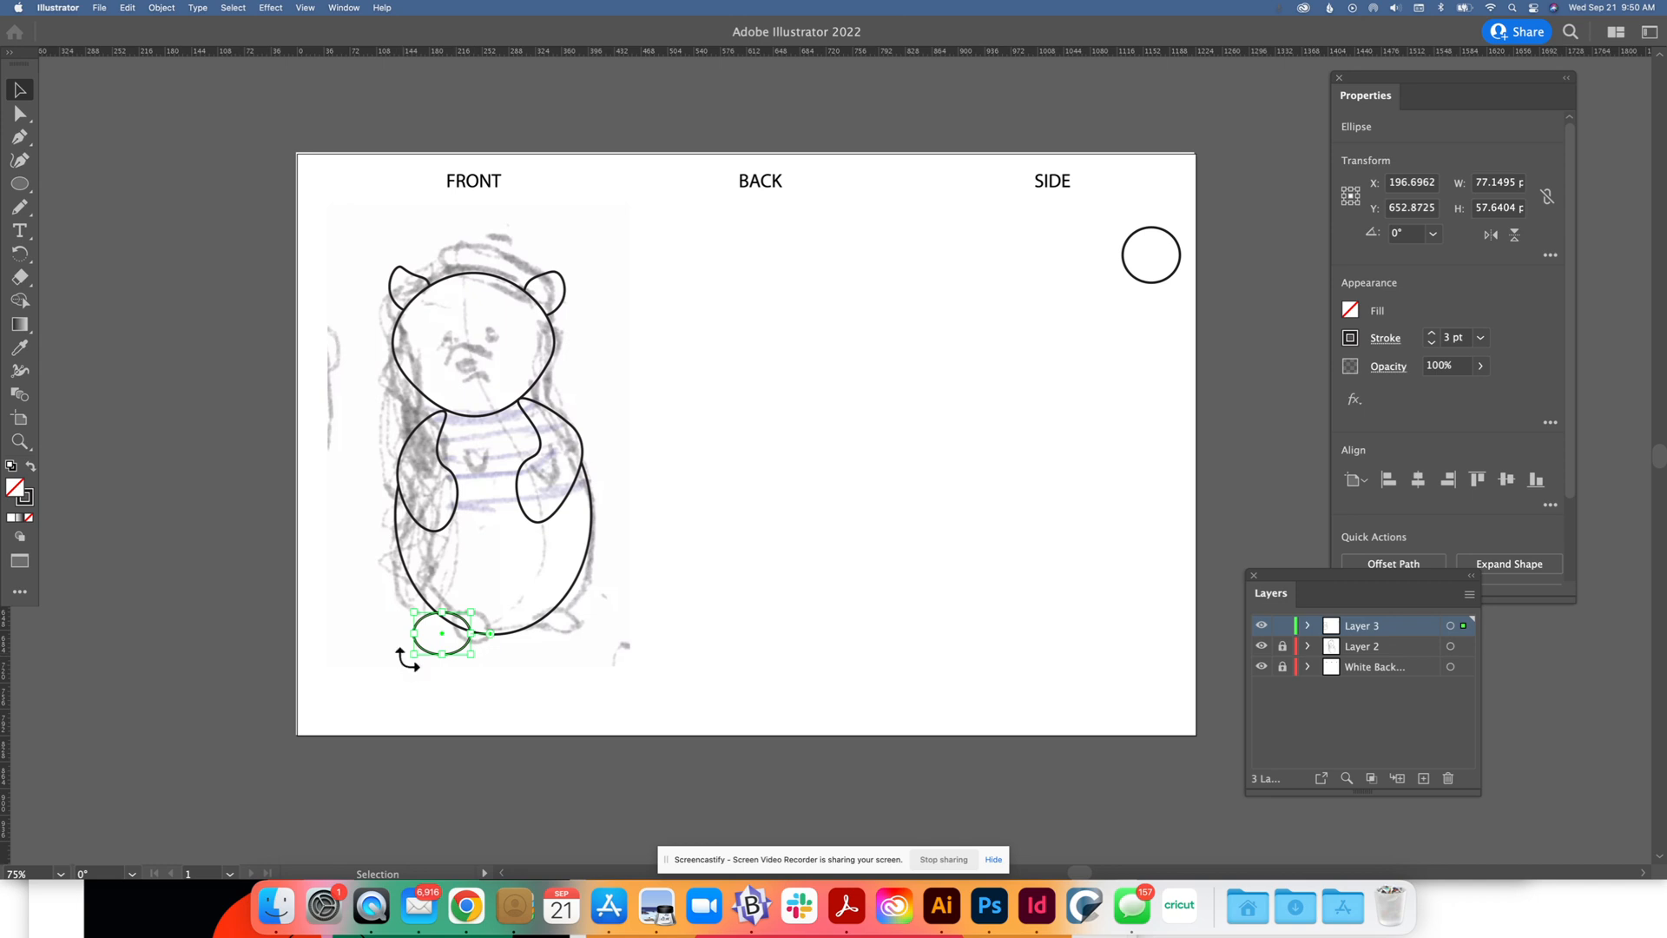
{"action": "mouse_move", "coordinate": [407, 659]}
{"action": "left_mouse_down"}
{"action": "mouse_move", "coordinate": [412, 677]}
{"action": "mouse_move", "coordinate": [407, 646]}
{"action": "left_mouse_up"}
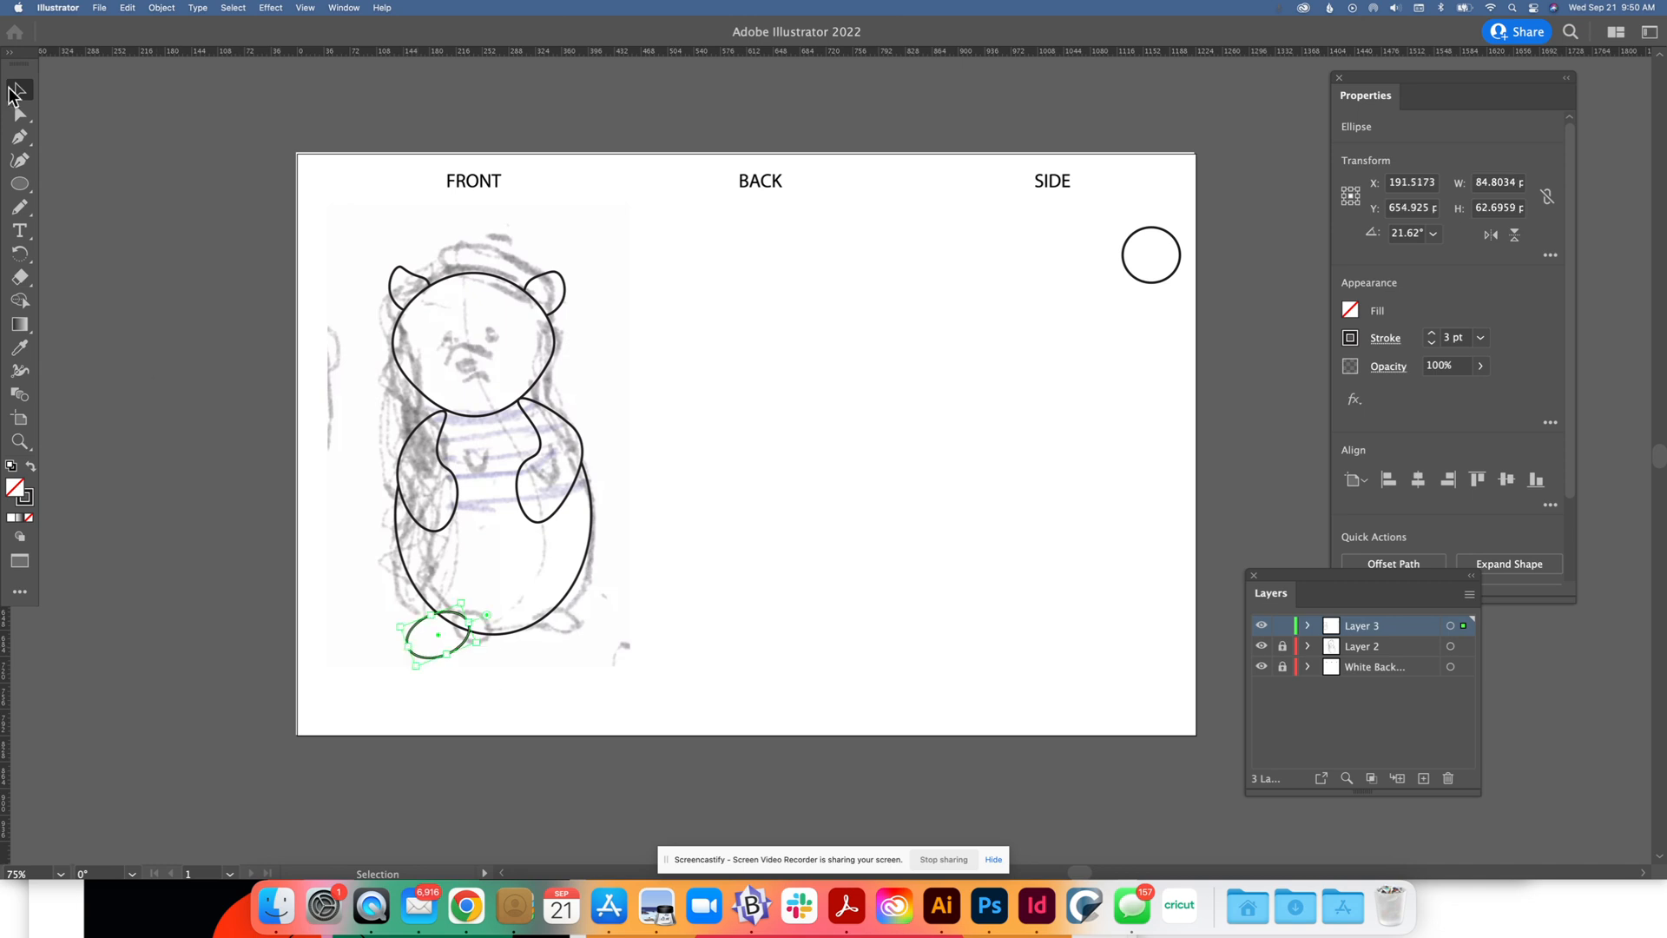
Reshape the ellipse at the body's lower left into a foot about 87 by 71 pt with the Curvature tool
{"action": "left_click", "coordinate": [19, 162]}
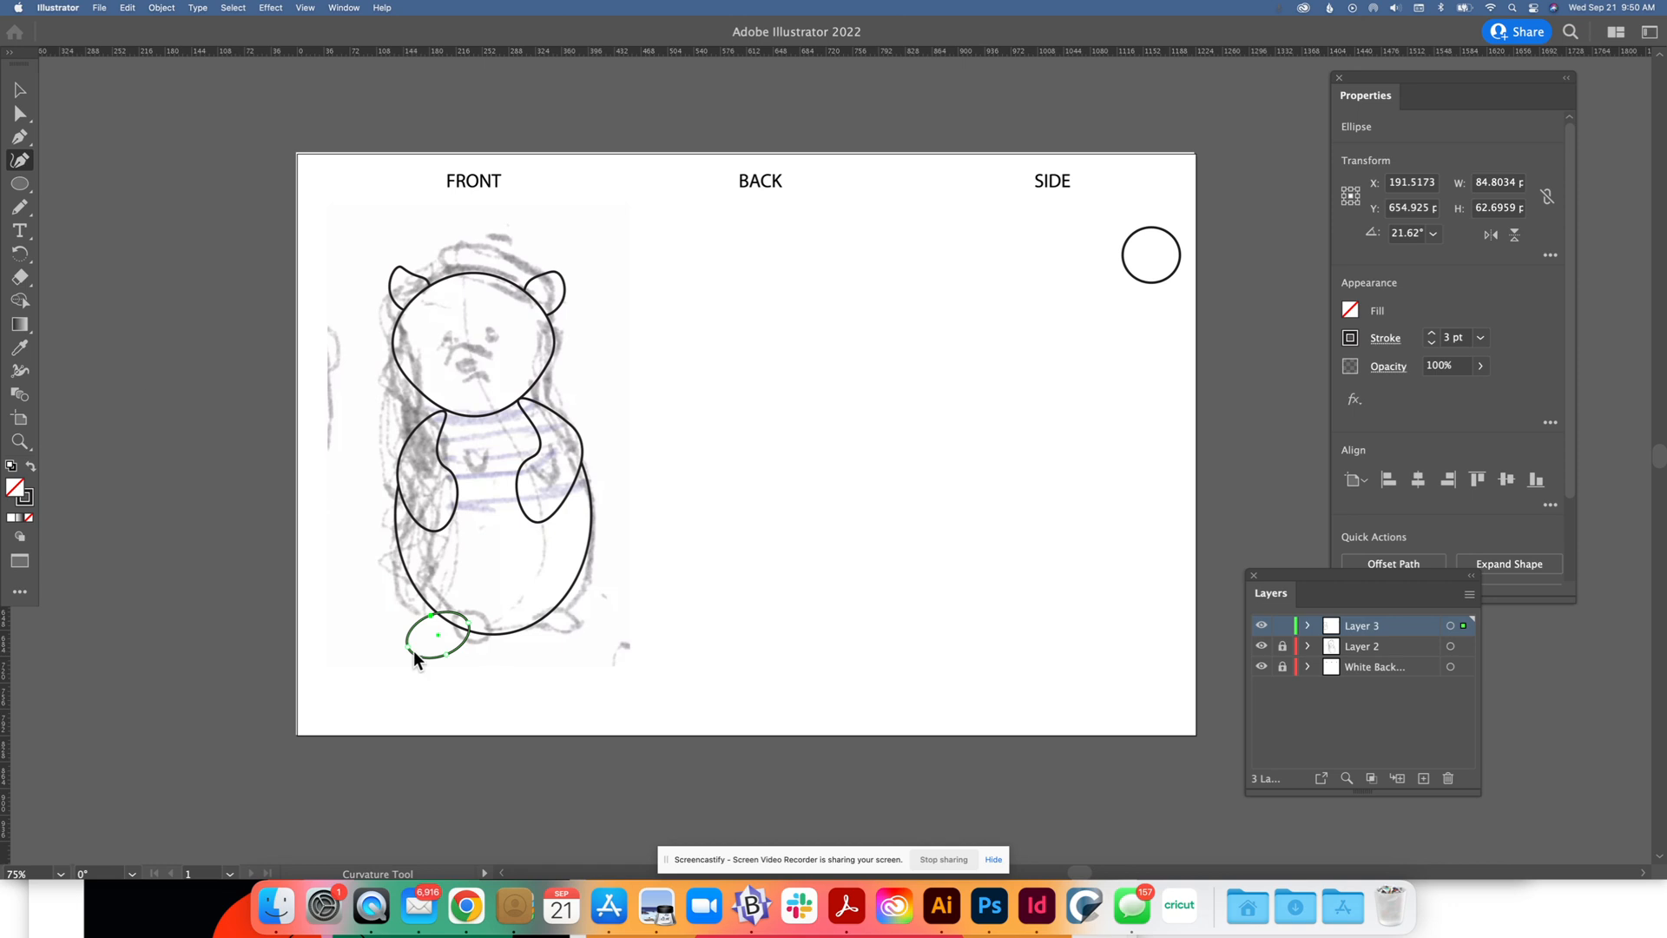
{"action": "left_click", "coordinate": [422, 618]}
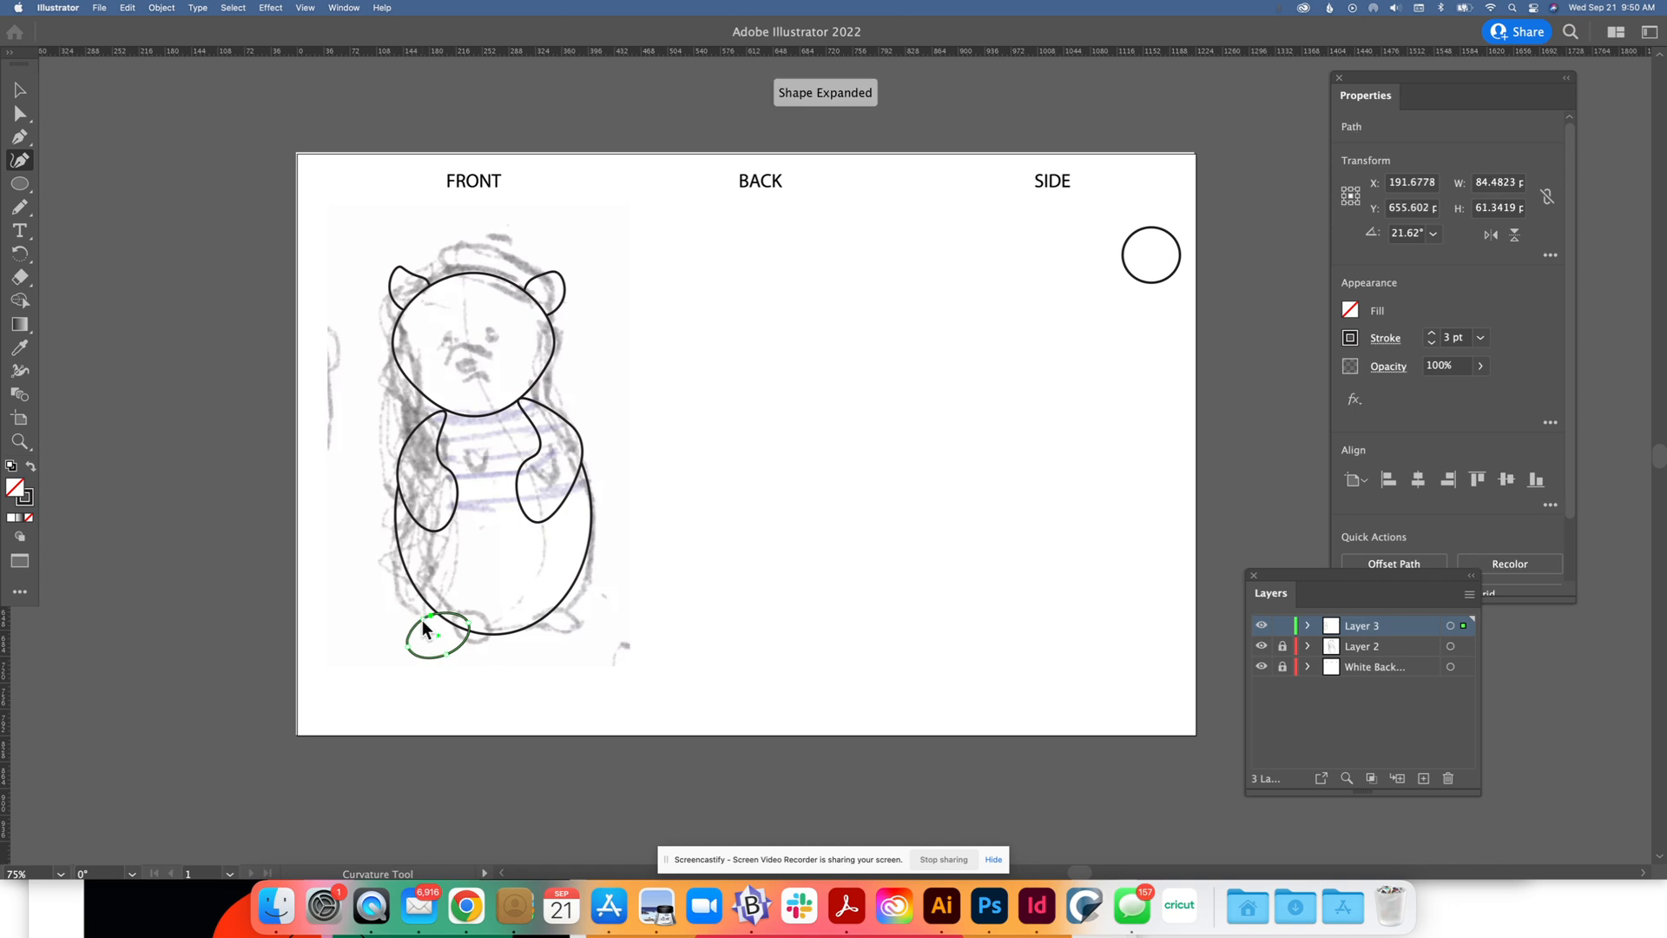
{"action": "left_click_drag", "start_coordinate": [418, 636], "coordinate": [414, 631]}
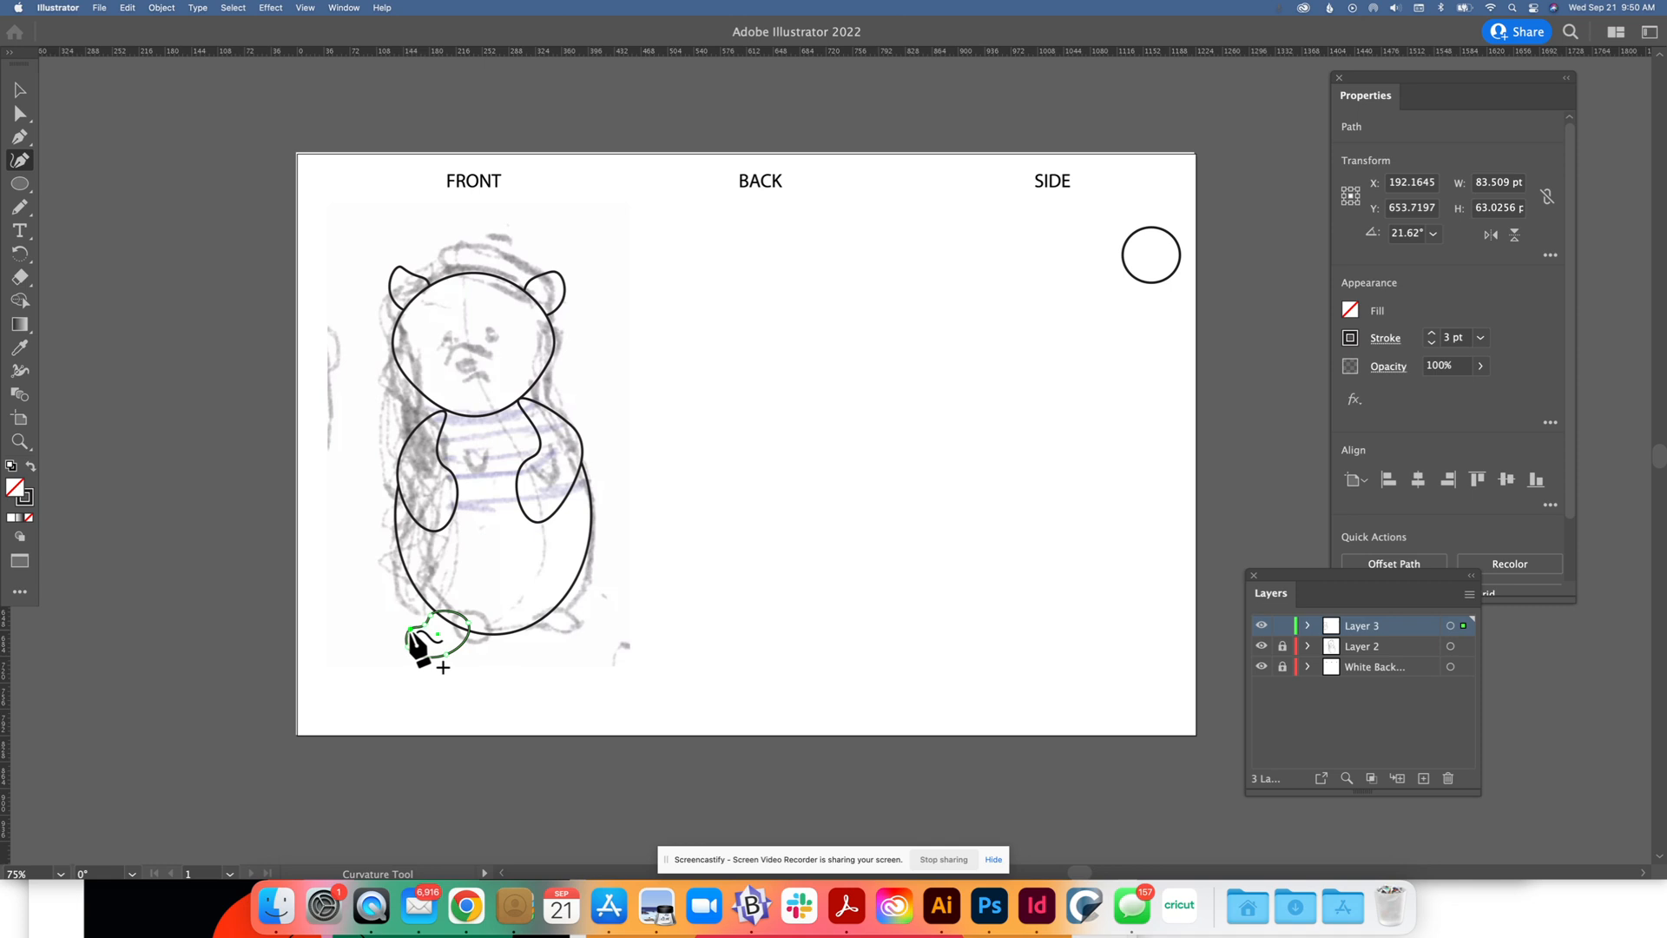
{"action": "left_click", "coordinate": [432, 656]}
{"action": "left_click_drag", "start_coordinate": [431, 657], "coordinate": [468, 638]}
{"action": "left_click", "coordinate": [463, 639]}
{"action": "left_click_drag", "start_coordinate": [435, 613], "coordinate": [436, 613]}
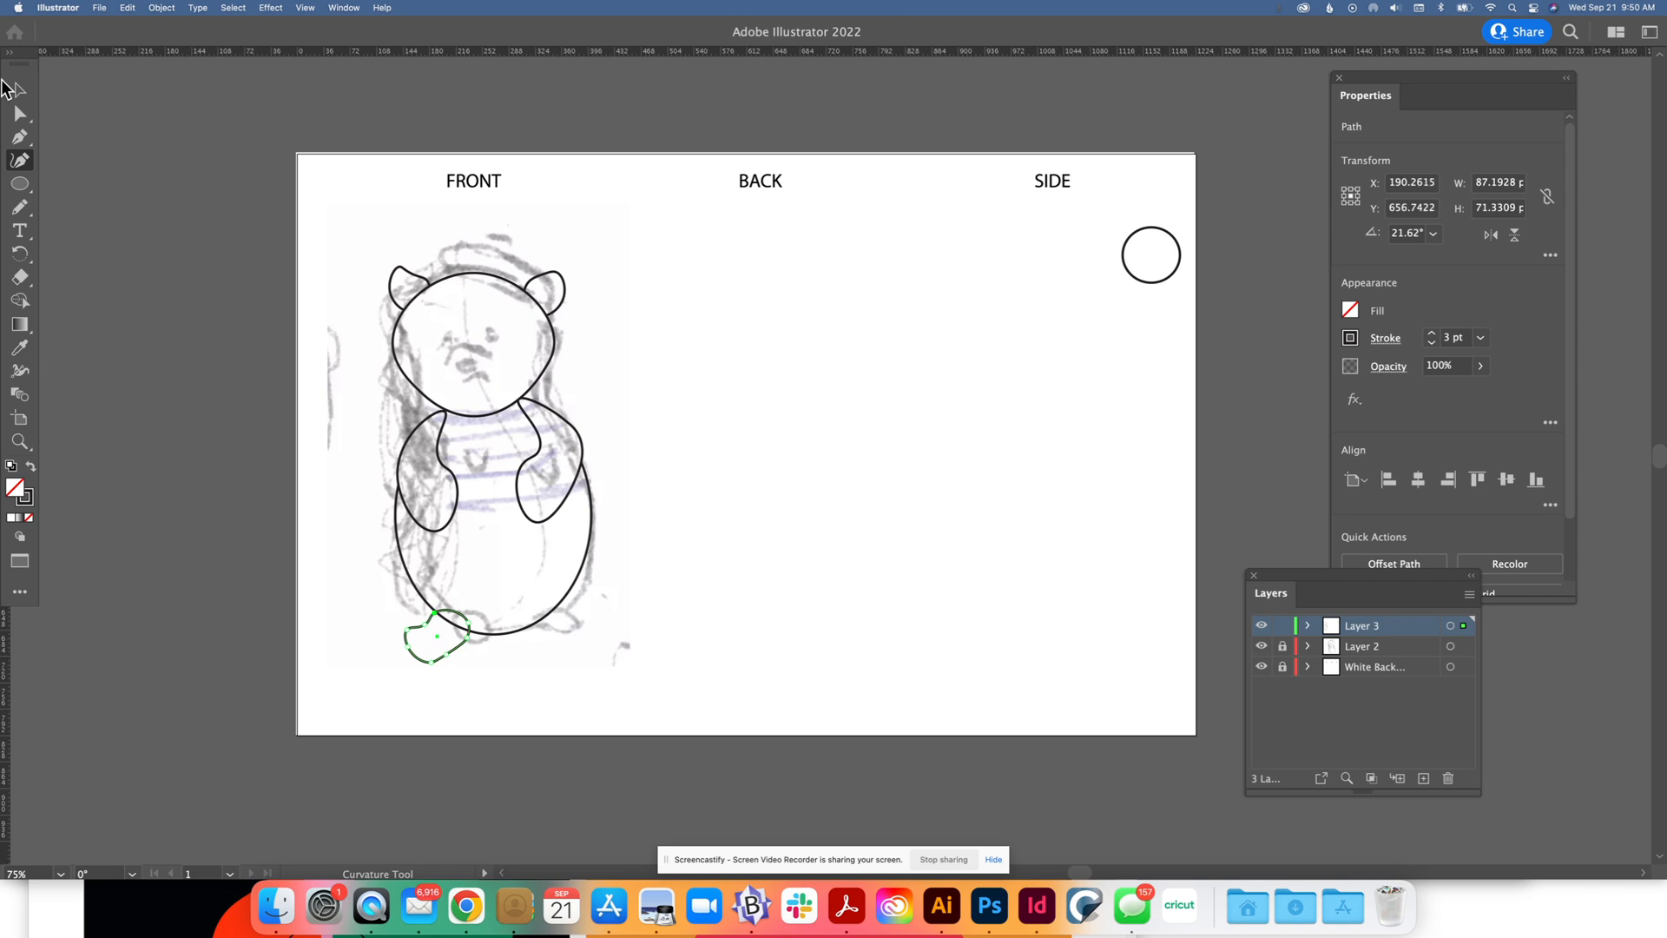
{"action": "left_click", "coordinate": [21, 91]}
{"action": "left_click", "coordinate": [279, 592]}
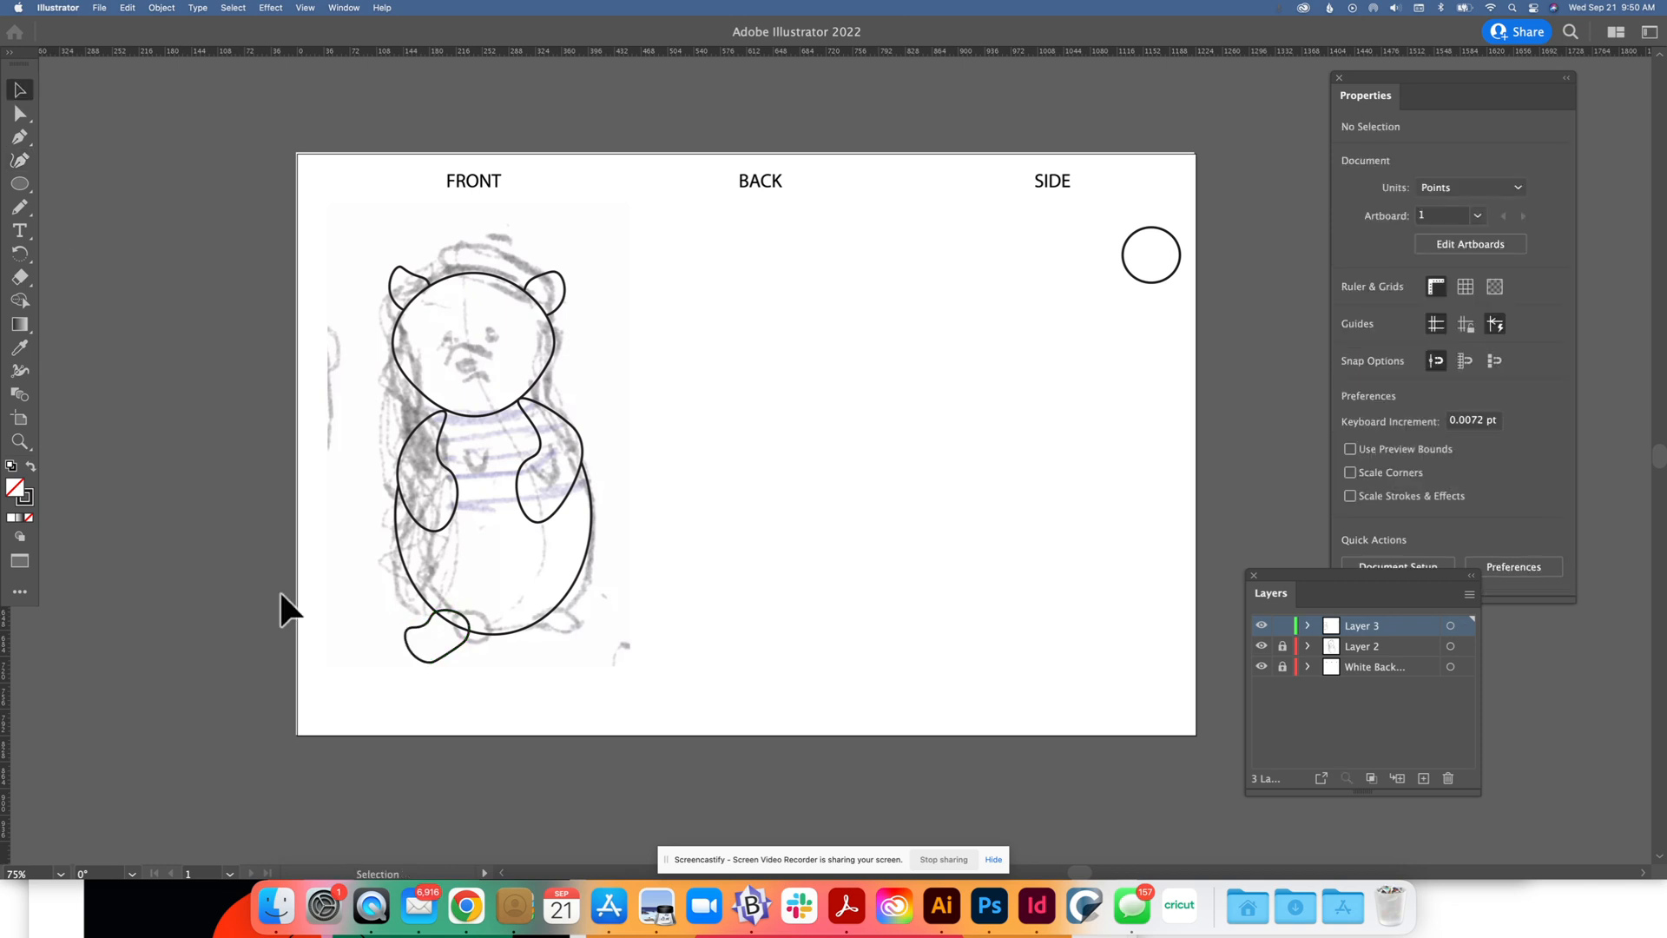
Paste a copy of the left foot and flip it horizontally
{"action": "left_click", "coordinate": [409, 629]}
{"action": "key", "text": "a"}
{"action": "key", "text": "super+c"}
{"action": "key", "text": "super+v"}
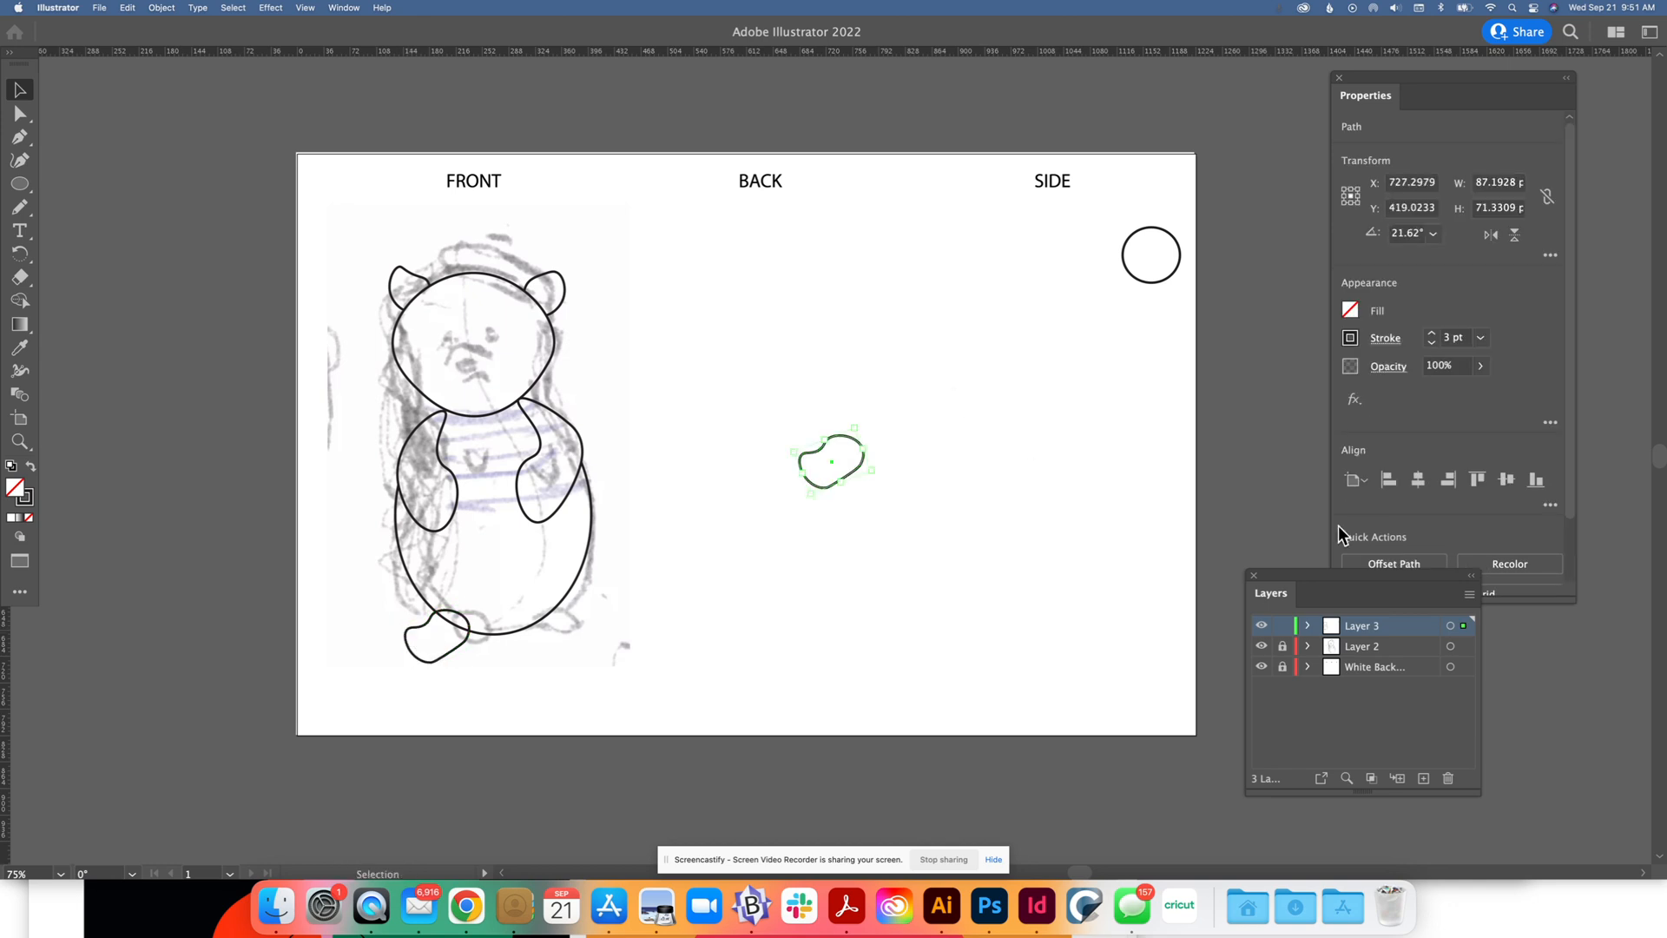
{"action": "left_click", "coordinate": [1493, 236]}
{"action": "left_click", "coordinate": [1493, 236]}
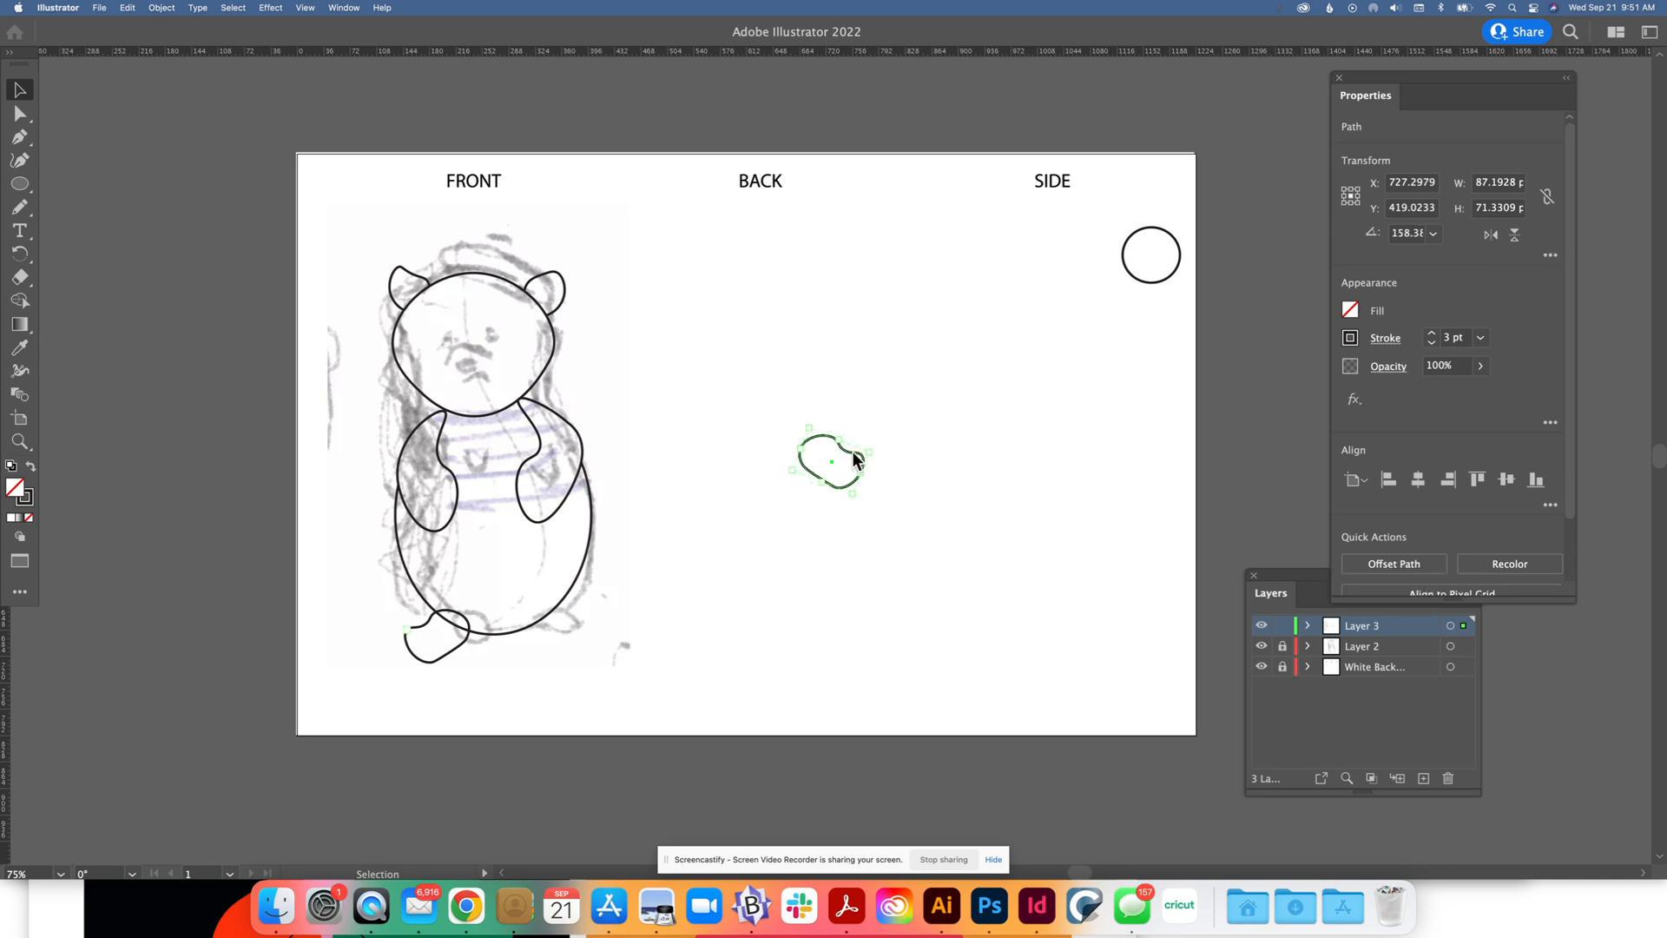
Place the flipped foot at the body's lower right, opposite the left foot
{"action": "left_click_drag", "start_coordinate": [853, 455], "coordinate": [675, 575]}
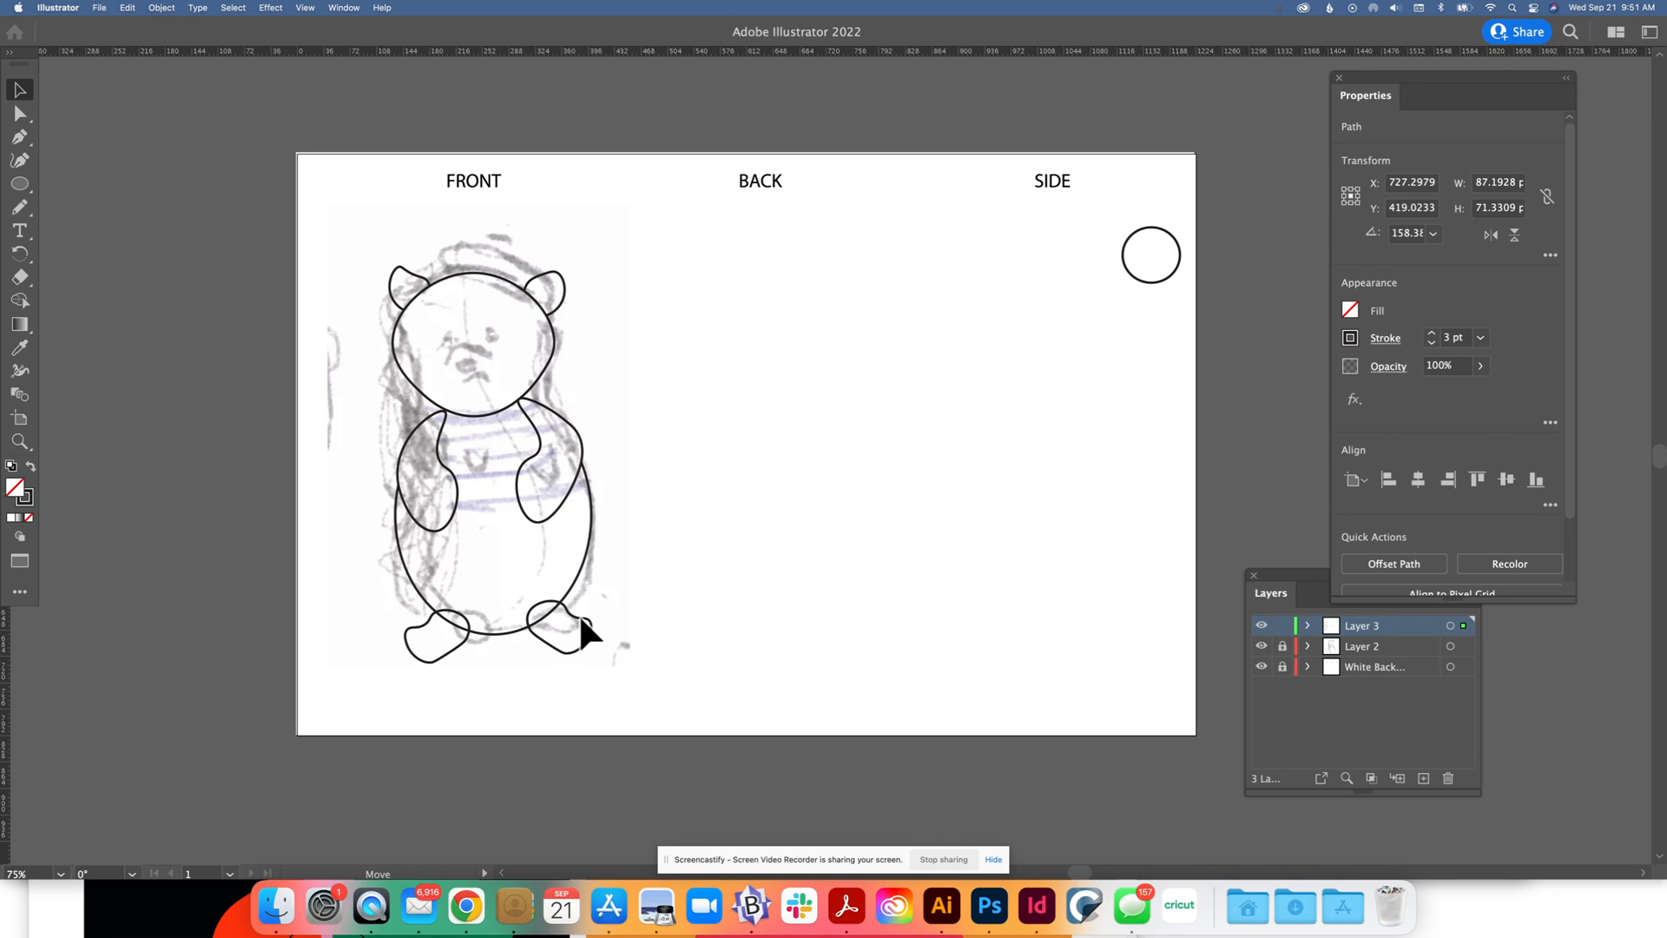
{"action": "left_click_drag", "start_coordinate": [578, 613], "coordinate": [582, 613]}
{"action": "left_click", "coordinate": [451, 599]}
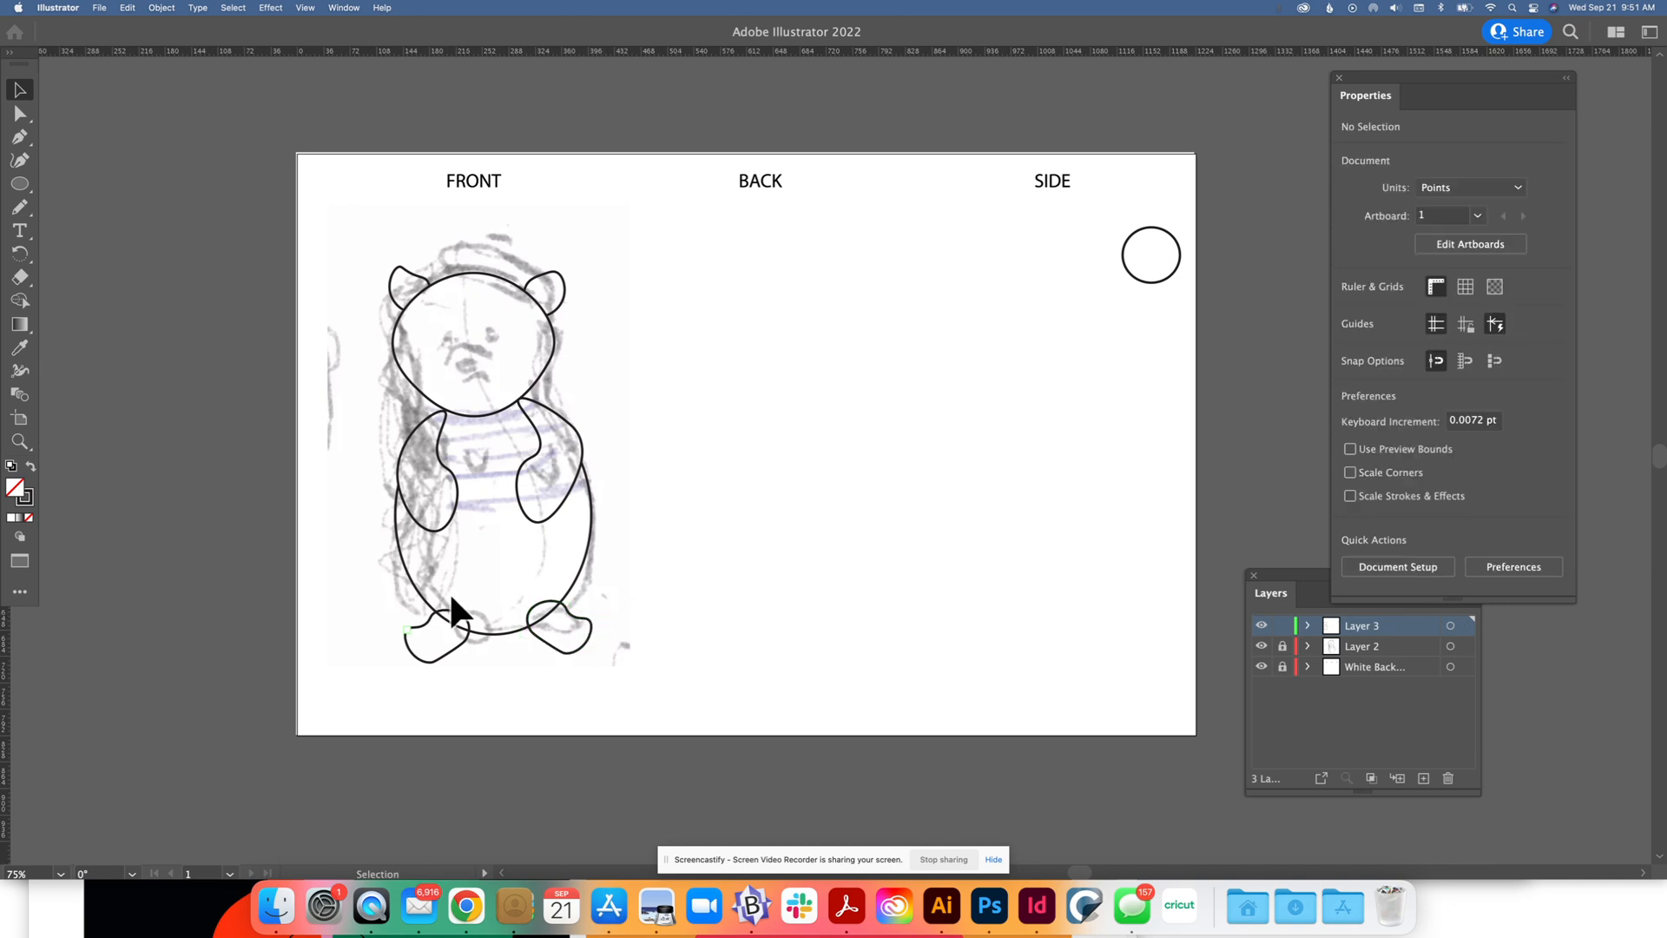
Merge both feet with the body outline using Shape Builder, removing the overlapping segments
{"action": "left_click_drag", "start_coordinate": [363, 594], "coordinate": [643, 669]}
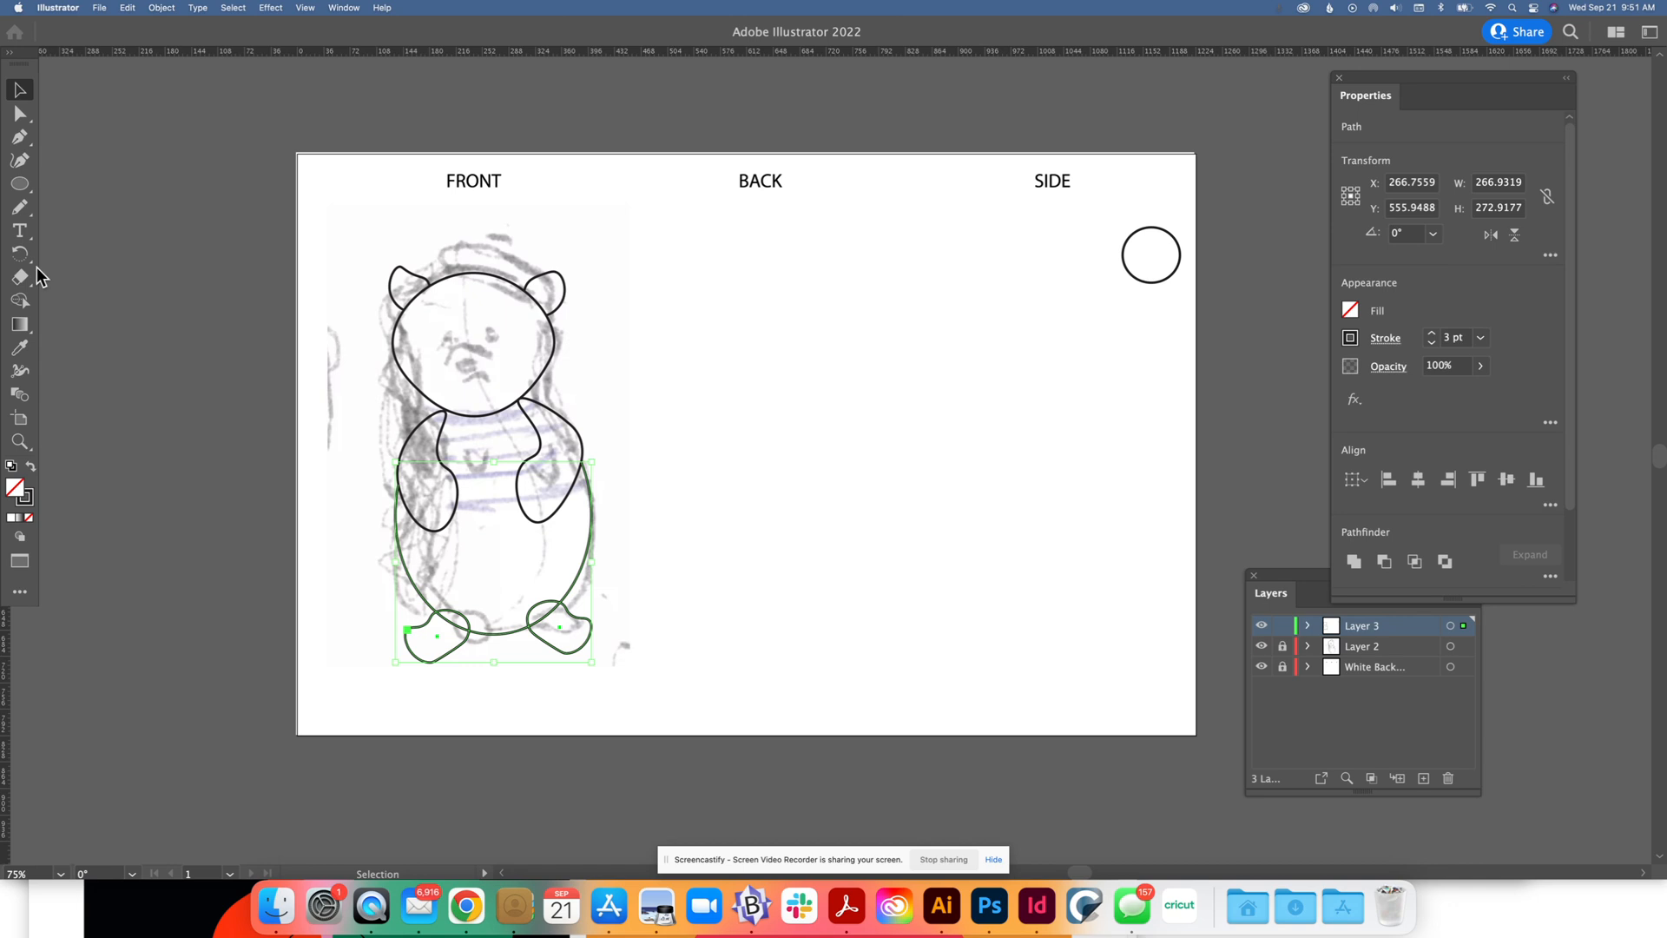
{"action": "left_click", "coordinate": [18, 304]}
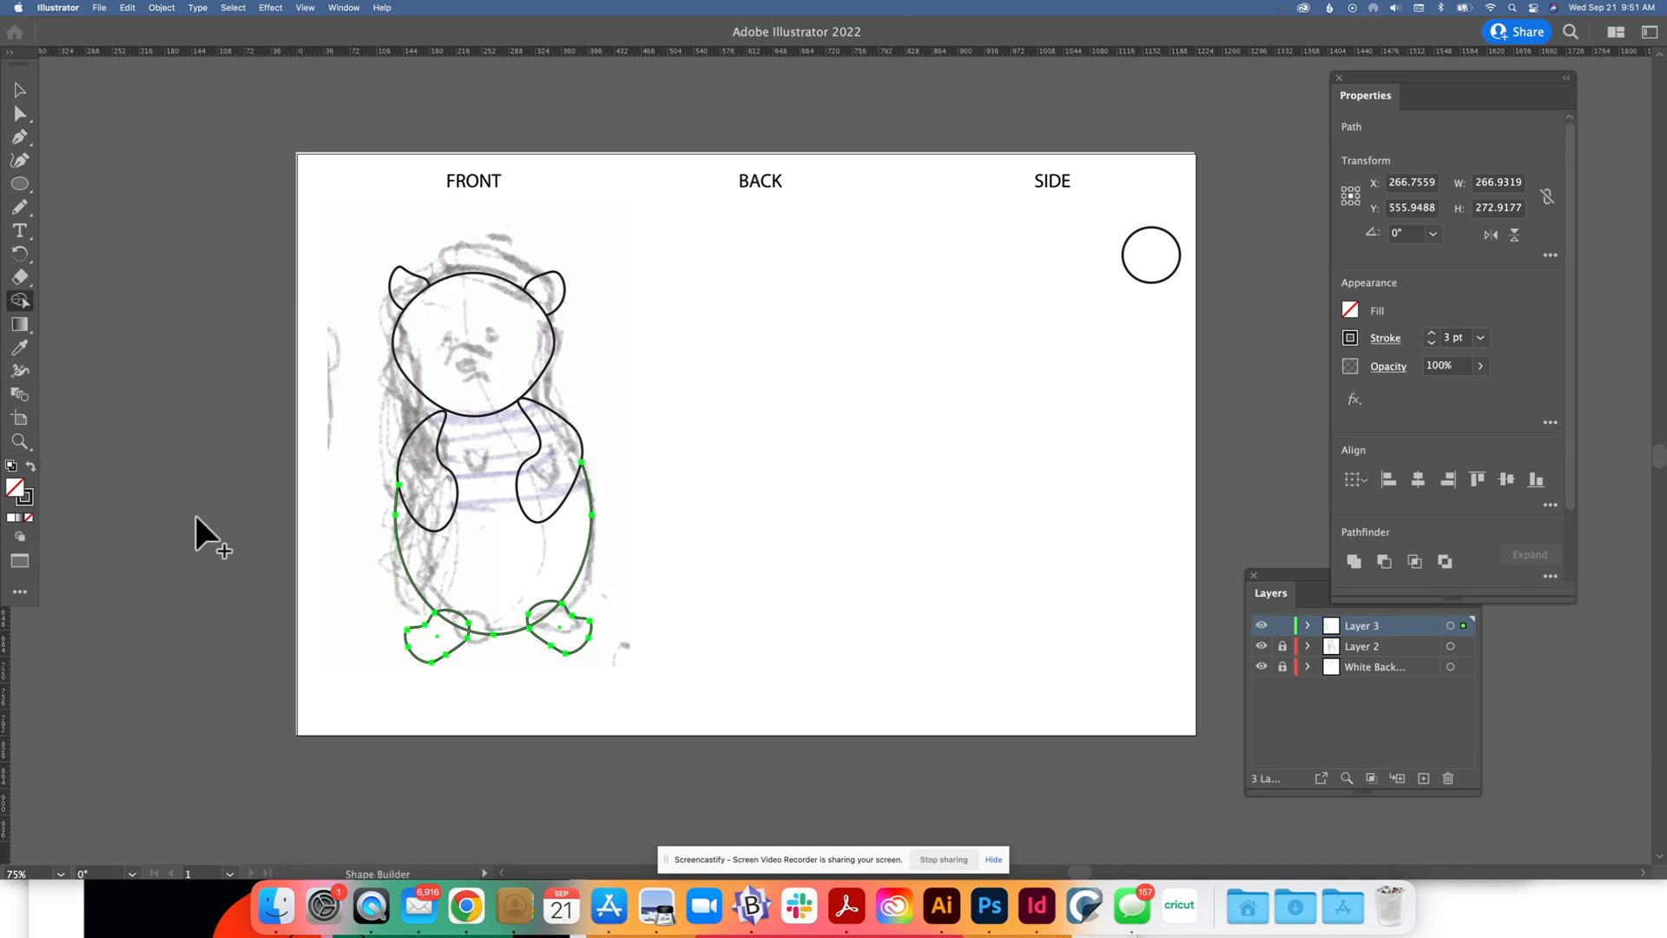
{"action": "left_click", "coordinate": [462, 620]}
{"action": "left_click", "coordinate": [453, 624]}
{"action": "left_click", "coordinate": [533, 612]}
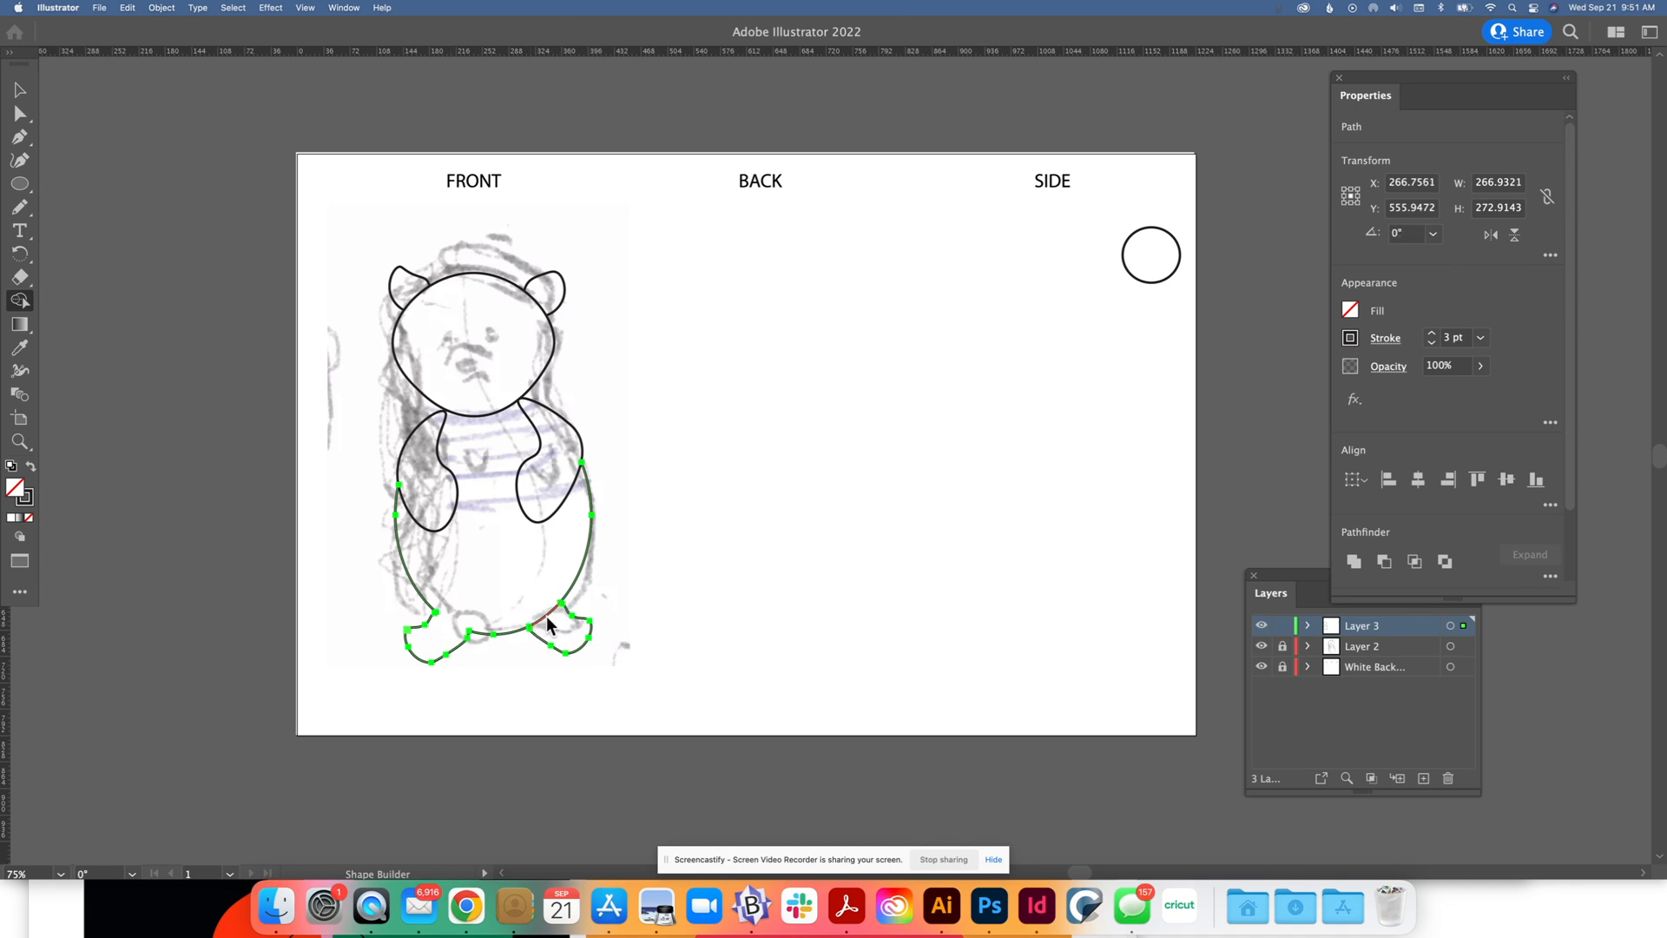
{"action": "left_click", "coordinate": [19, 89]}
{"action": "left_click", "coordinate": [190, 194]}
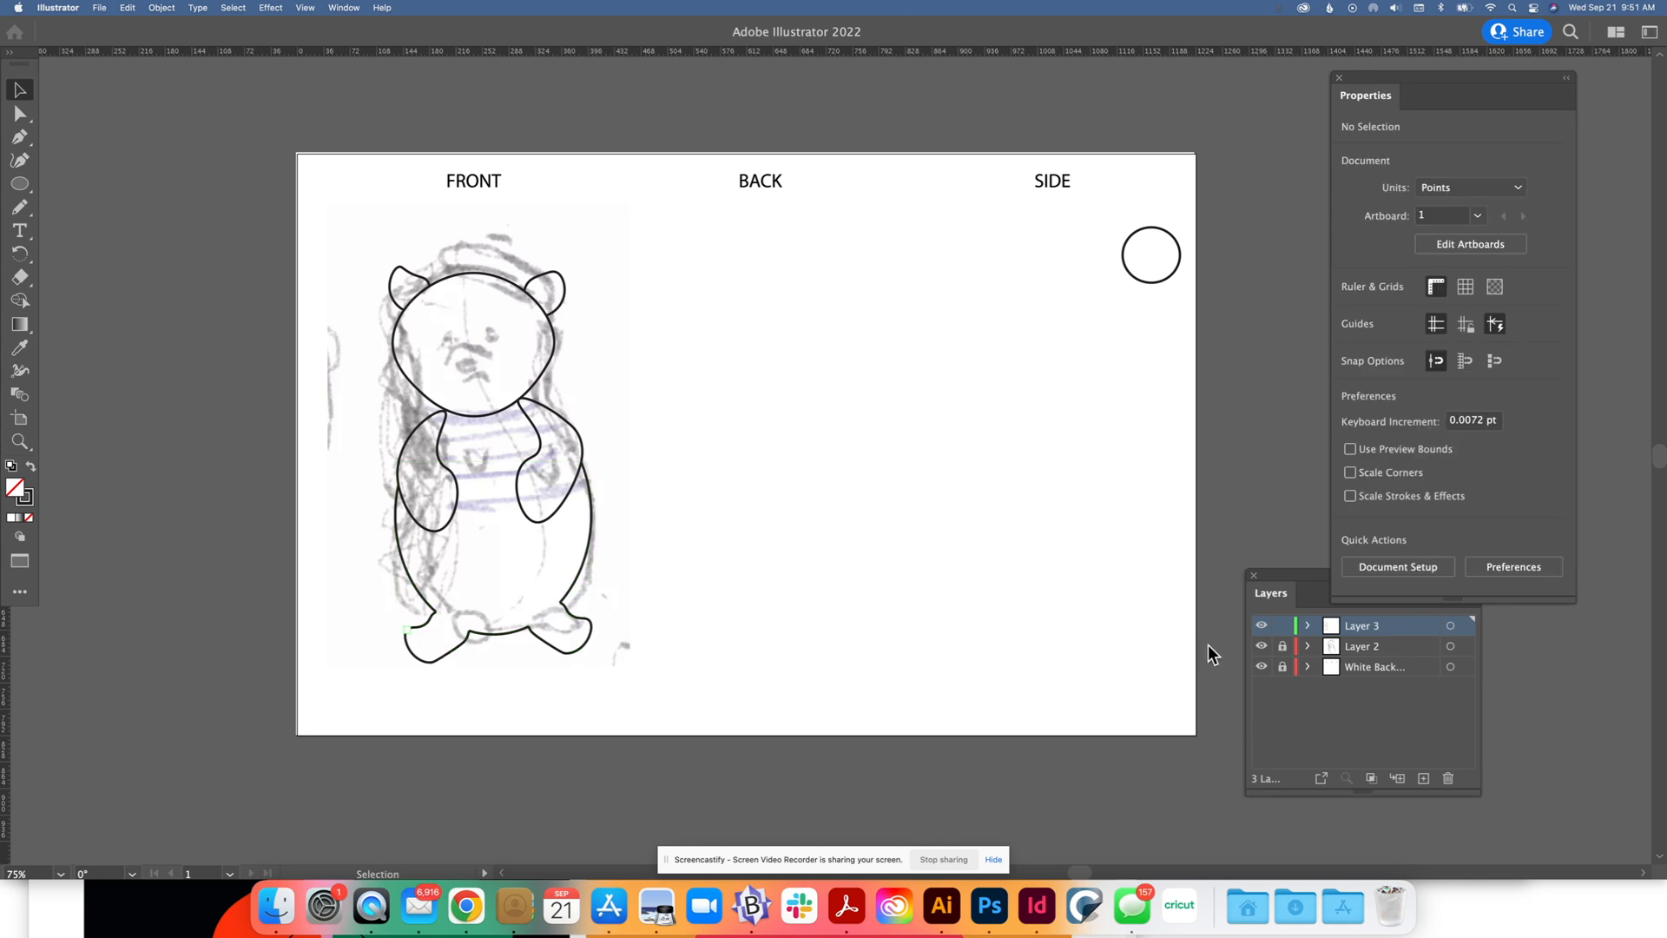
Hide Layer 2 with the sketch so only the traced outlines show
{"action": "left_click", "coordinate": [1261, 646]}
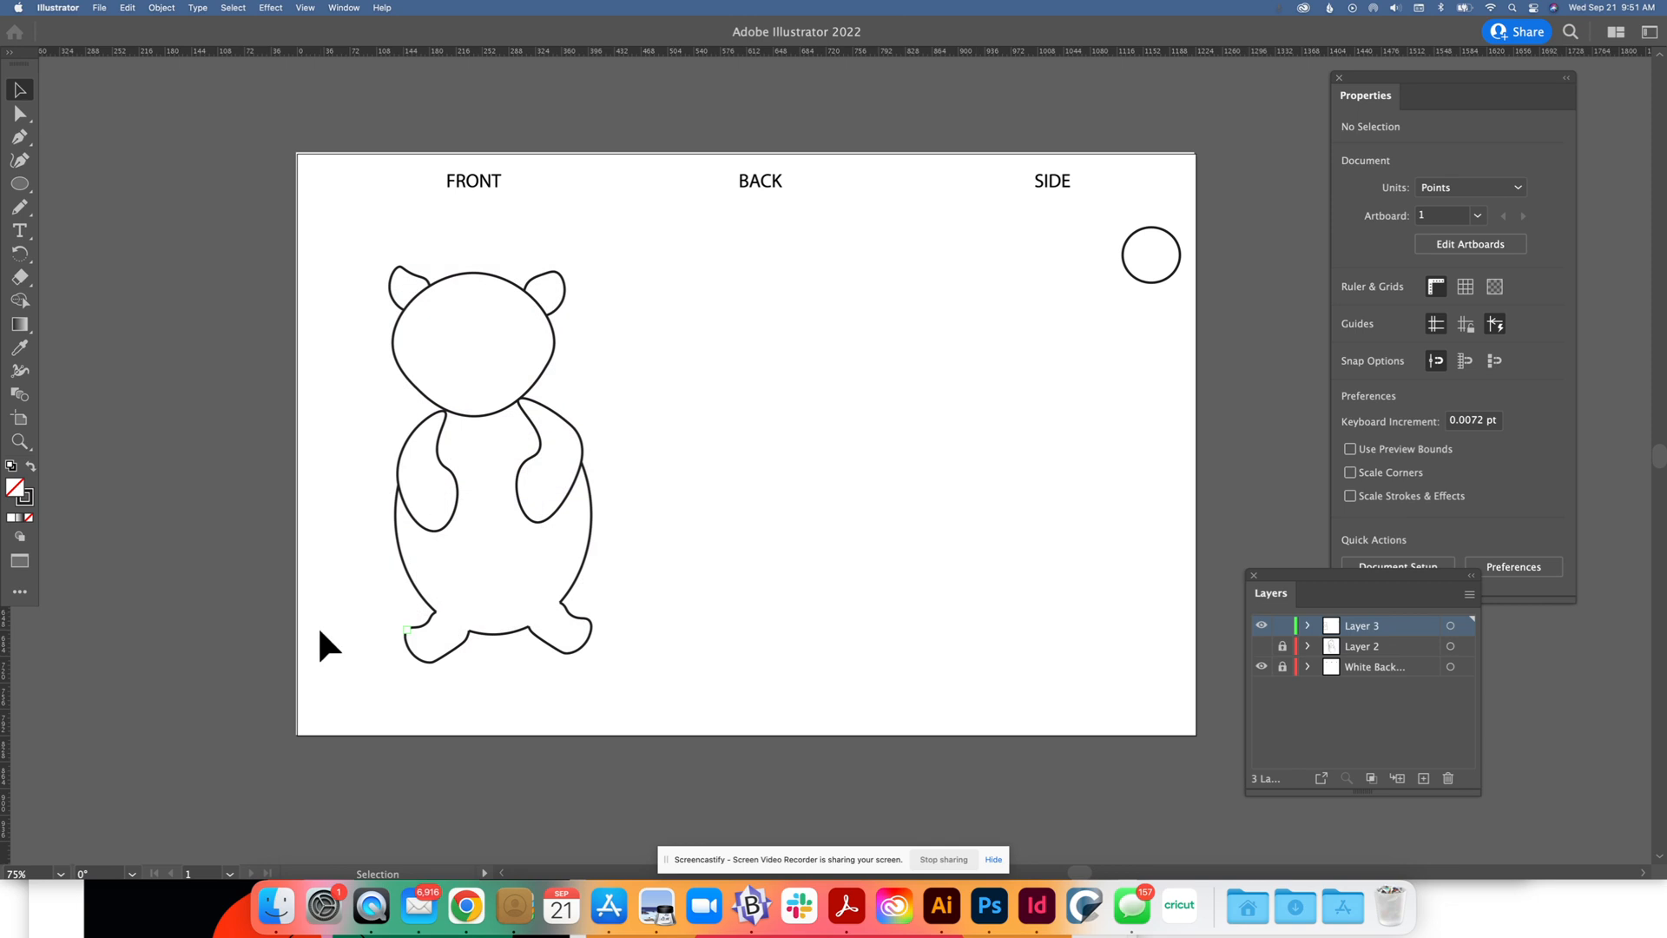
{"action": "left_click", "coordinate": [19, 112]}
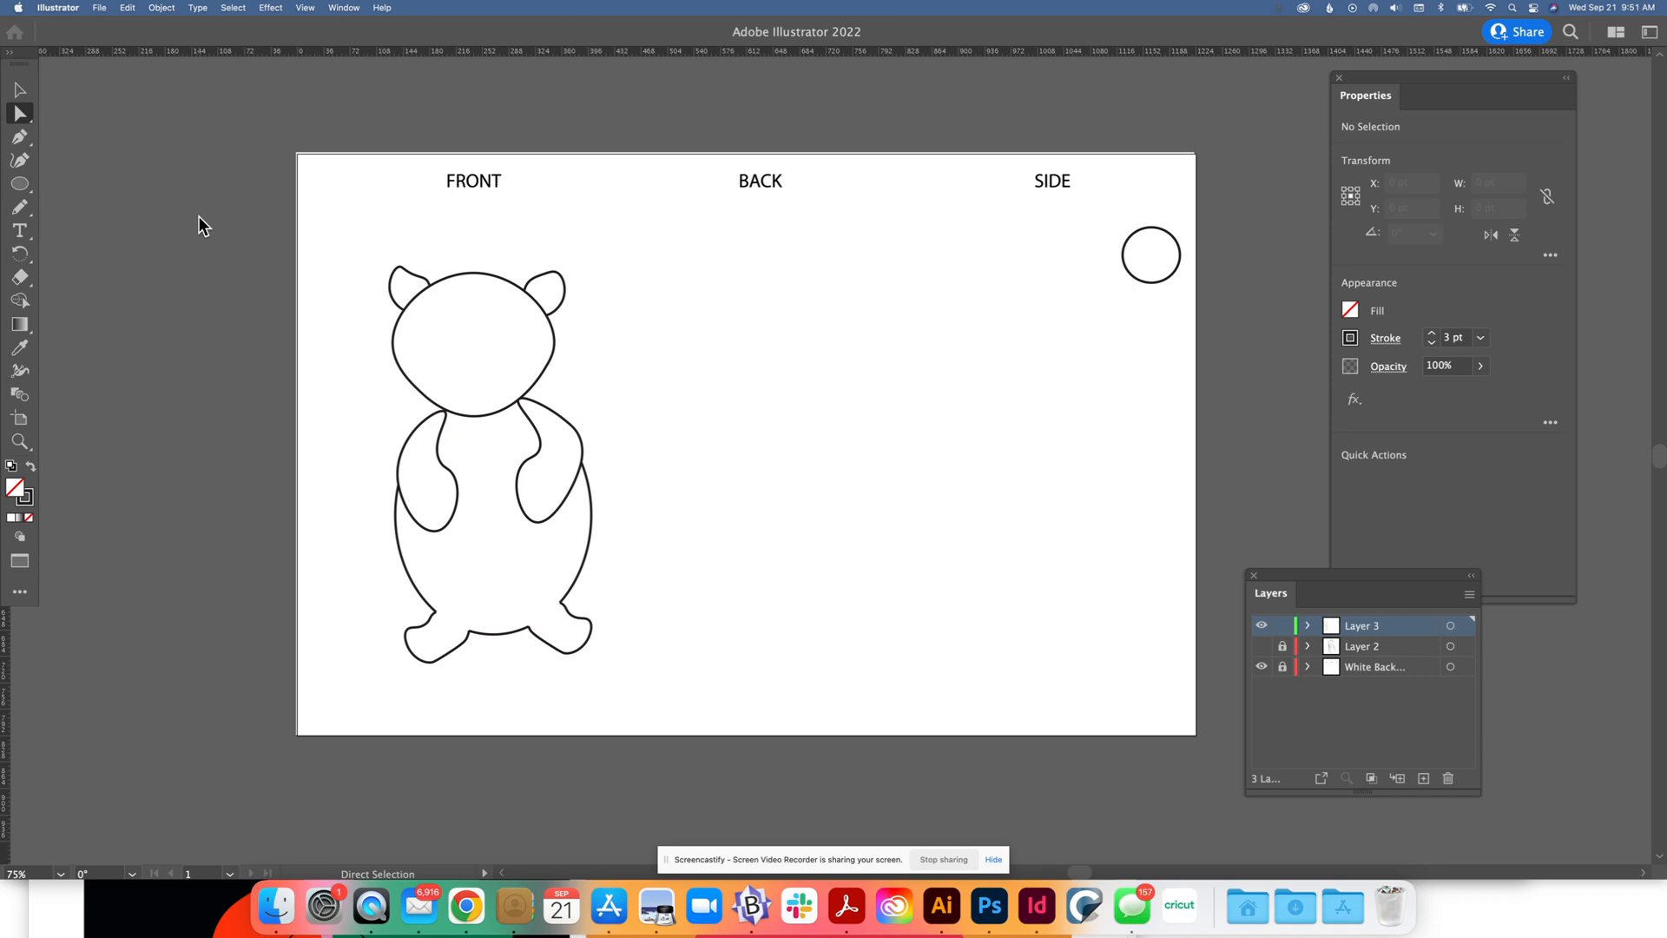
{"action": "left_click", "coordinate": [20, 89]}
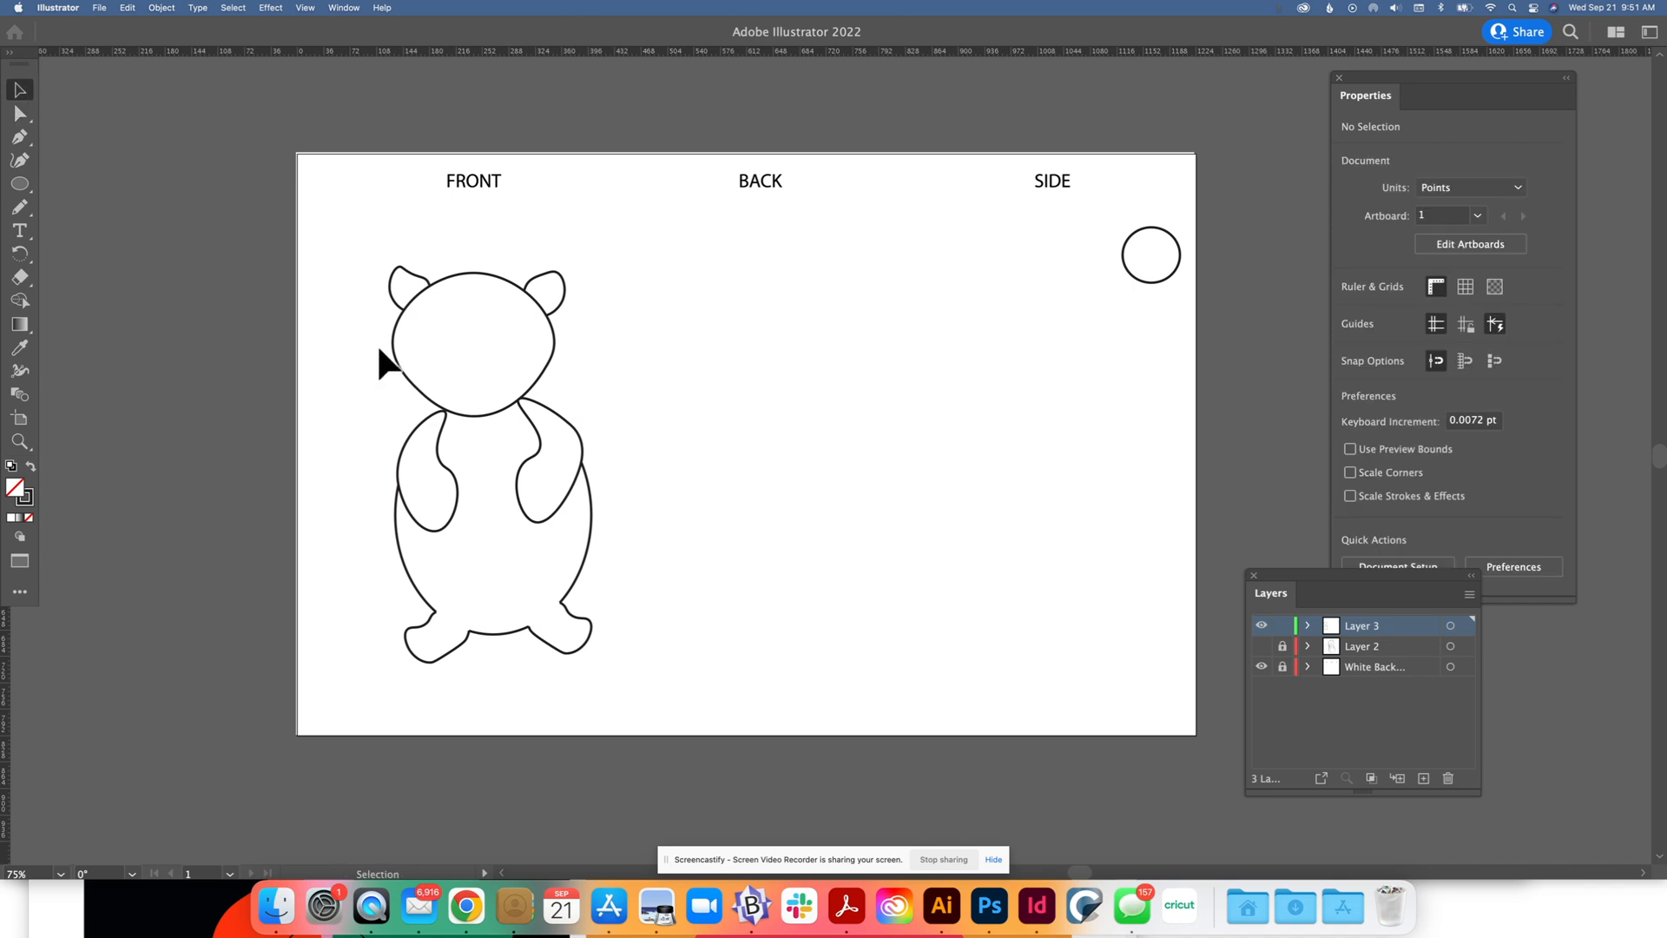
Widen the whole front figure to about 285 pt and rotate it about 5° clockwise to straighten it
{"action": "left_click_drag", "start_coordinate": [368, 254], "coordinate": [700, 686]}
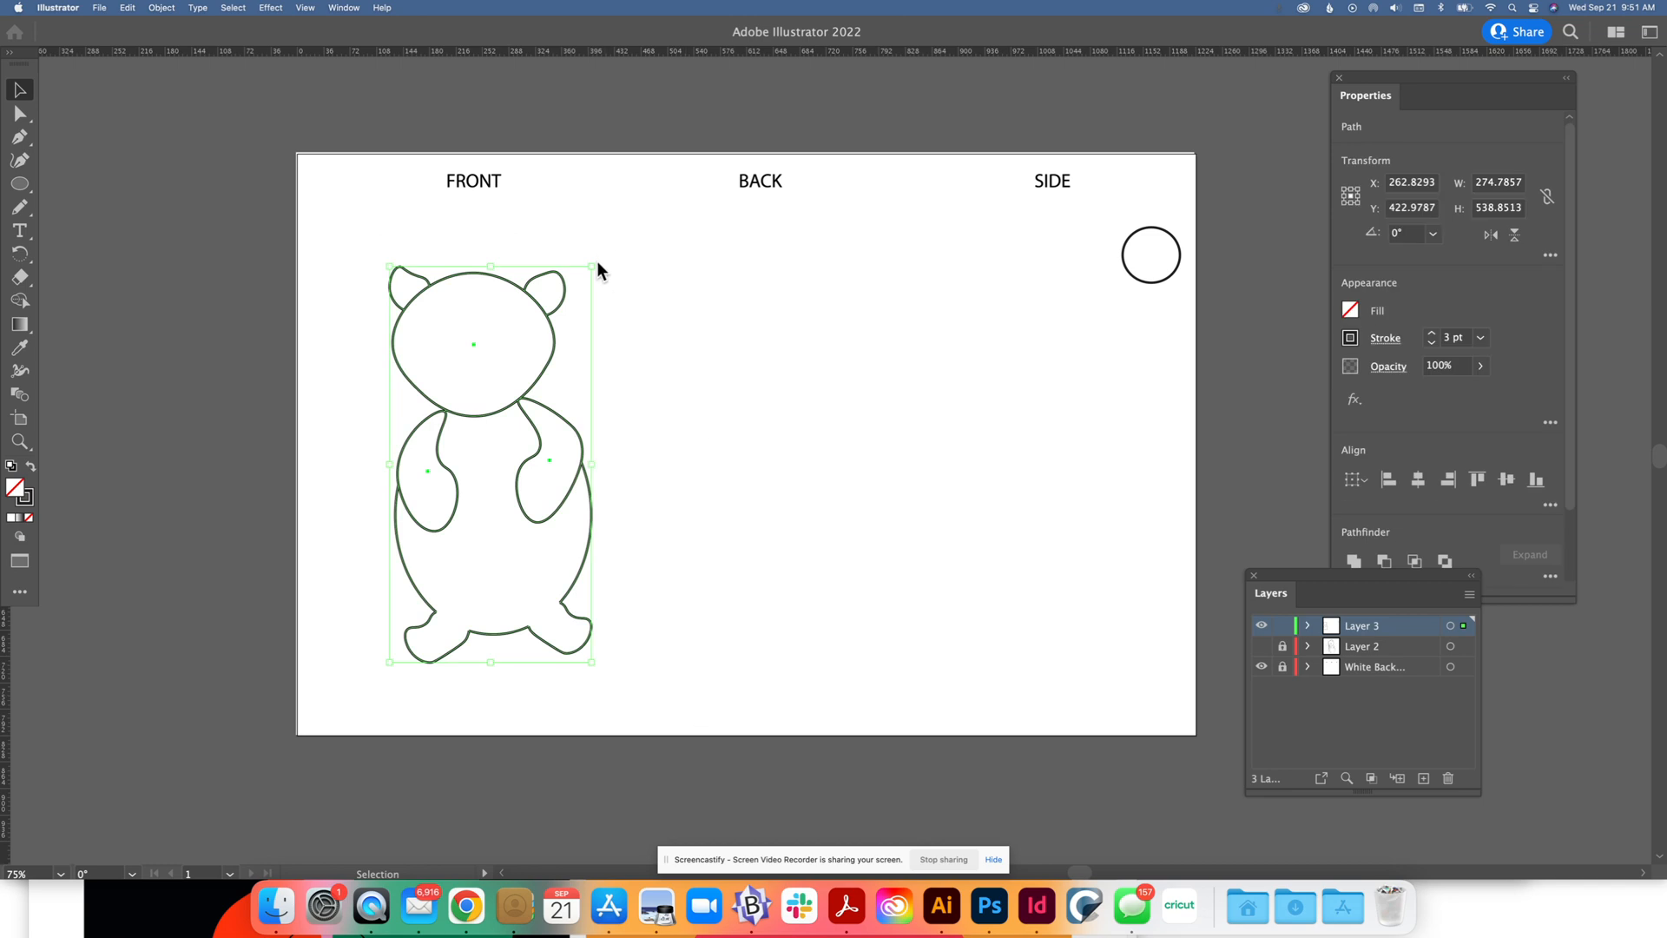
{"action": "left_click_drag", "start_coordinate": [594, 268], "coordinate": [599, 257]}
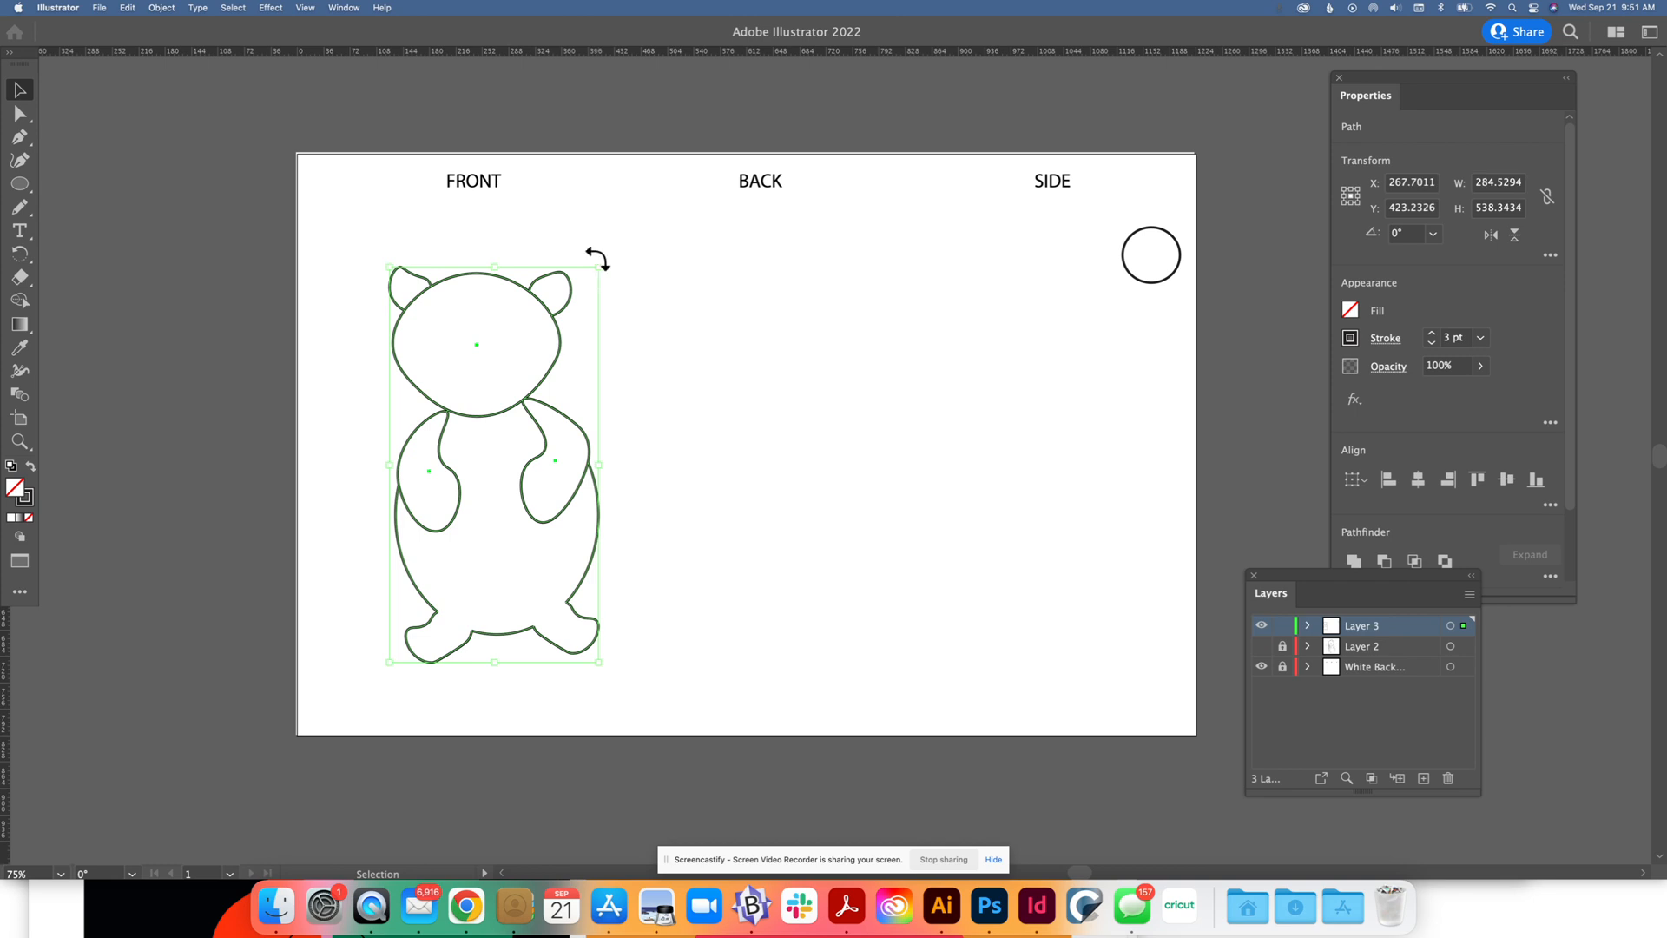
{"action": "mouse_move", "coordinate": [597, 261]}
{"action": "left_mouse_down"}
{"action": "mouse_move", "coordinate": [608, 279]}
{"action": "mouse_move", "coordinate": [604, 262]}
{"action": "left_mouse_up"}
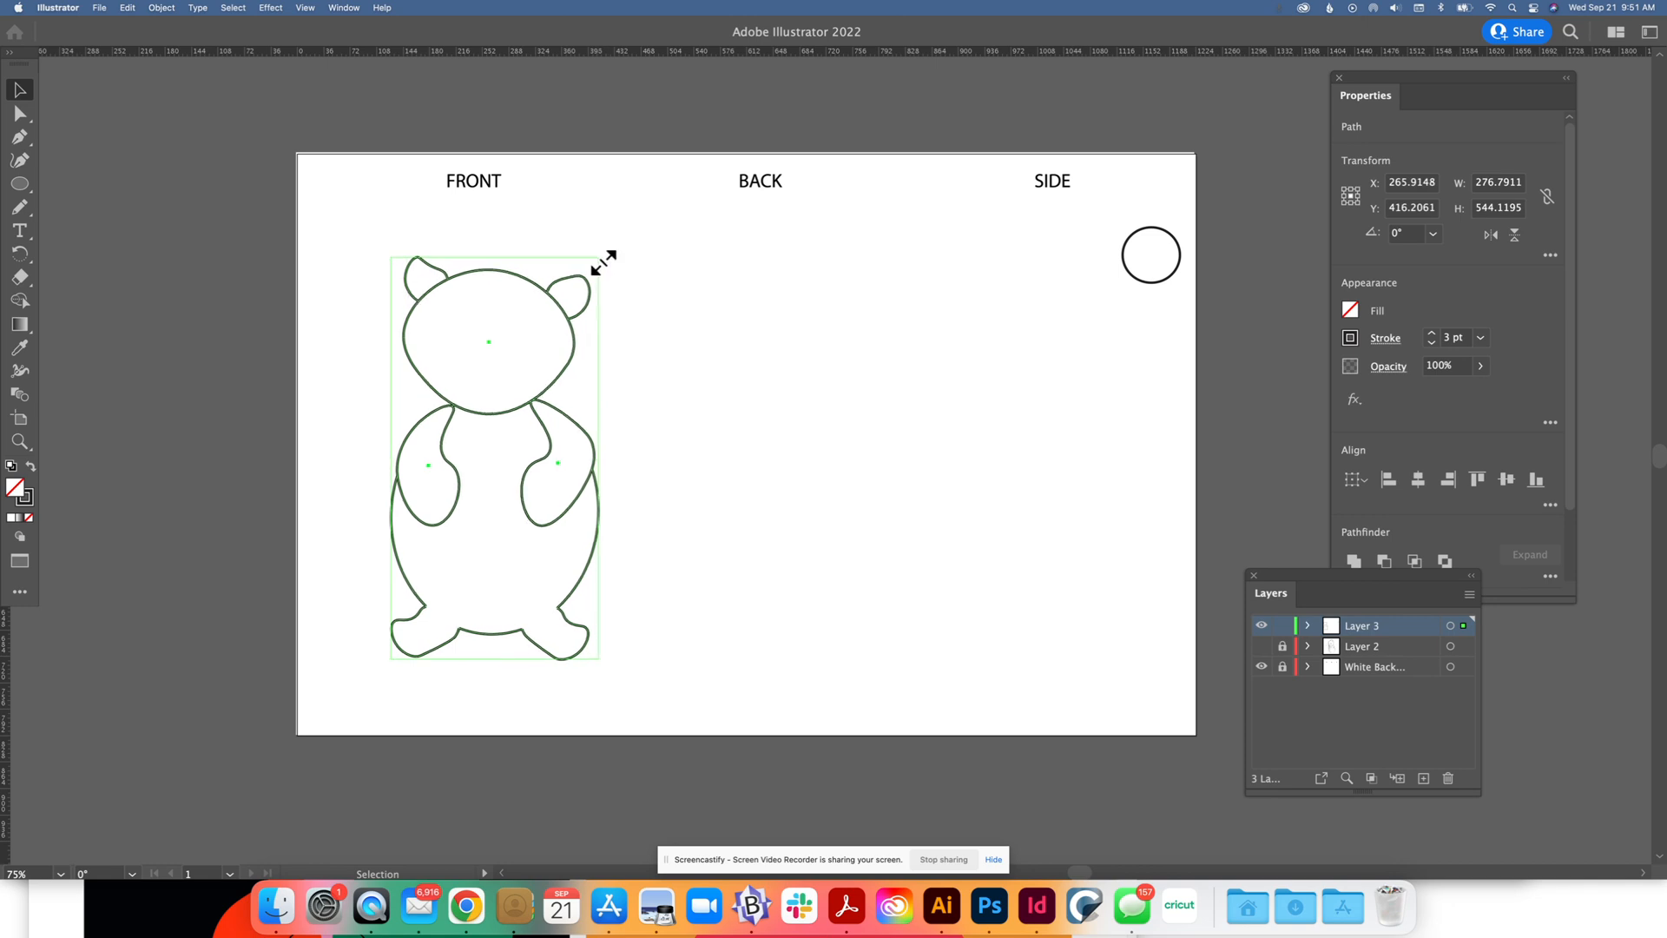
{"action": "left_click", "coordinate": [628, 229]}
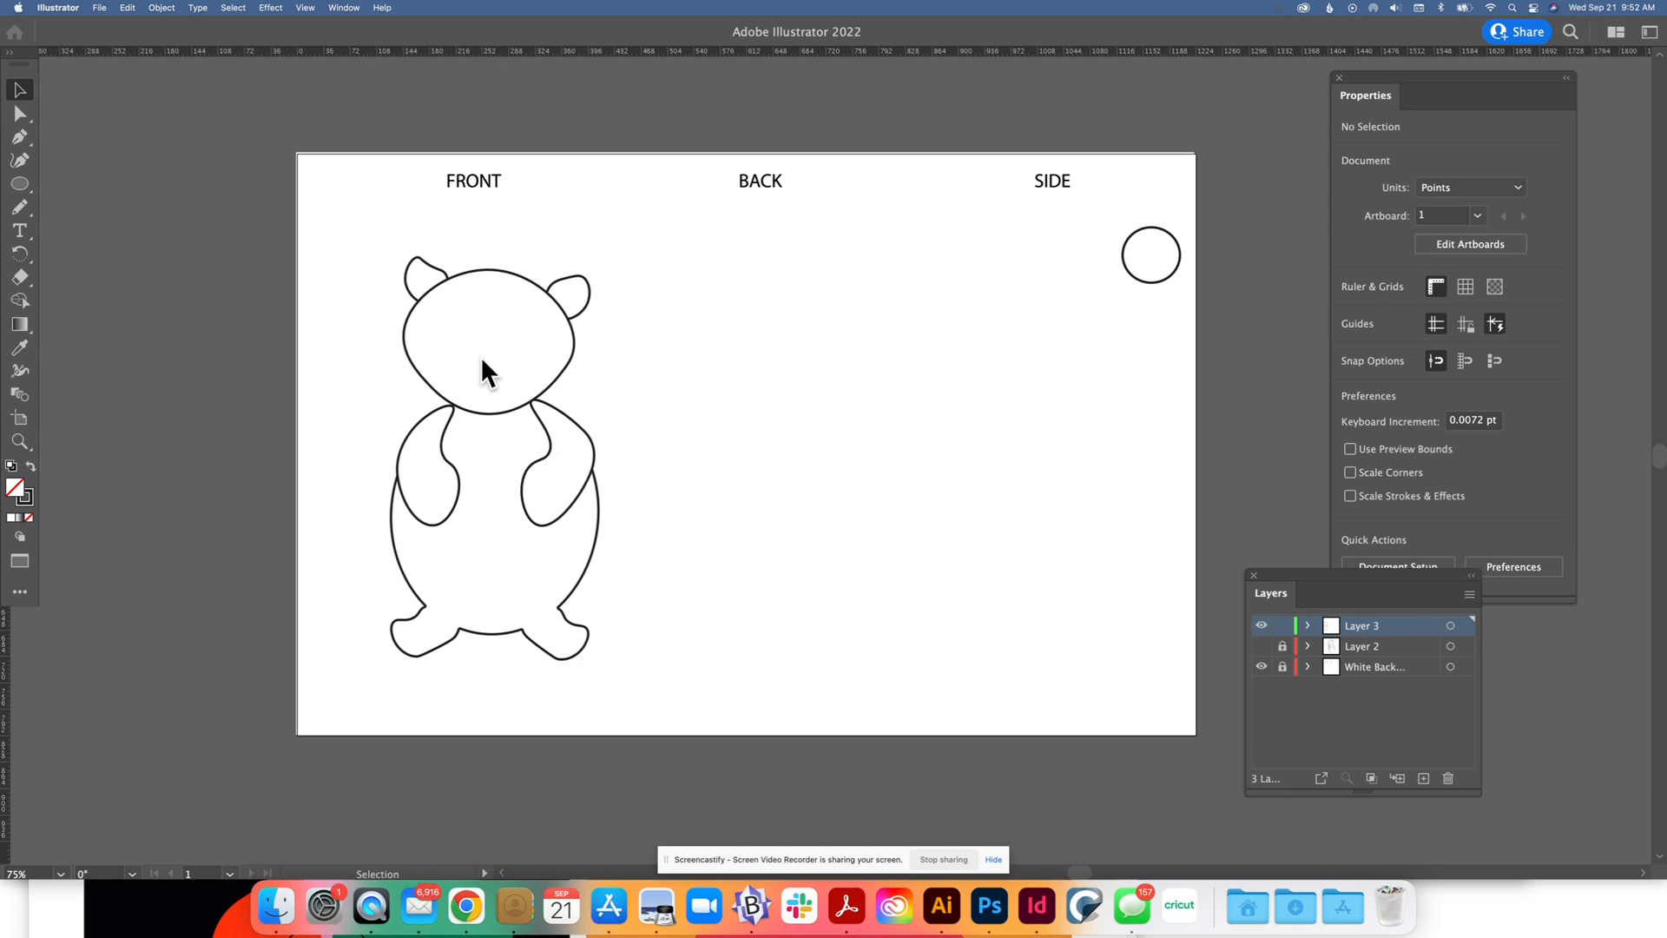
{"action": "left_click", "coordinate": [524, 404]}
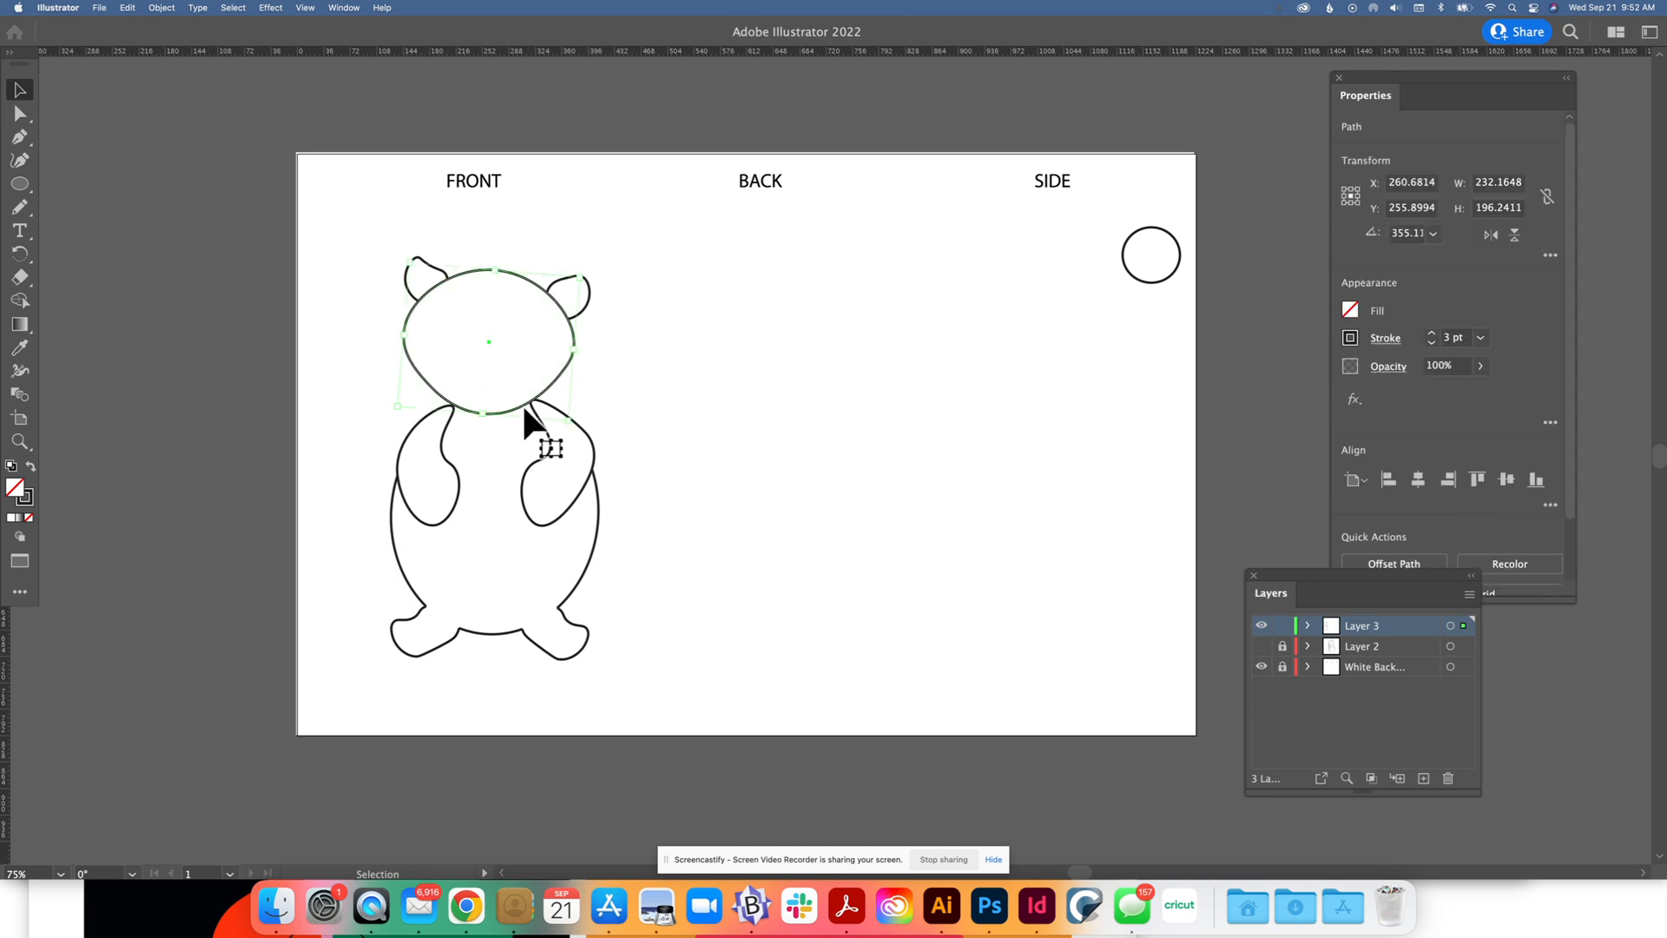
{"action": "left_click", "coordinate": [219, 331]}
Group all the front figure's outlines and paste a copy of the group
{"action": "left_click_drag", "start_coordinate": [382, 230], "coordinate": [632, 707]}
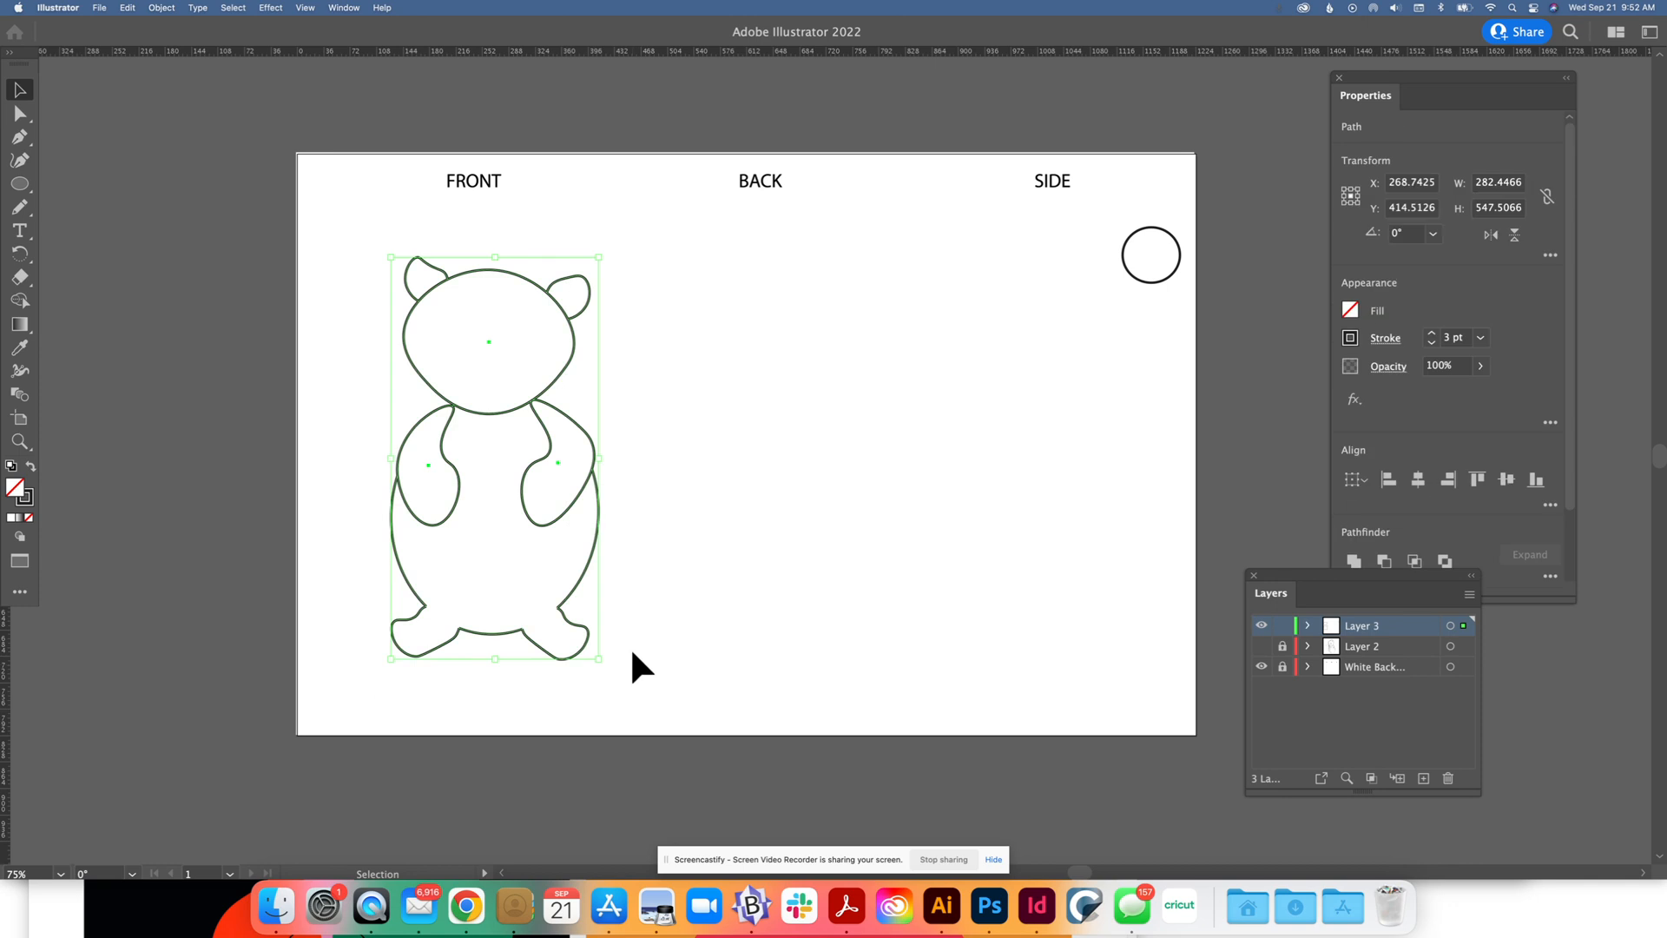
{"action": "key", "text": "v"}
{"action": "key", "text": "super+c"}
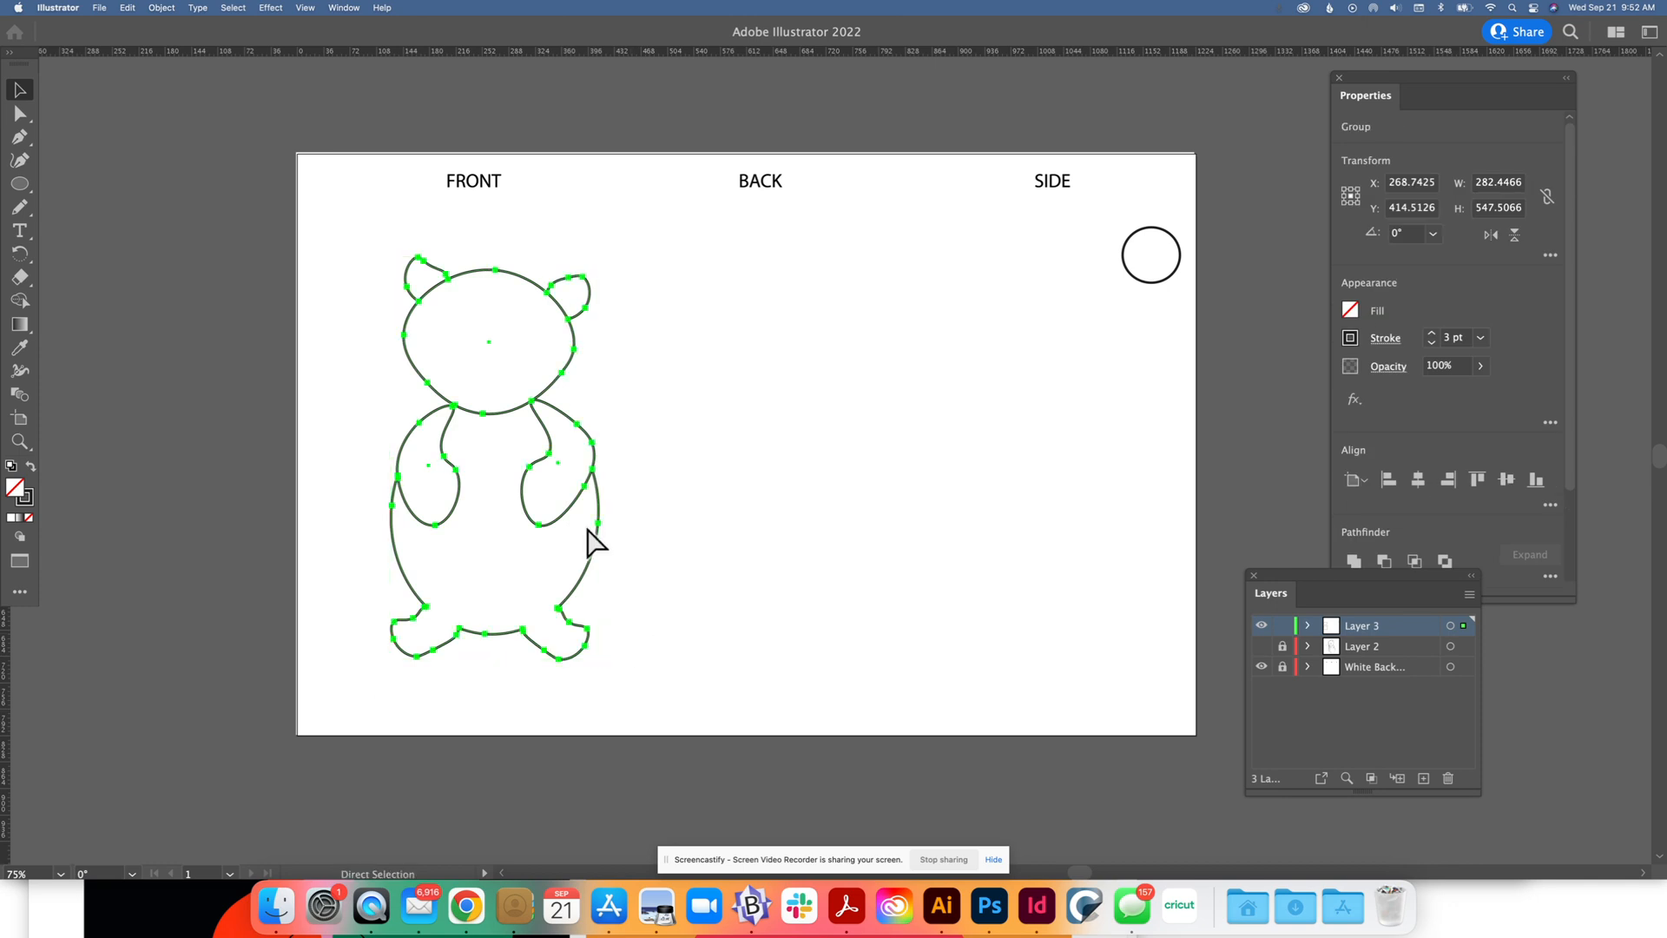
{"action": "key", "text": "super+v"}
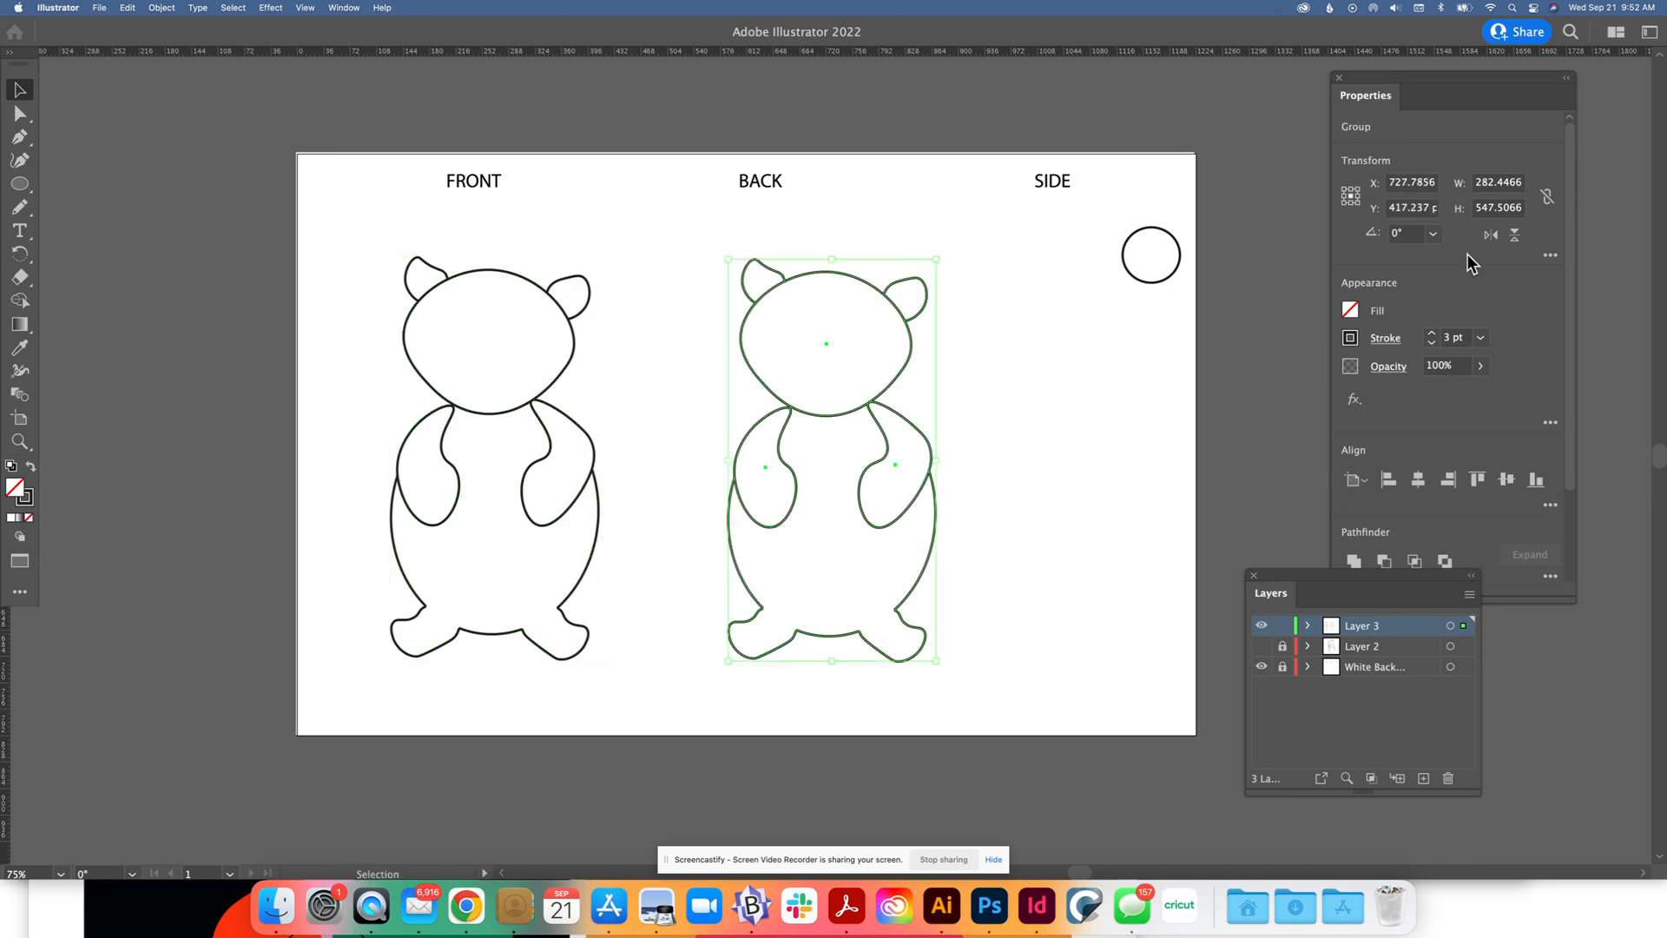
Flip the pasted figure horizontally and move it closer to the front view, beneath the BACK label
{"action": "left_click", "coordinate": [1490, 236]}
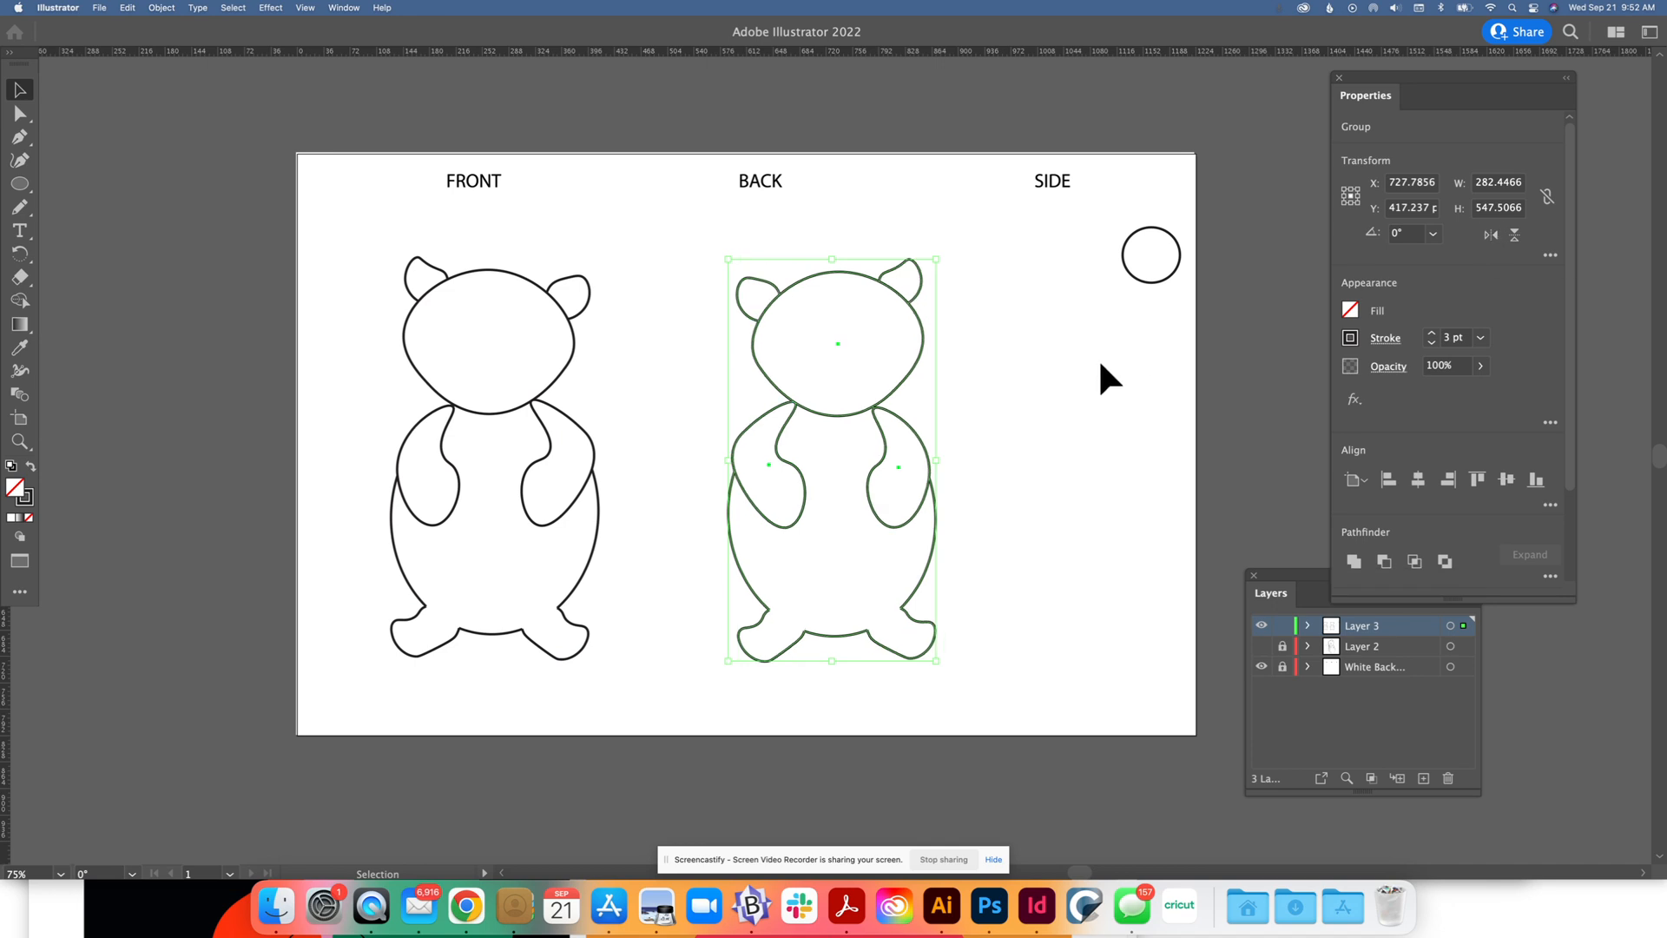
{"action": "left_click", "coordinate": [1097, 360]}
{"action": "left_click_drag", "start_coordinate": [919, 357], "coordinate": [828, 341]}
{"action": "left_click", "coordinate": [846, 346]}
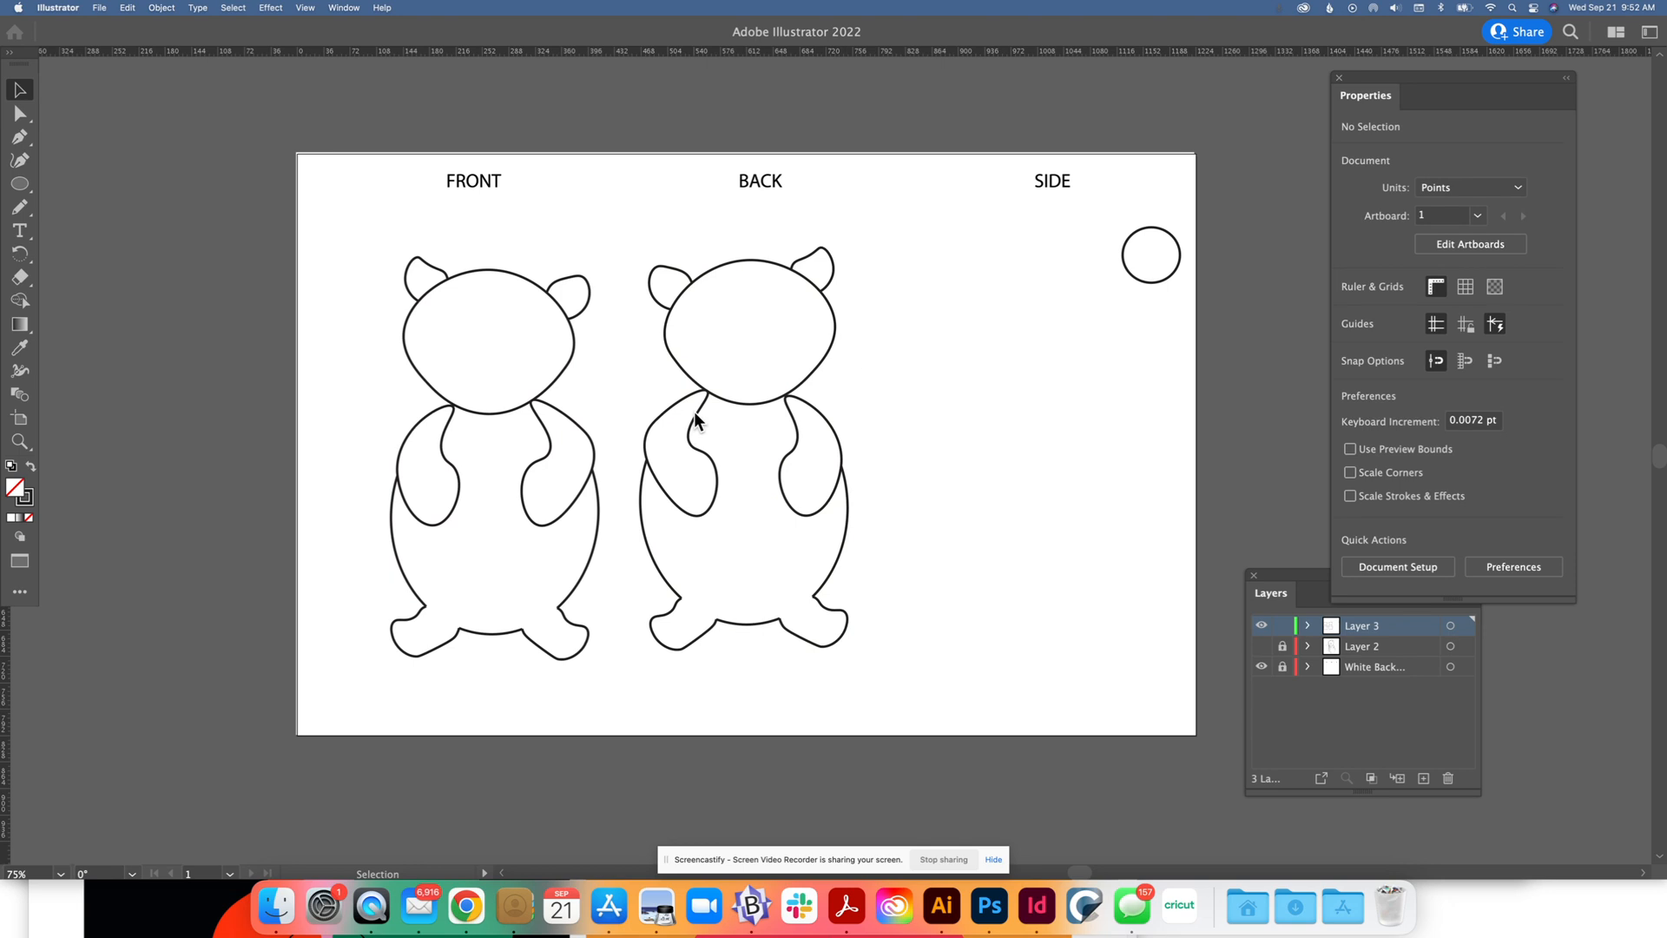
Draw an ellipse over the back figure's body and fit it to the torso, about 278 pt wide, with its upper edge overlapping the head
{"action": "left_click", "coordinate": [20, 183]}
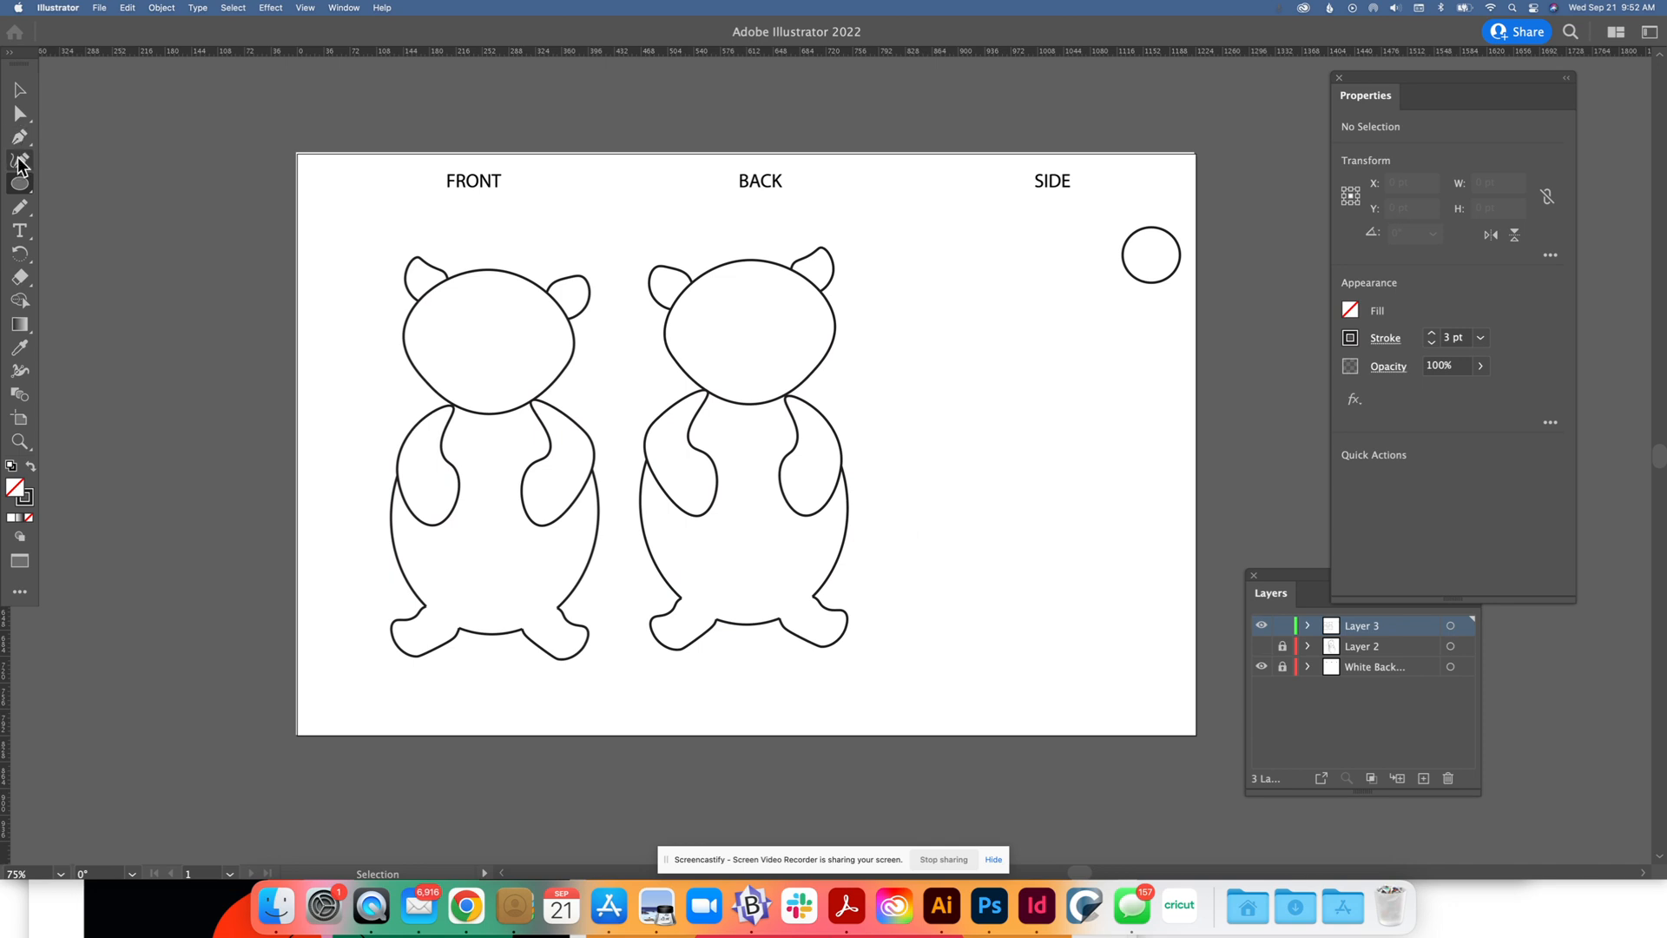
{"action": "left_click", "coordinate": [19, 184]}
{"action": "left_click_drag", "start_coordinate": [659, 379], "coordinate": [849, 596]}
{"action": "left_click", "coordinate": [20, 90]}
{"action": "left_click", "coordinate": [839, 427]}
{"action": "left_click_drag", "start_coordinate": [811, 402], "coordinate": [793, 406]}
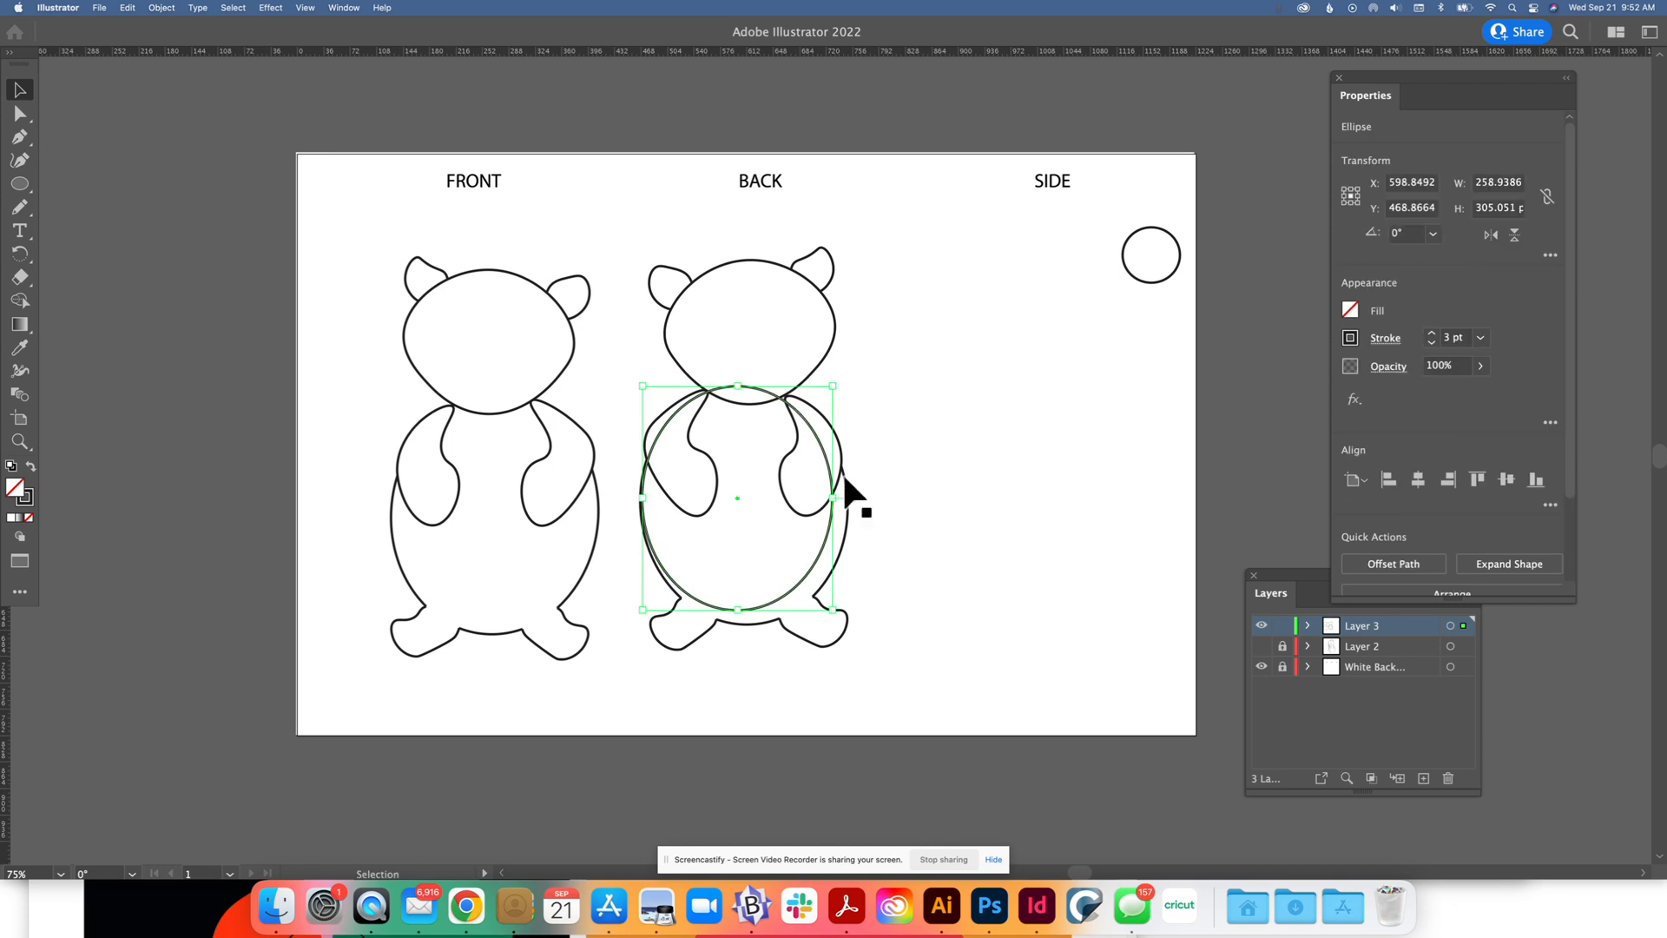
{"action": "left_click_drag", "start_coordinate": [833, 498], "coordinate": [849, 496]}
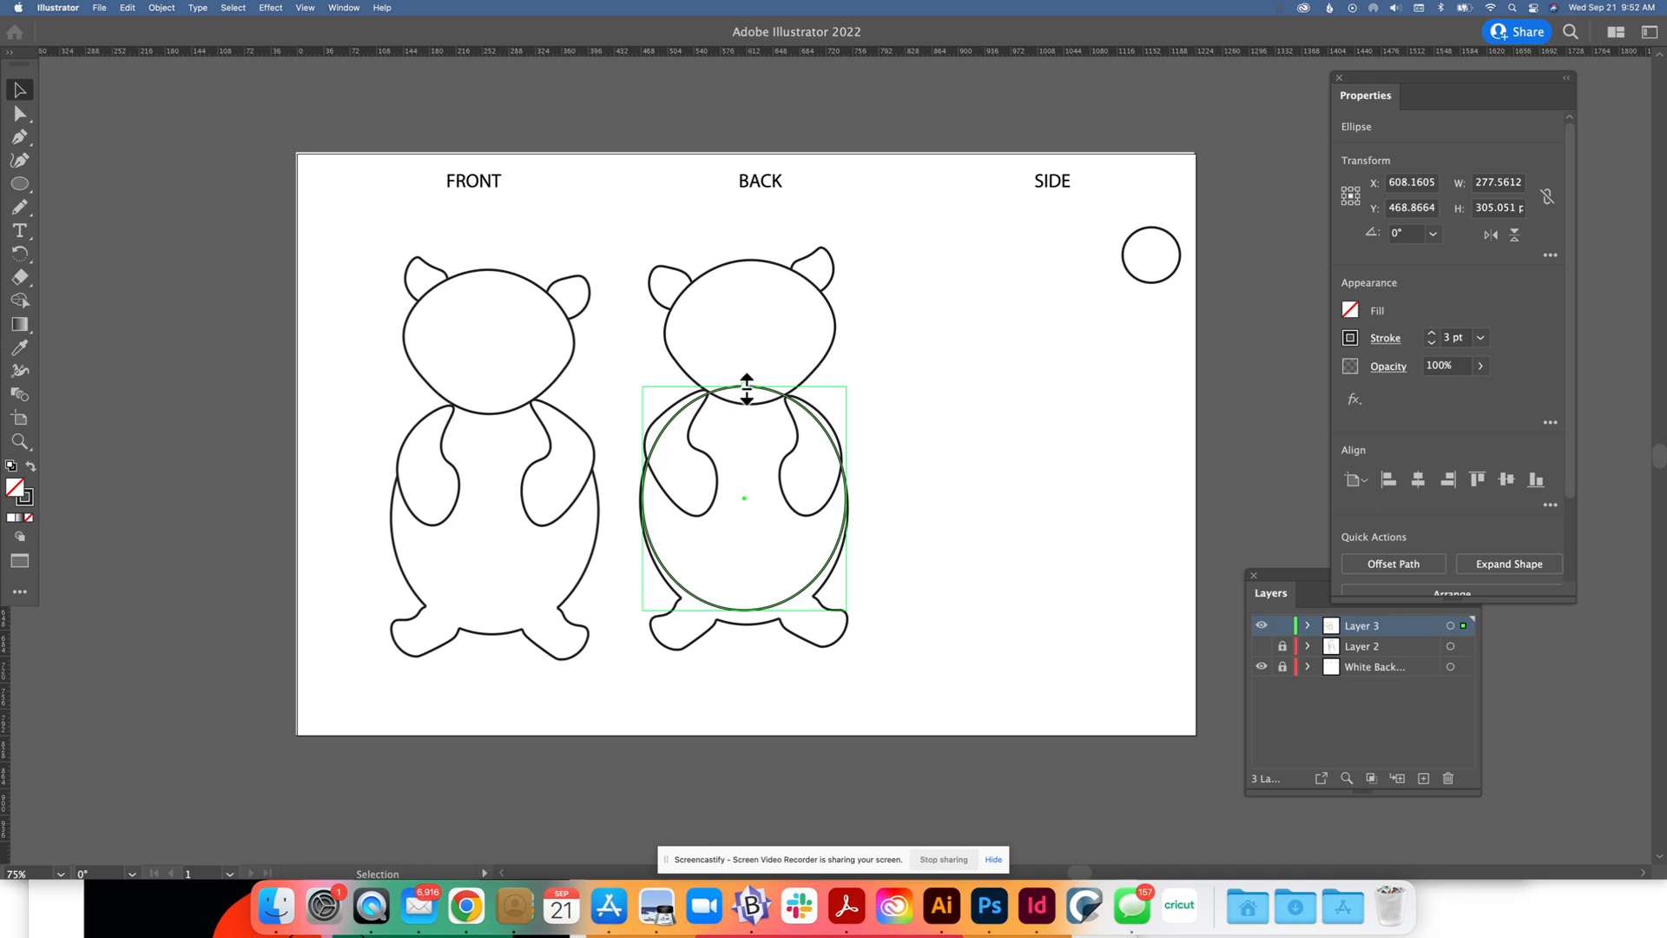
{"action": "left_click_drag", "start_coordinate": [746, 387], "coordinate": [747, 382]}
{"action": "left_click", "coordinate": [929, 394]}
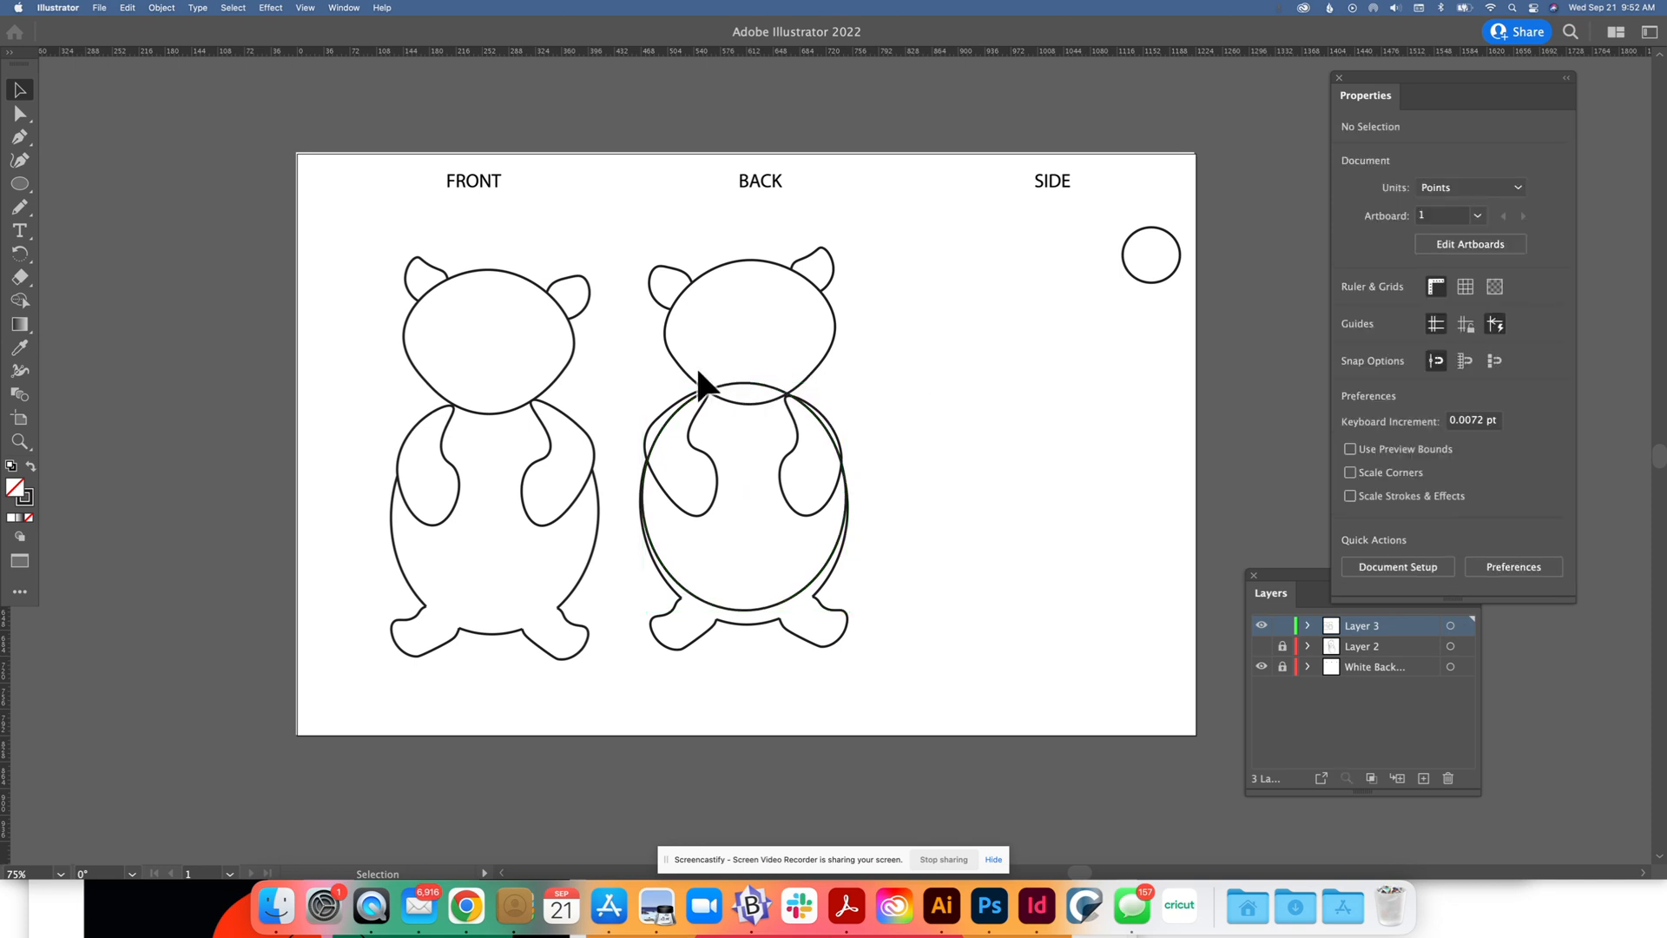
Remove the head overlap, both arms and the leftover slivers from the back figure with Shape Builder, leaving a plain body outline
{"action": "left_click_drag", "start_coordinate": [637, 357], "coordinate": [920, 610]}
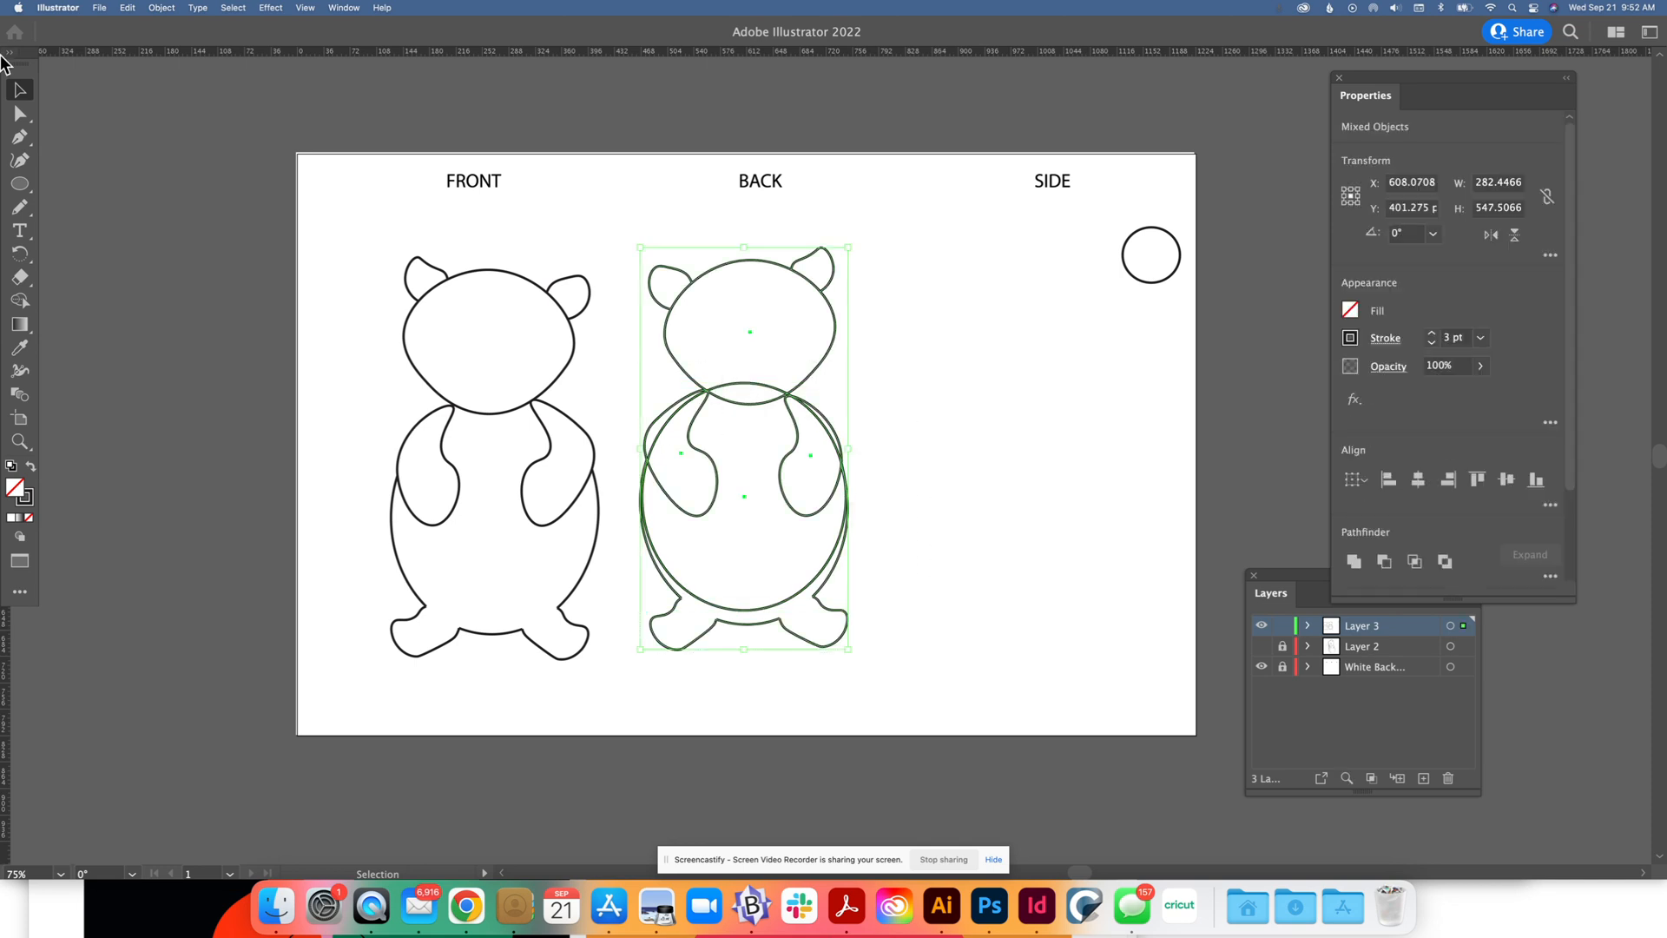
{"action": "left_click", "coordinate": [20, 300]}
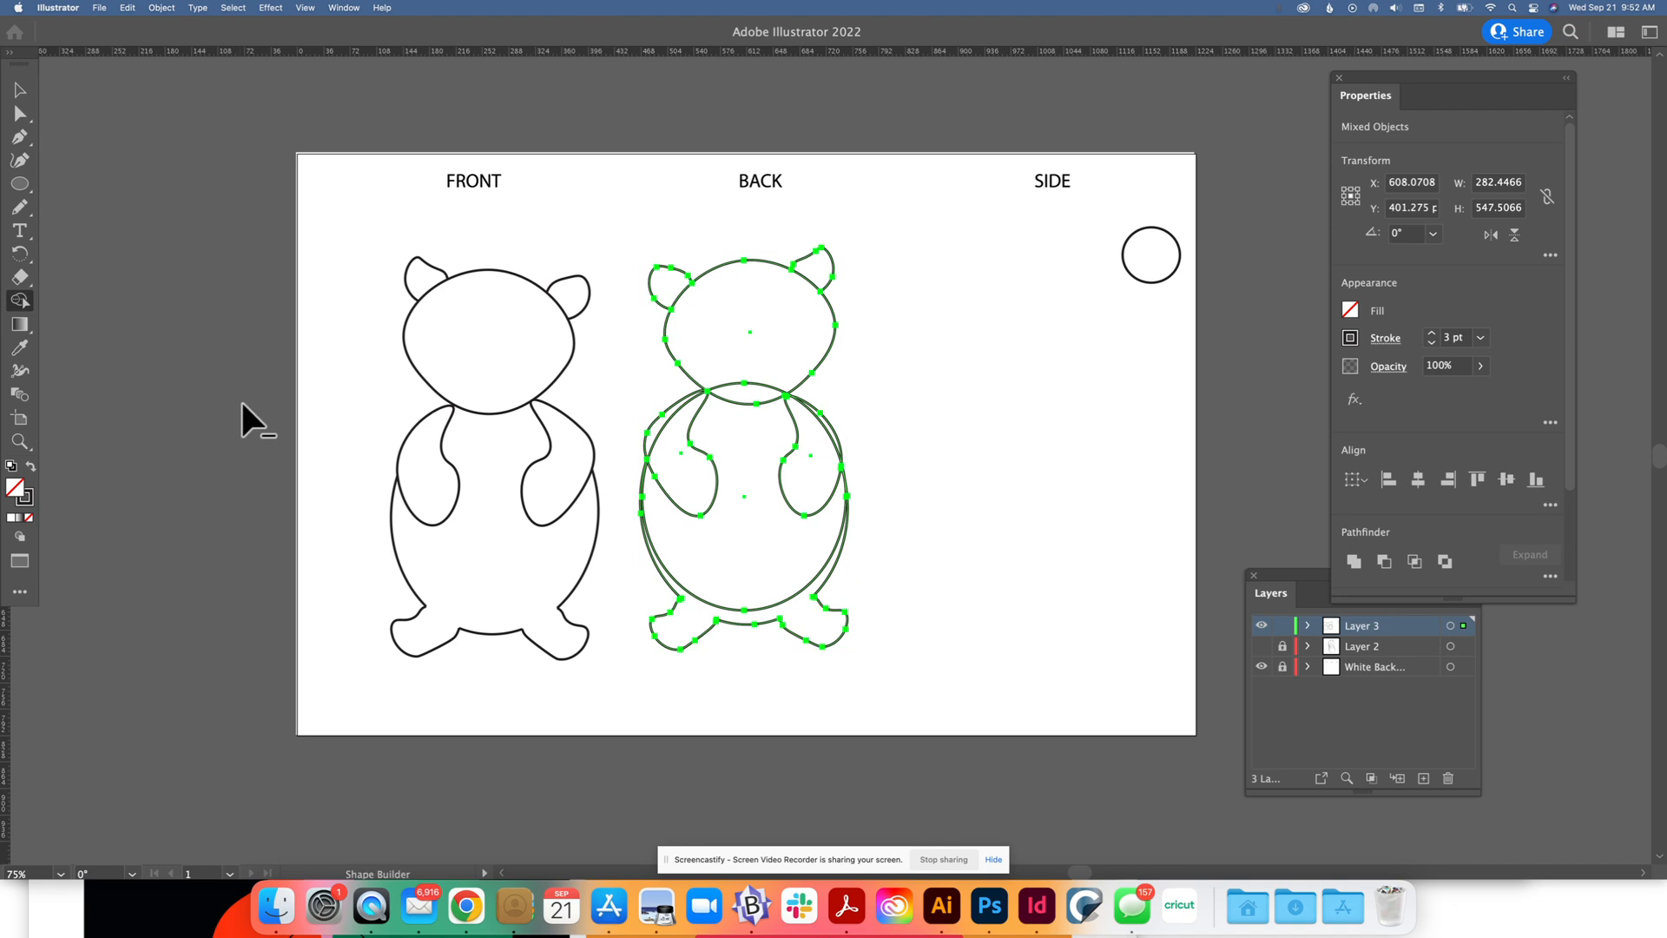
{"action": "left_click", "coordinate": [748, 382], "text": "alt"}
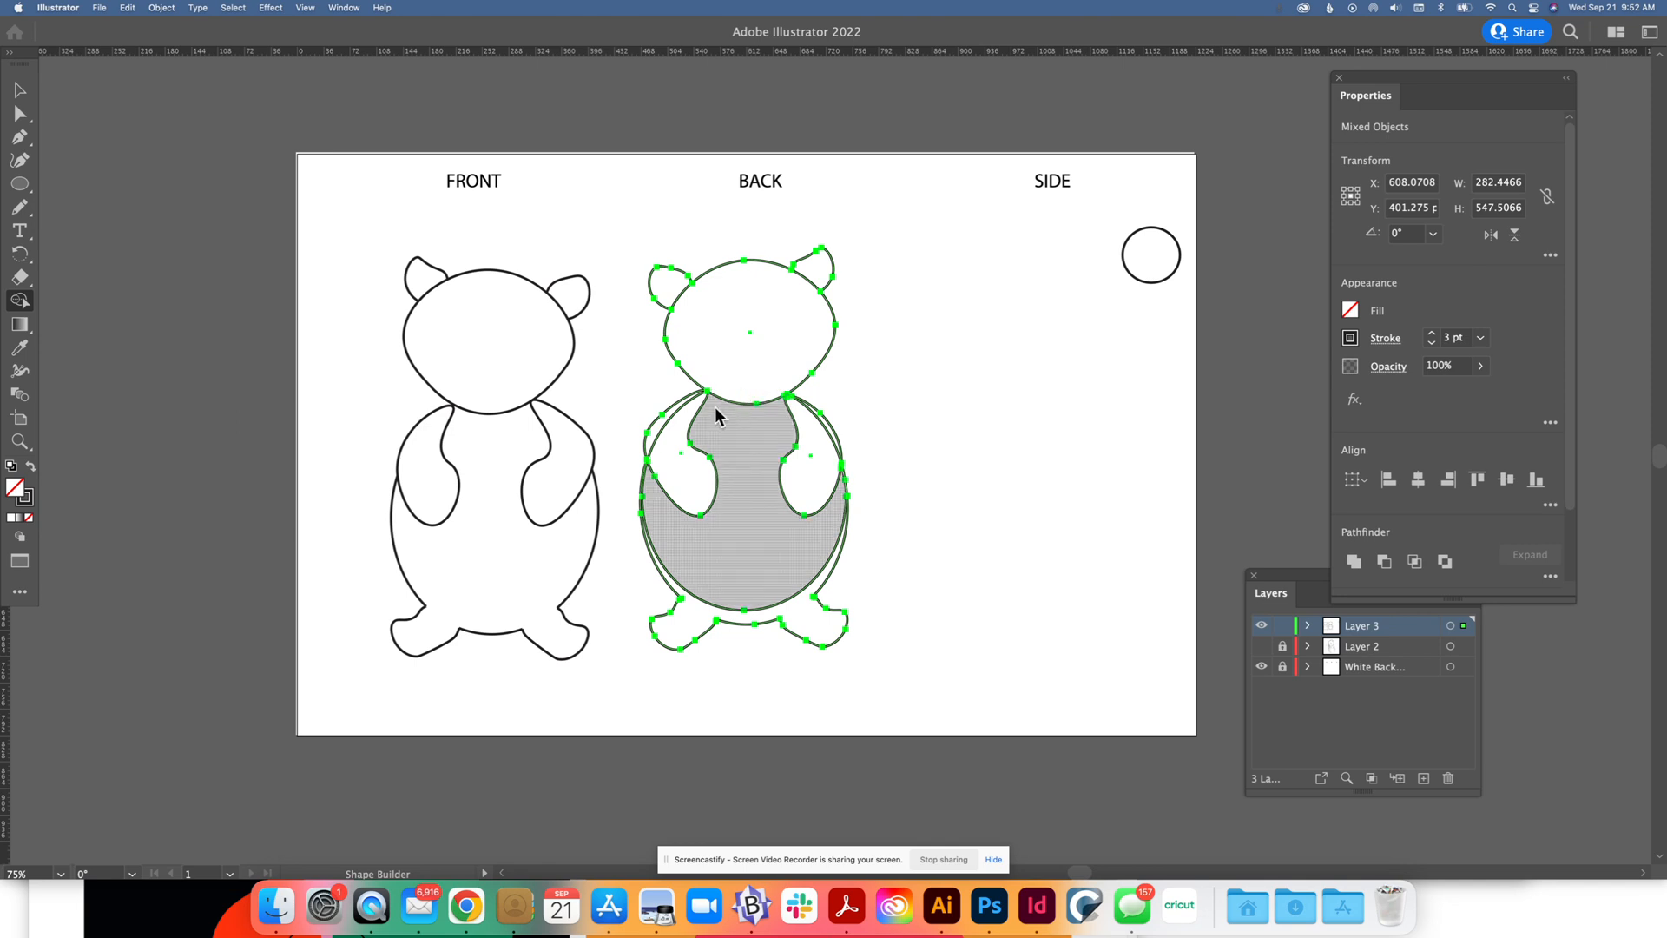
{"action": "left_click", "coordinate": [652, 437], "text": "alt"}
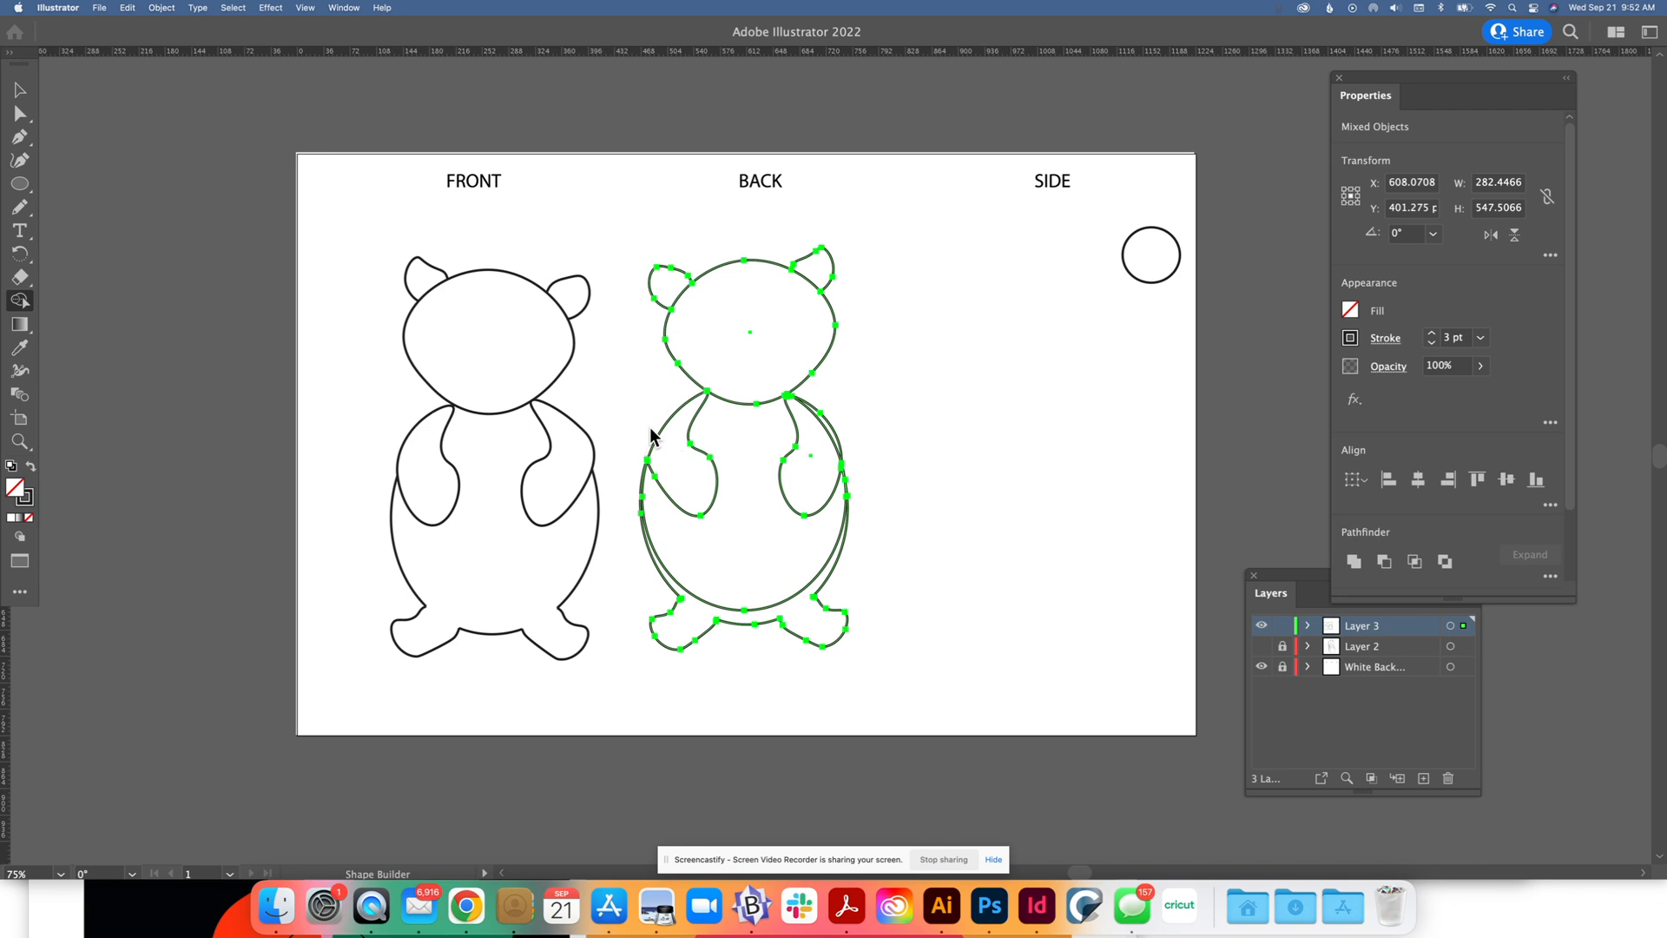
{"action": "left_click", "coordinate": [701, 455], "text": "alt"}
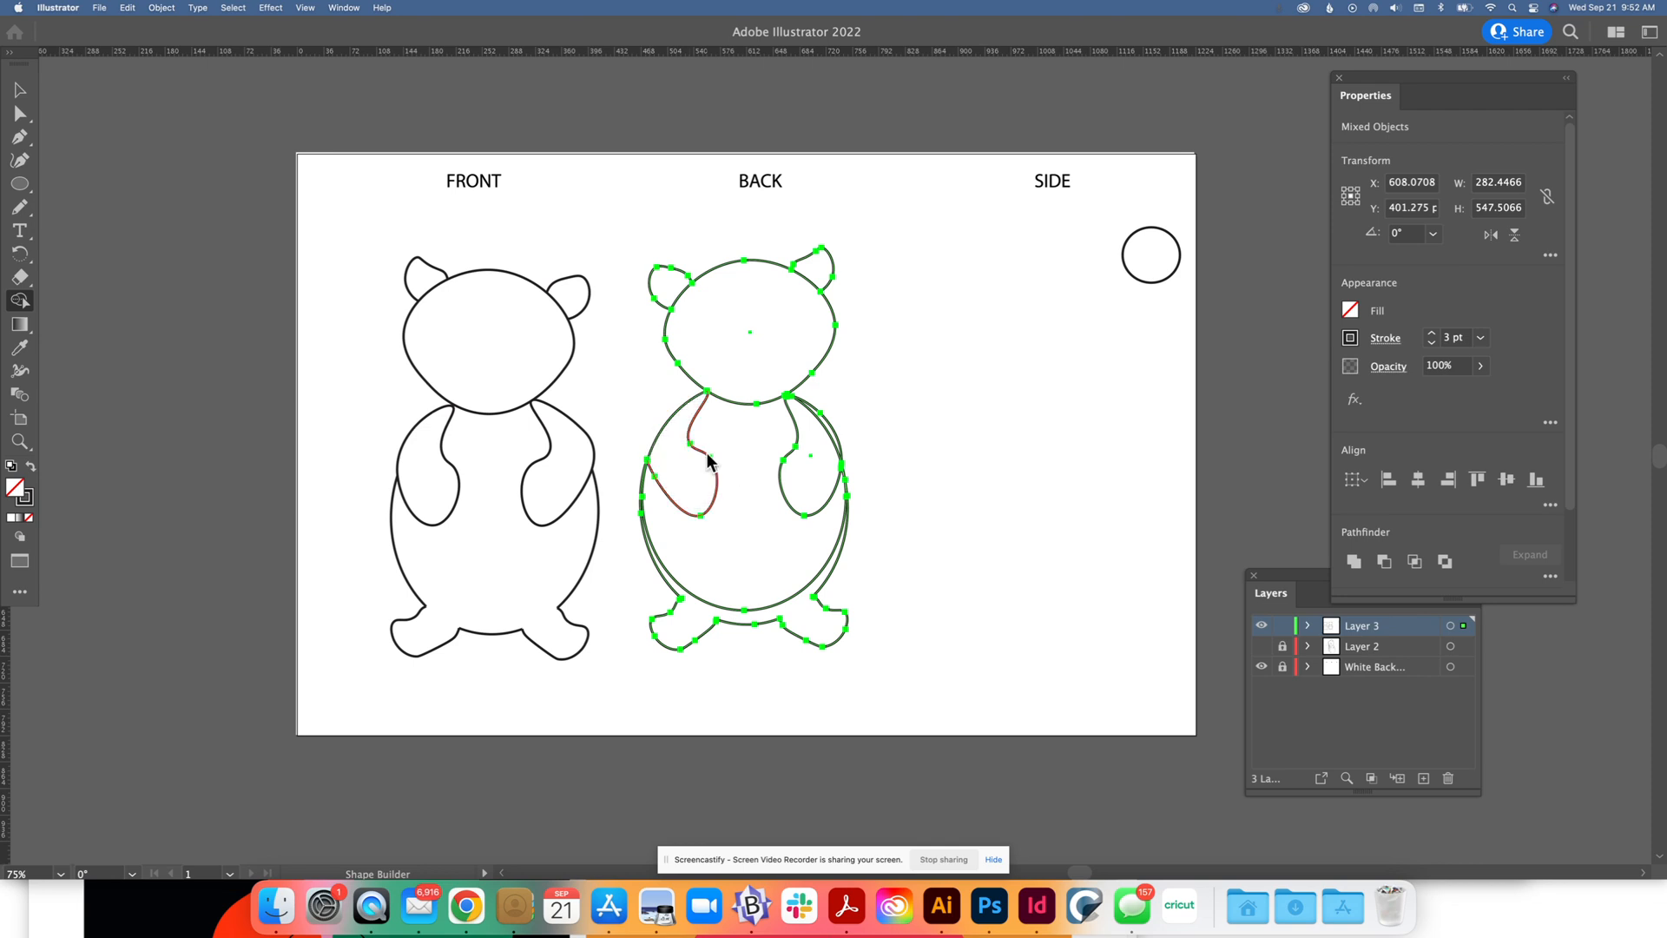
{"action": "left_click", "coordinate": [781, 461], "text": "alt"}
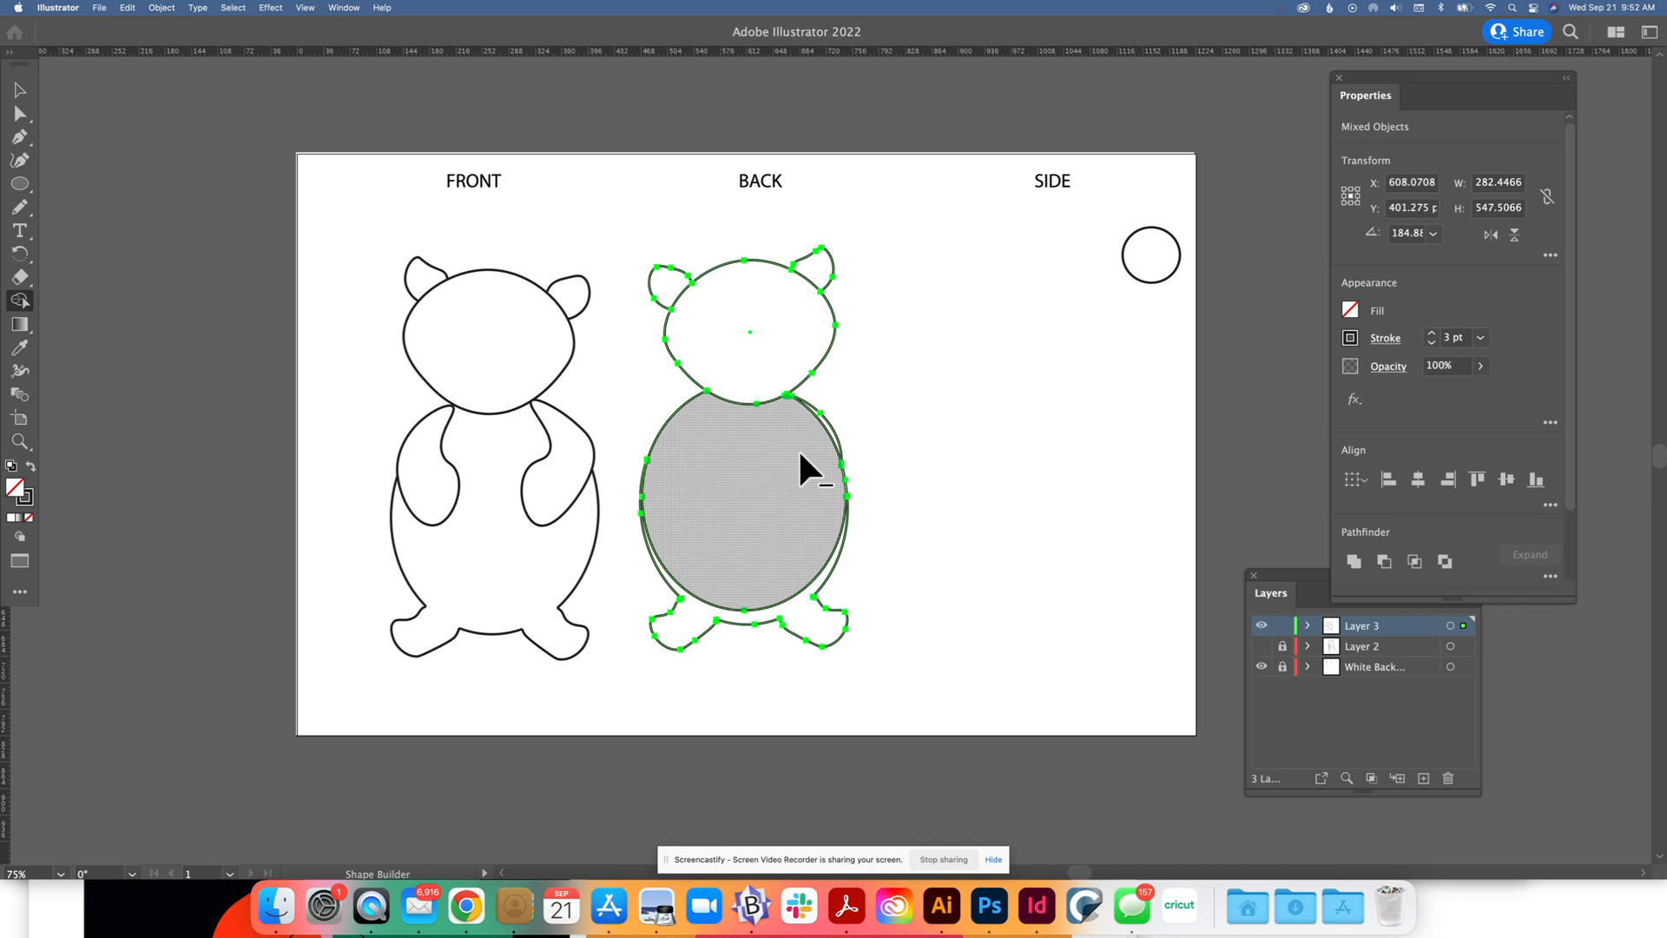
{"action": "left_click", "coordinate": [831, 436], "text": "alt"}
{"action": "left_click", "coordinate": [824, 571], "text": "alt"}
{"action": "left_click", "coordinate": [19, 90]}
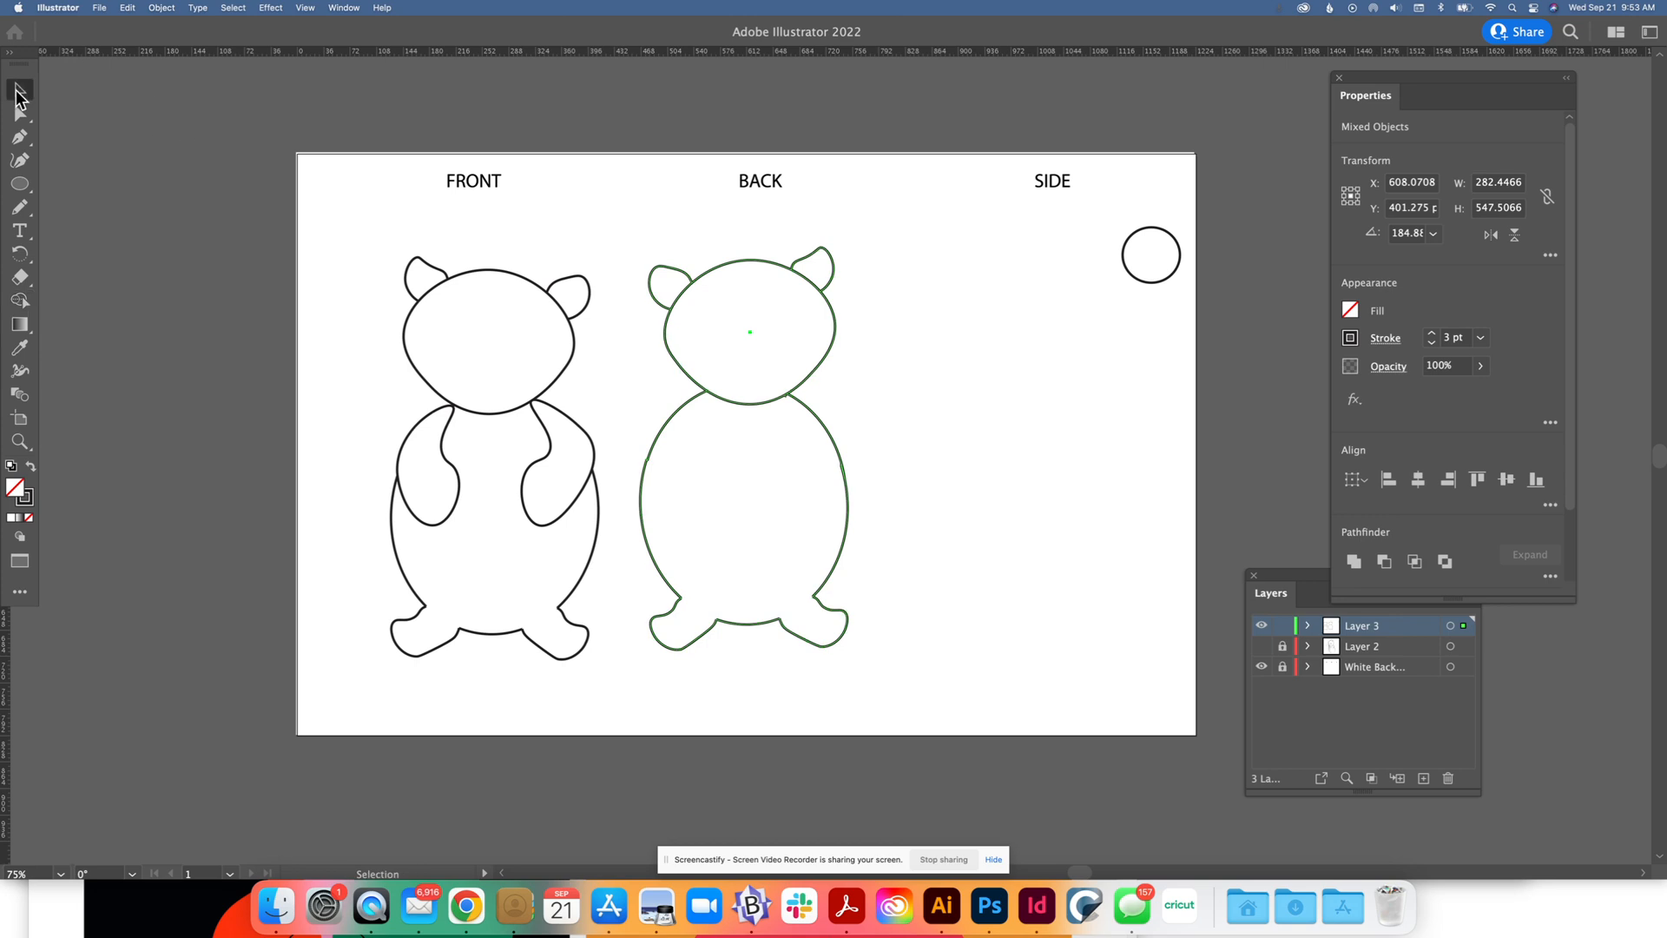
{"action": "left_click", "coordinate": [1056, 383]}
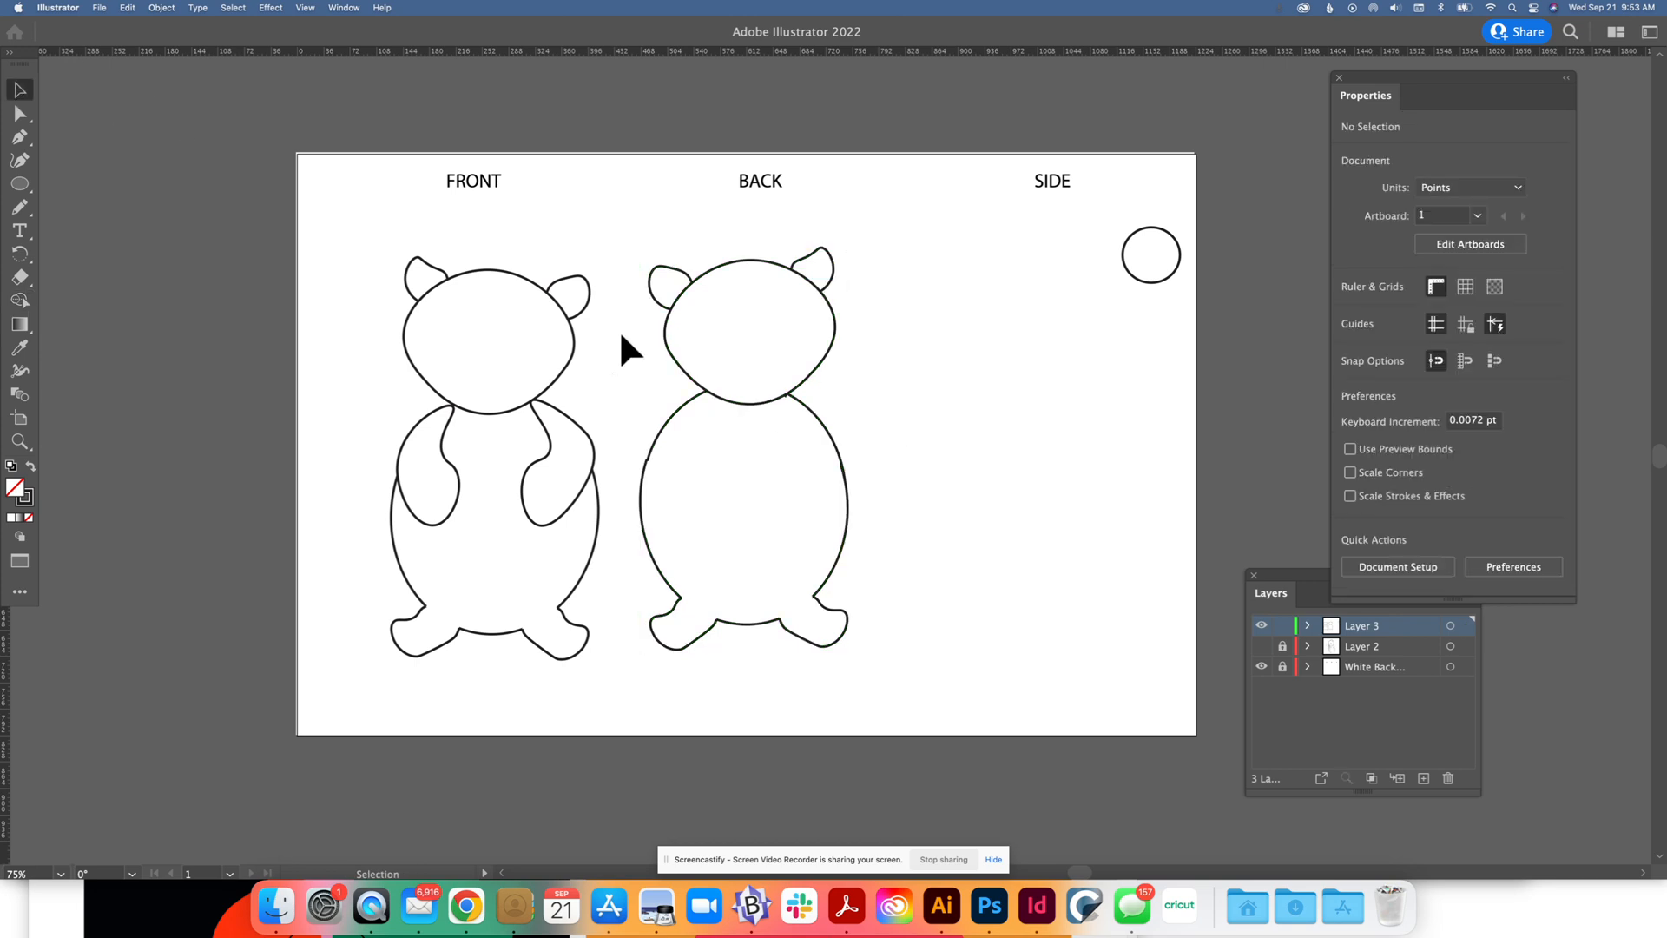
Draw an open V-shaped Pen path about 262 pt wide across the lower part of the back figure's head
{"action": "left_click", "coordinate": [19, 183]}
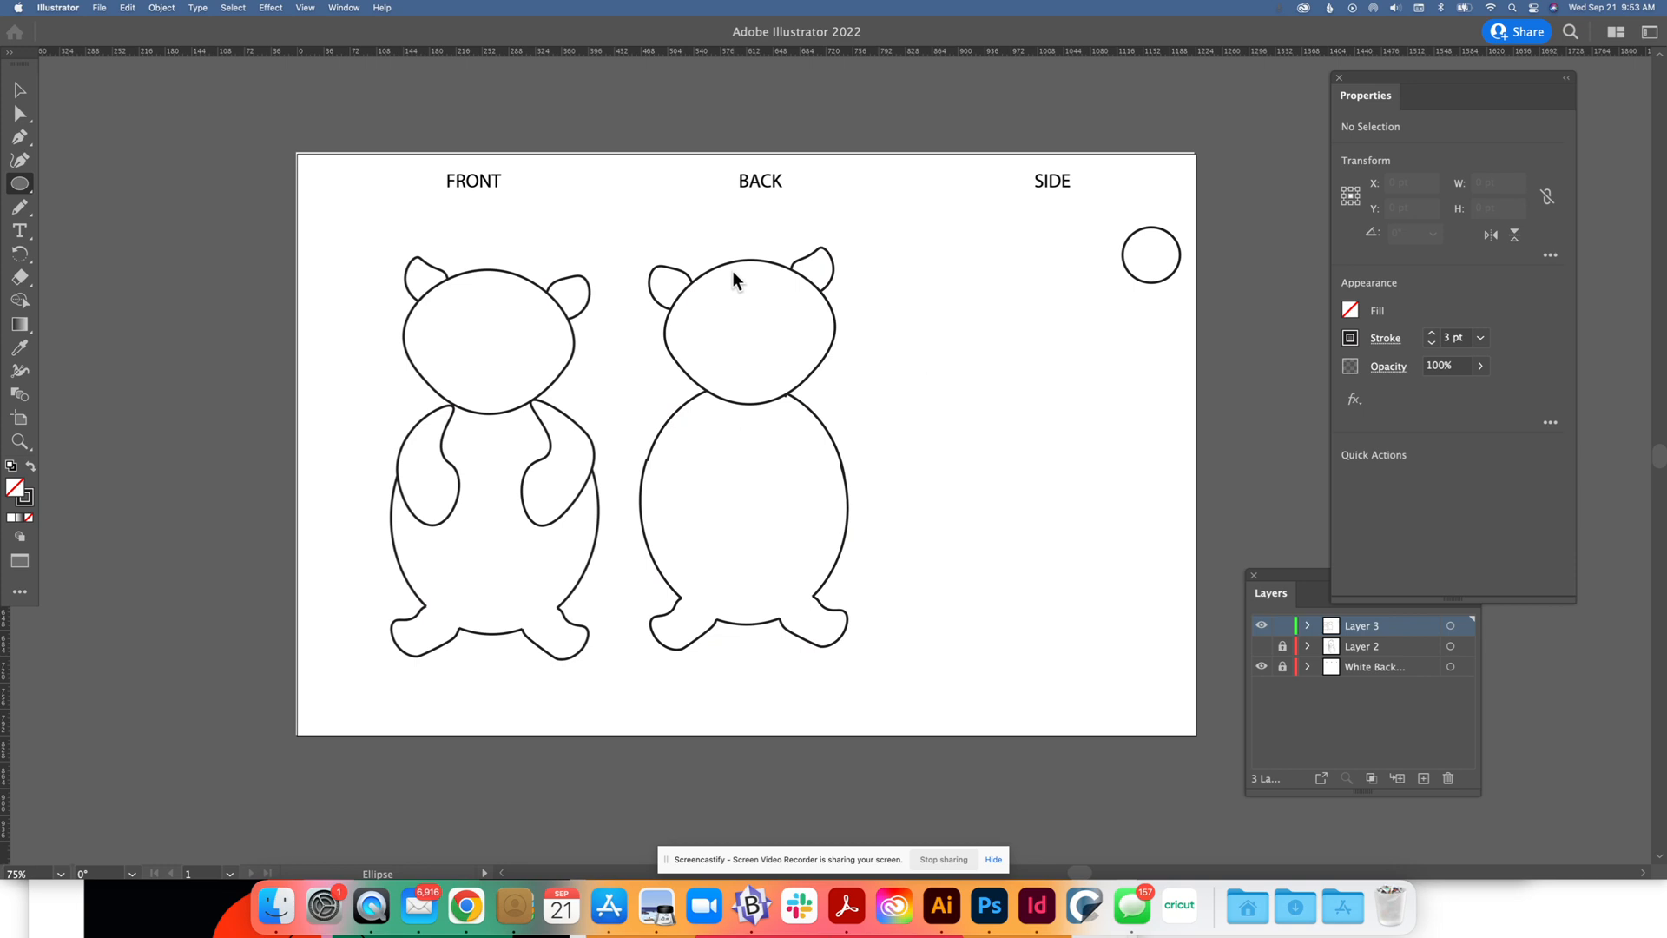
{"action": "left_click", "coordinate": [19, 136]}
{"action": "left_click", "coordinate": [647, 337]}
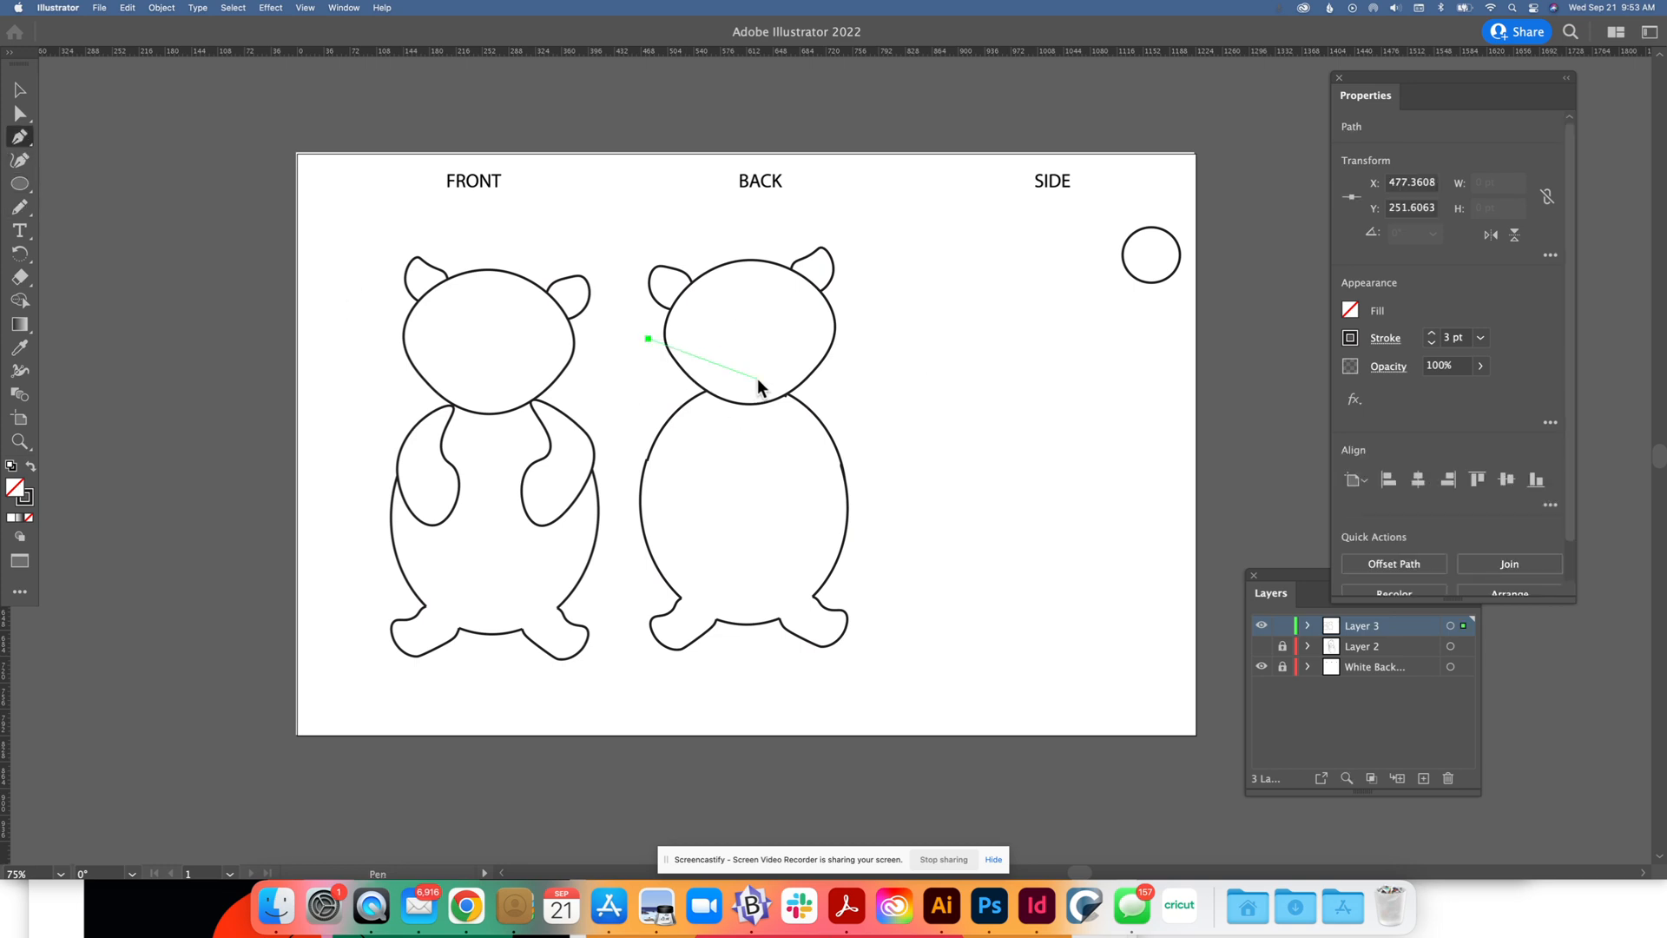
{"action": "left_click", "coordinate": [757, 378]}
{"action": "left_click", "coordinate": [841, 344]}
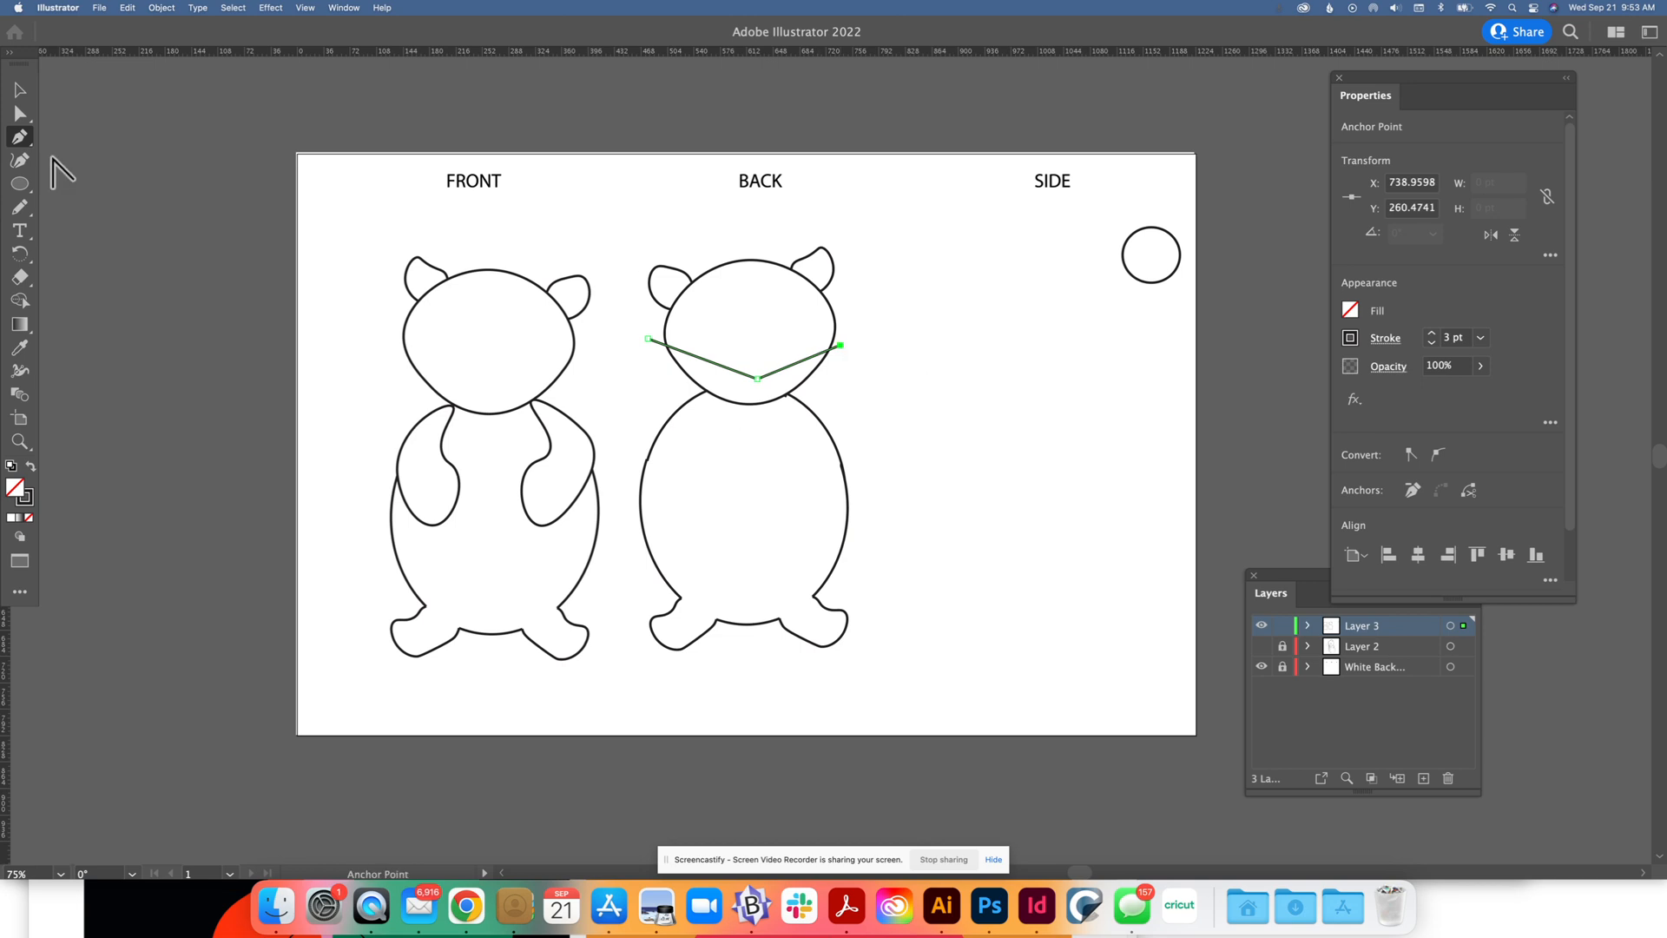
{"action": "left_click", "coordinate": [20, 90]}
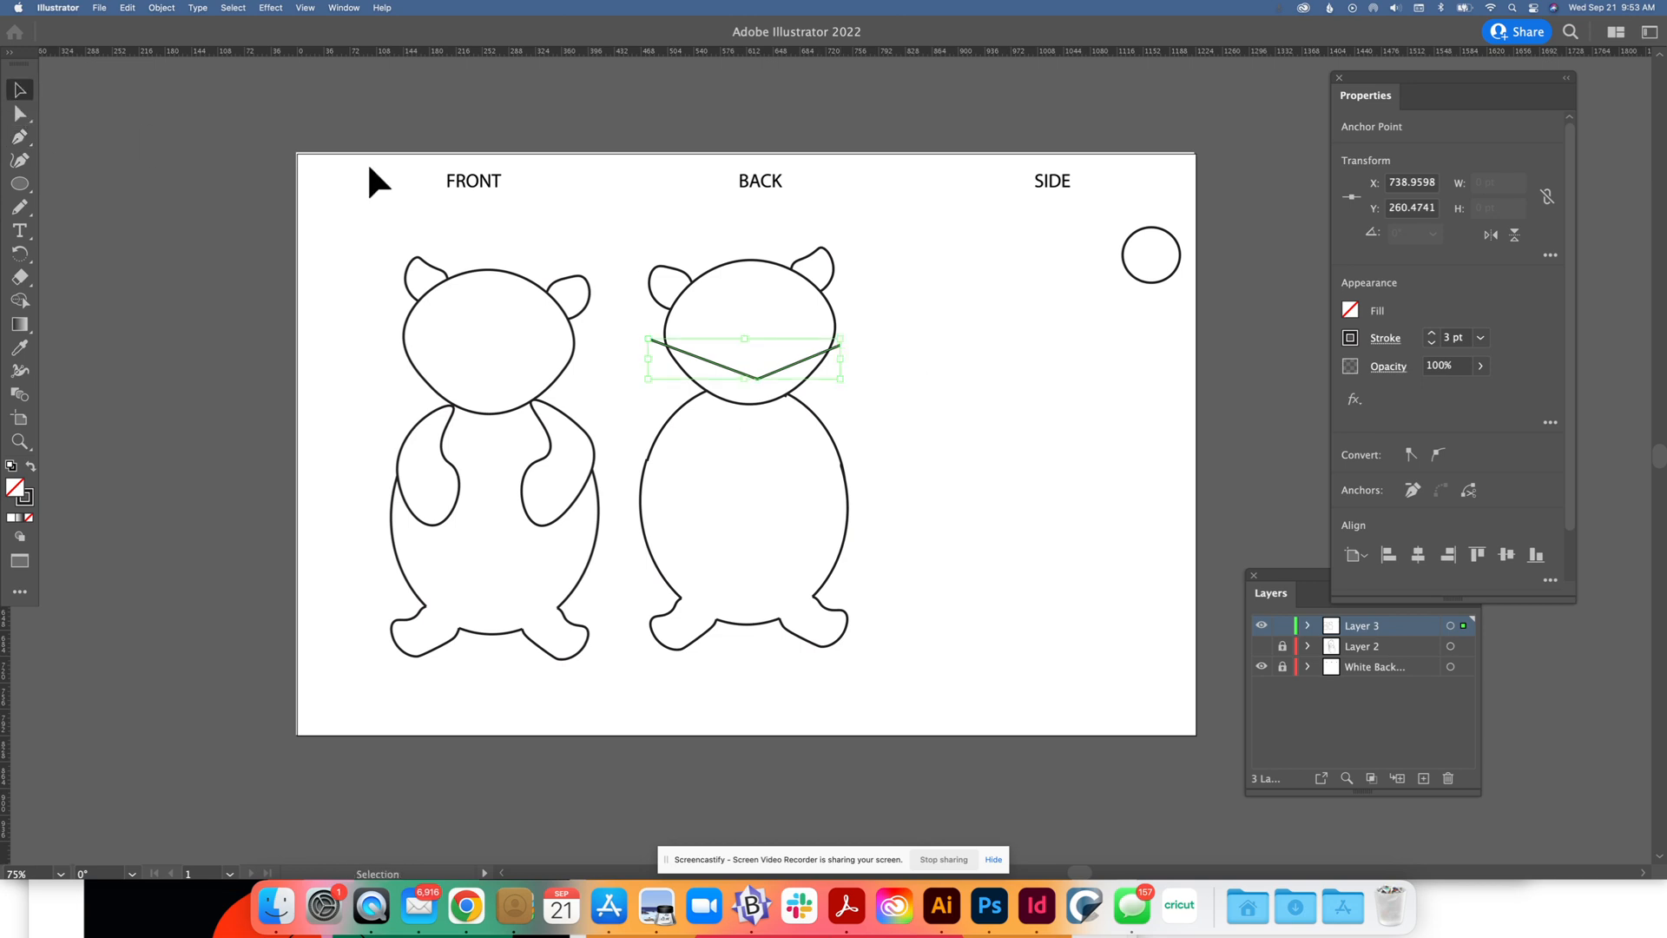
Trim the V-shaped path's ends that stick out beyond the back figure's head with Shape Builder
{"action": "left_click_drag", "start_coordinate": [649, 214], "coordinate": [889, 435]}
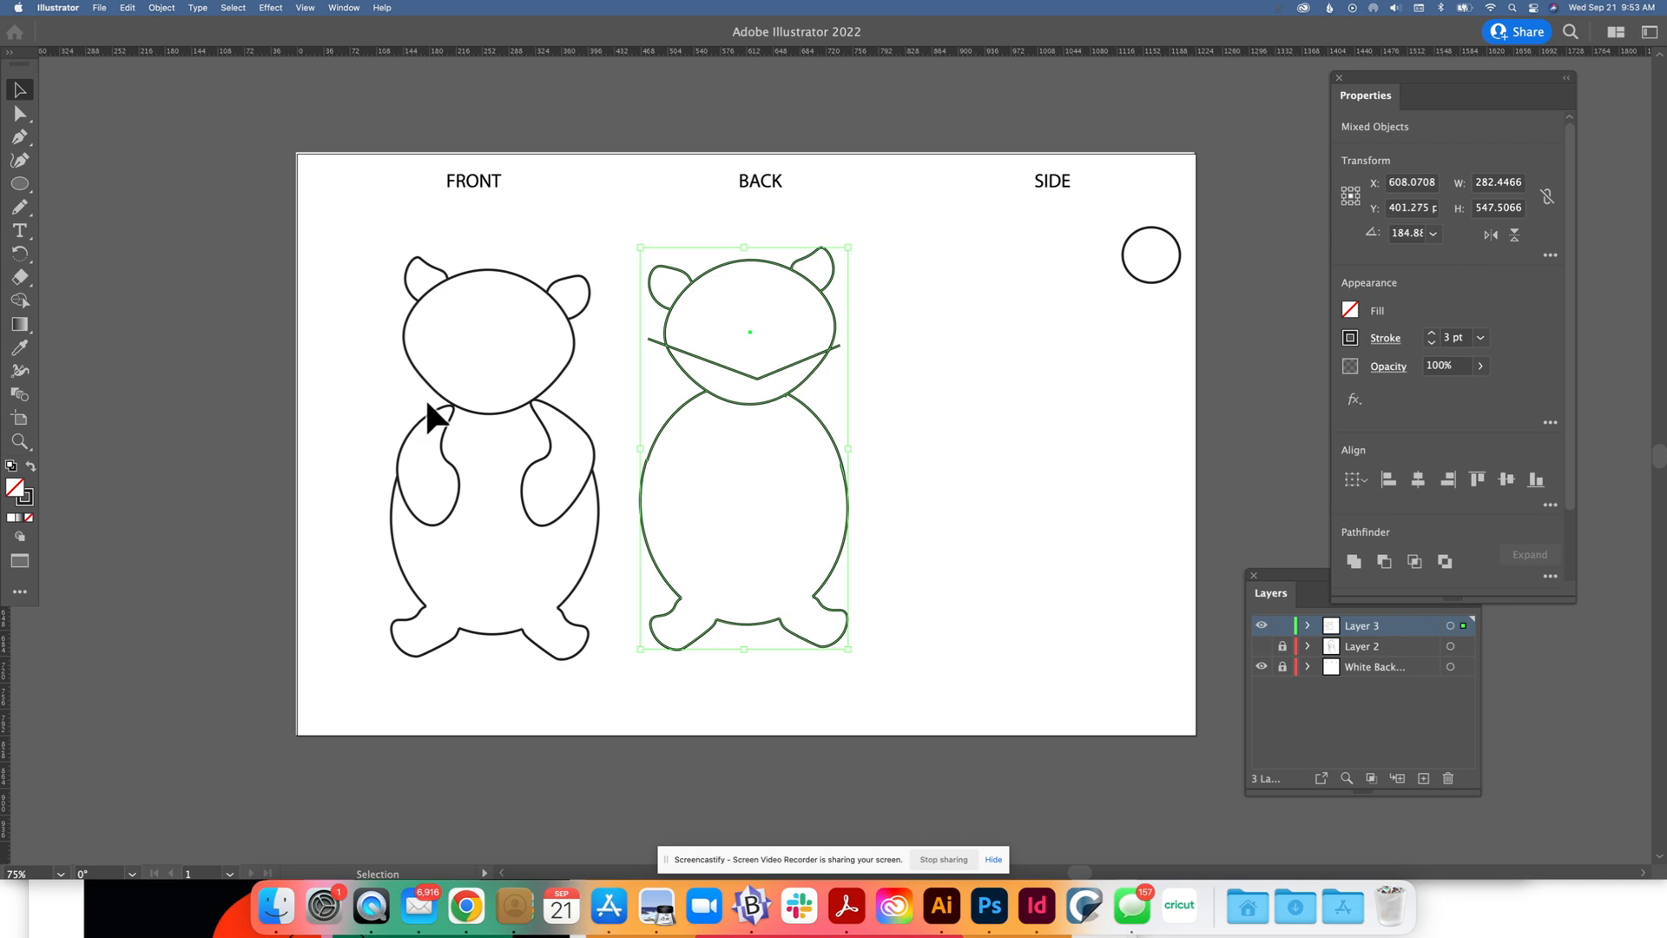
{"action": "left_click", "coordinate": [20, 300]}
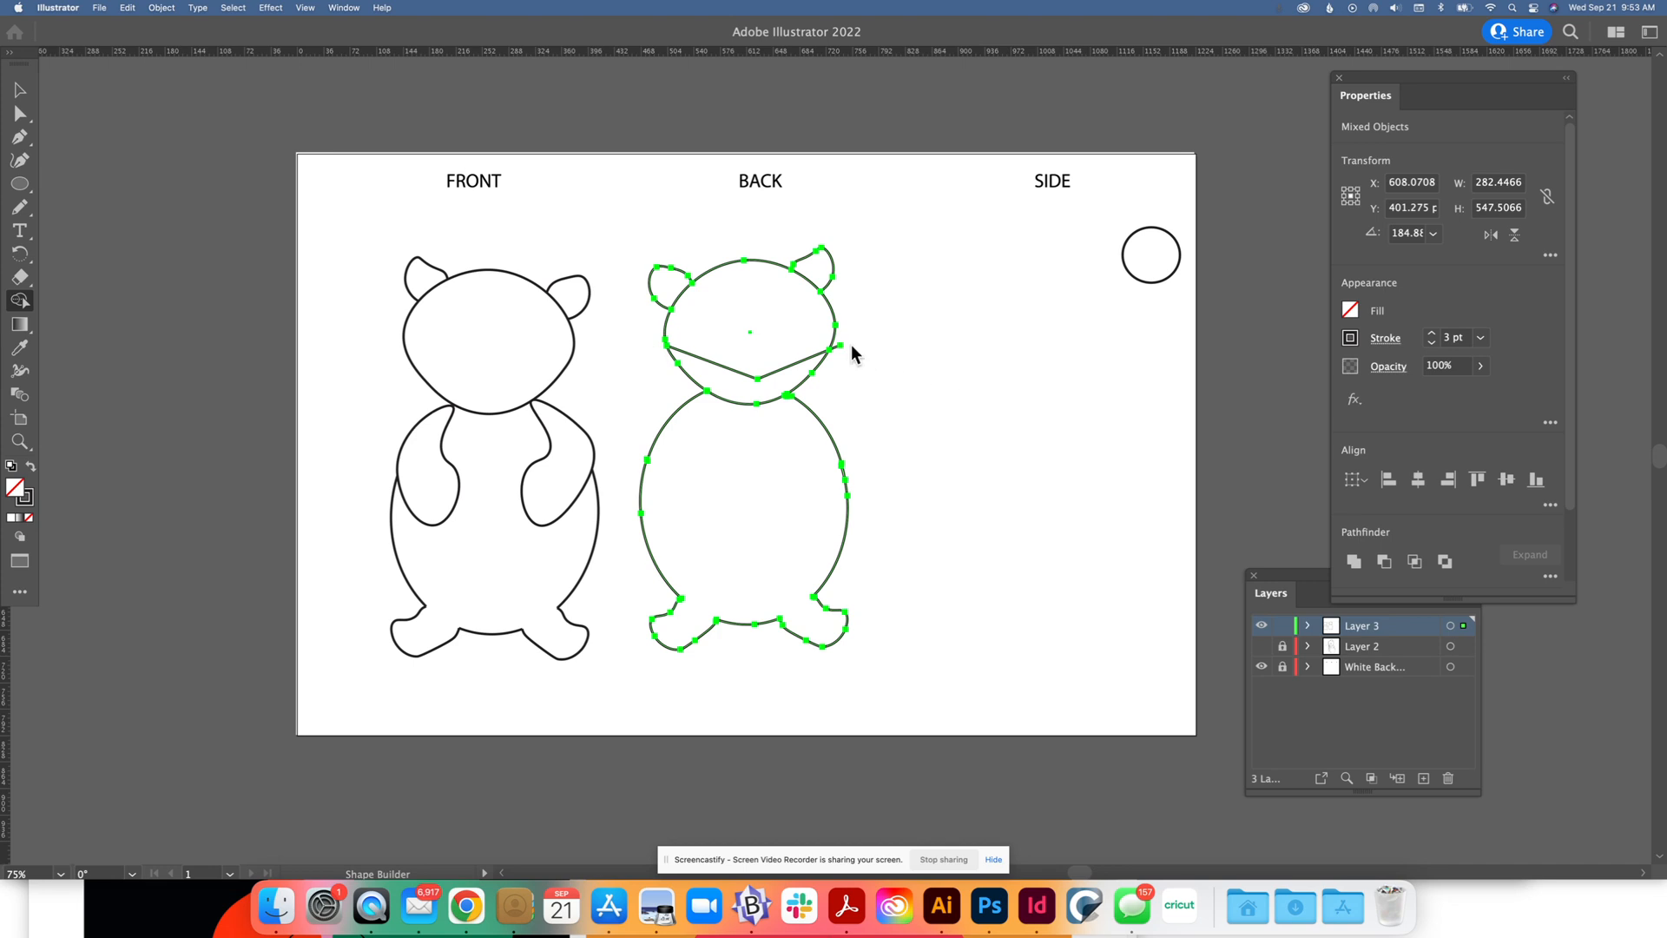
{"action": "left_click", "coordinate": [21, 89]}
{"action": "left_click", "coordinate": [219, 184]}
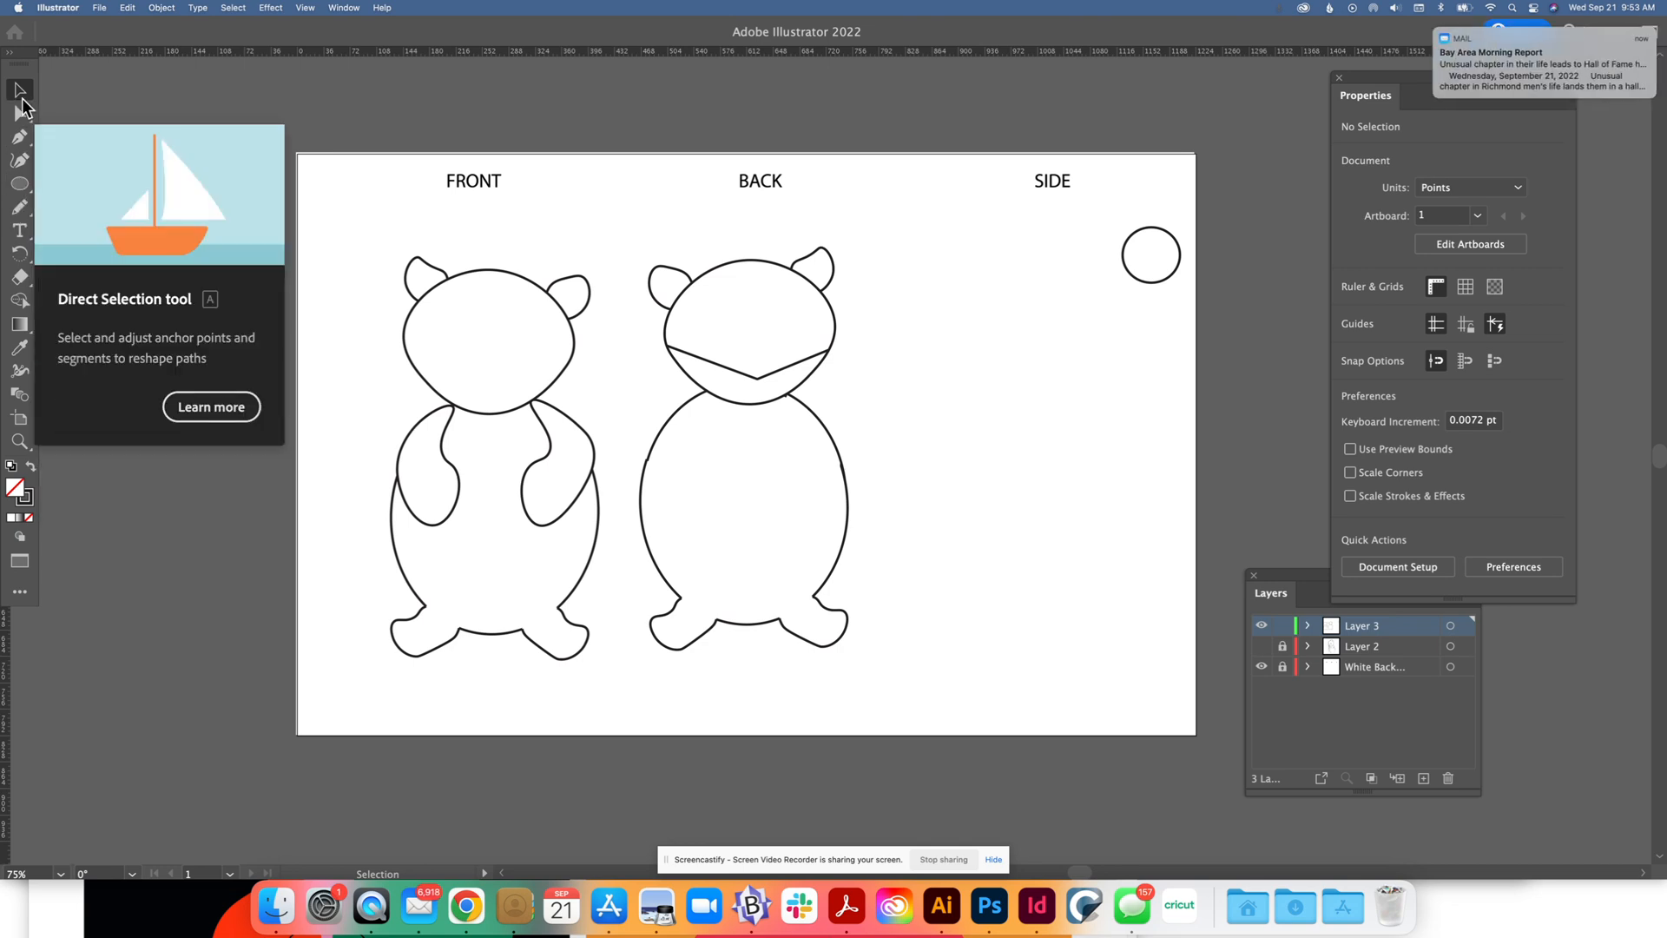
Copy the front figure, paste it and move the duplicate beneath the SIDE label
{"action": "left_click_drag", "start_coordinate": [351, 242], "coordinate": [576, 689]}
{"action": "key", "text": "super+c"}
{"action": "key", "text": "super+v"}
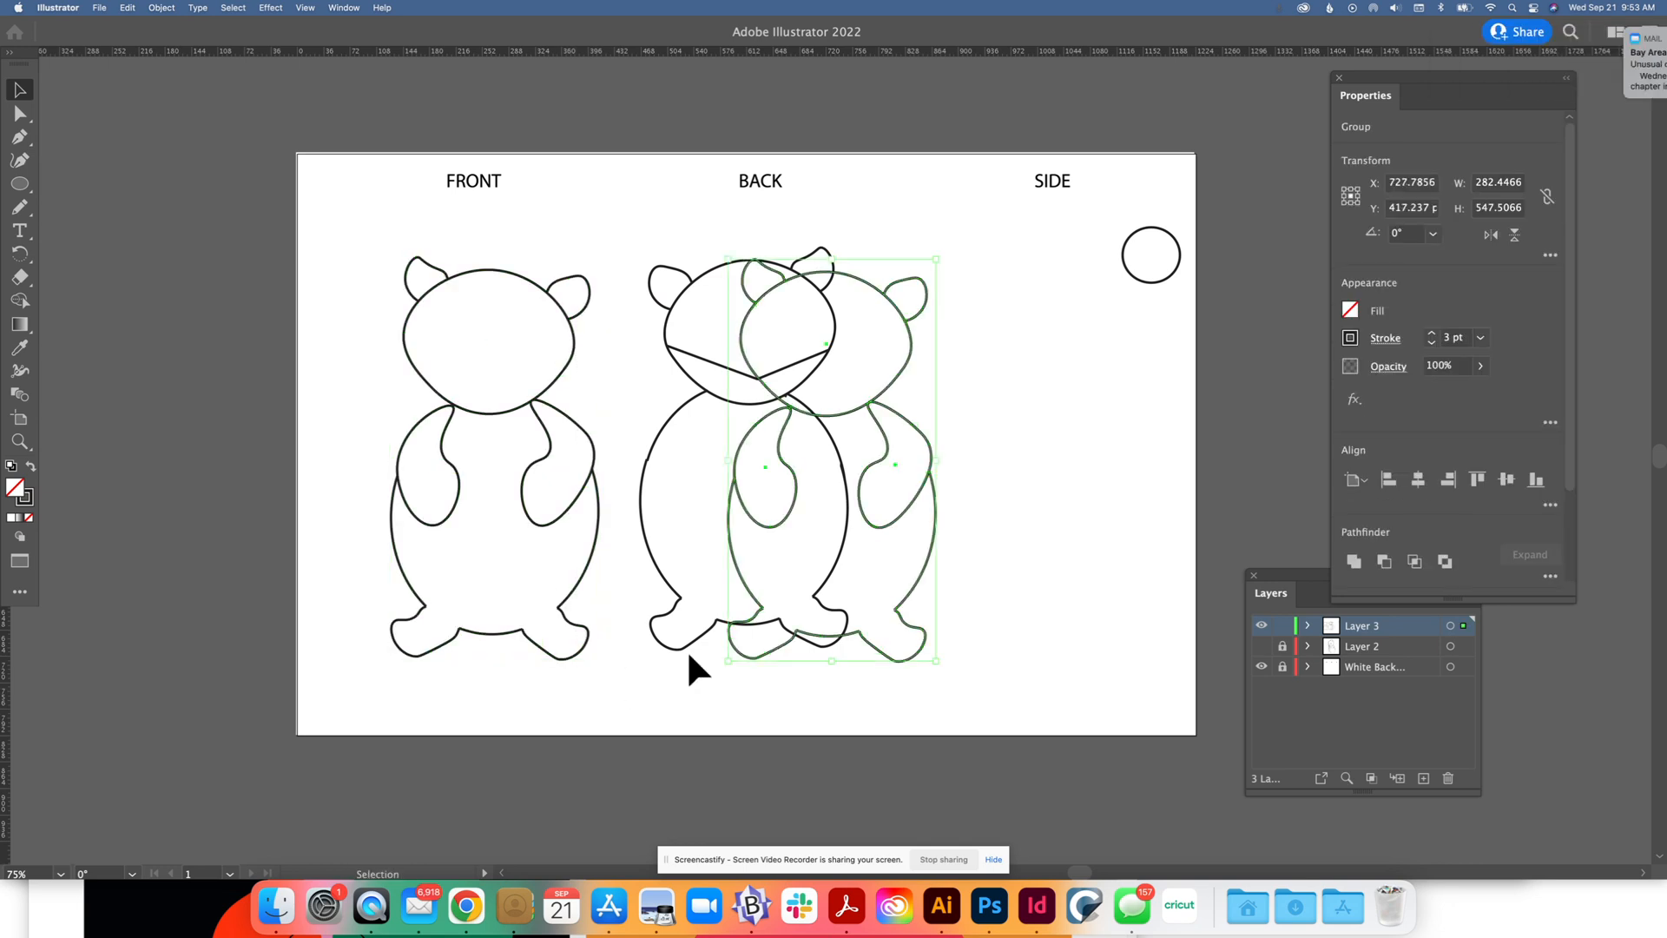
{"action": "left_click_drag", "start_coordinate": [898, 516], "coordinate": [1085, 514]}
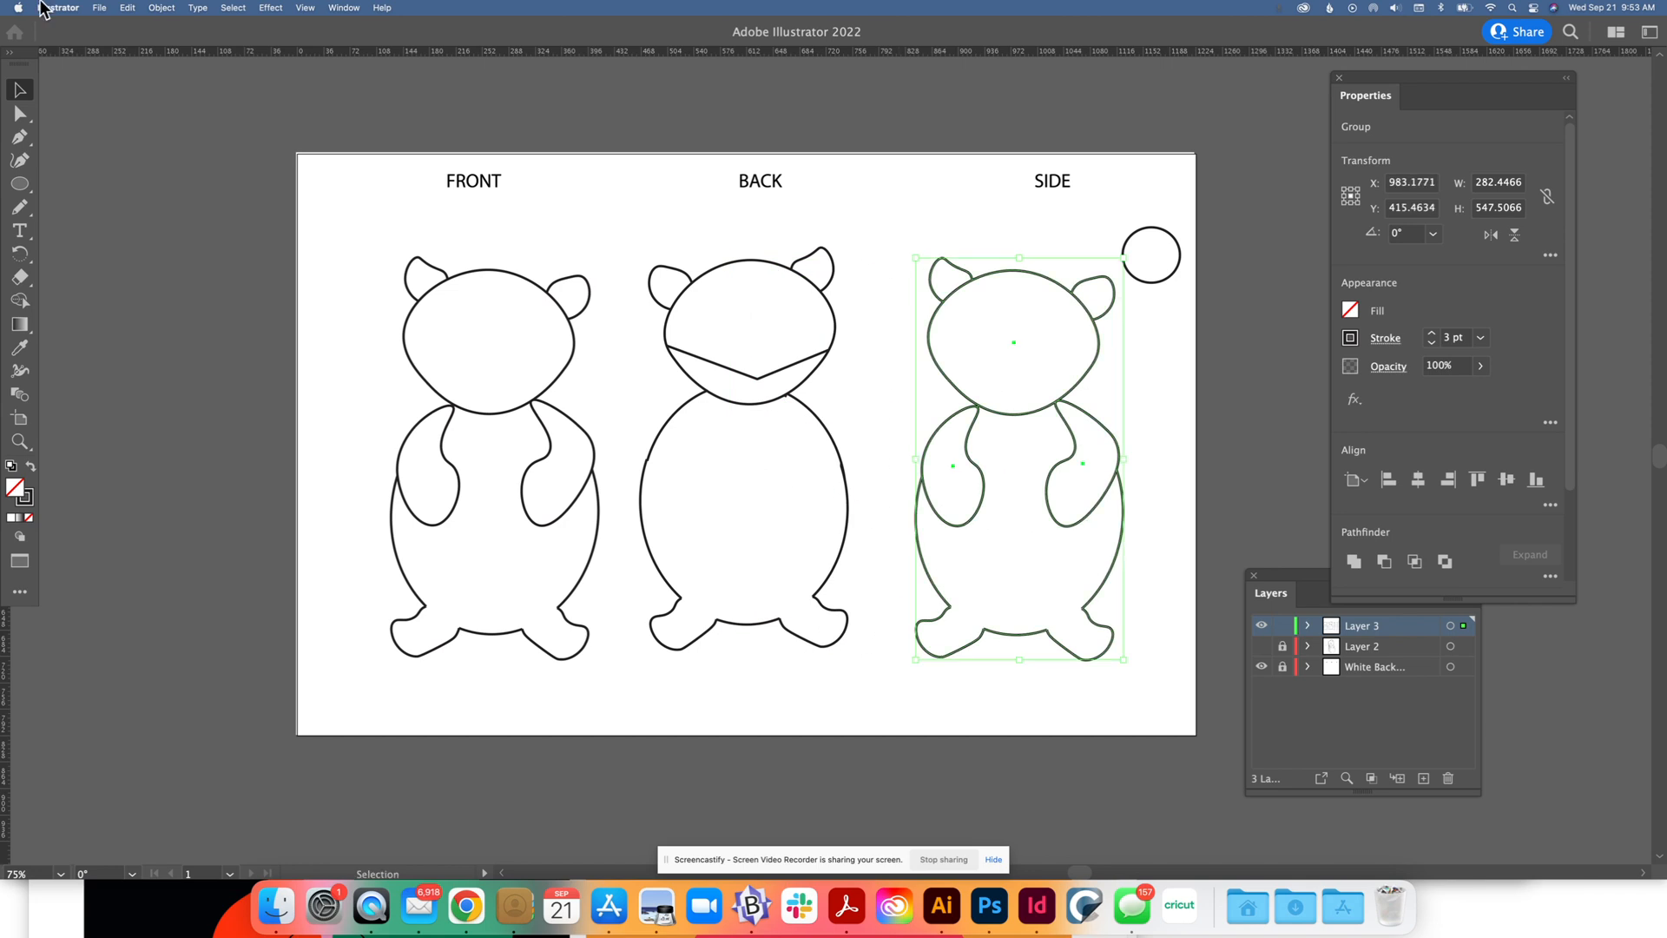
Preview a Zig Zag effect on the side figure at 5 pt absolute size and 10 ridges per segment, comparing smooth and corner points, without applying it
{"action": "left_click", "coordinate": [275, 8]}
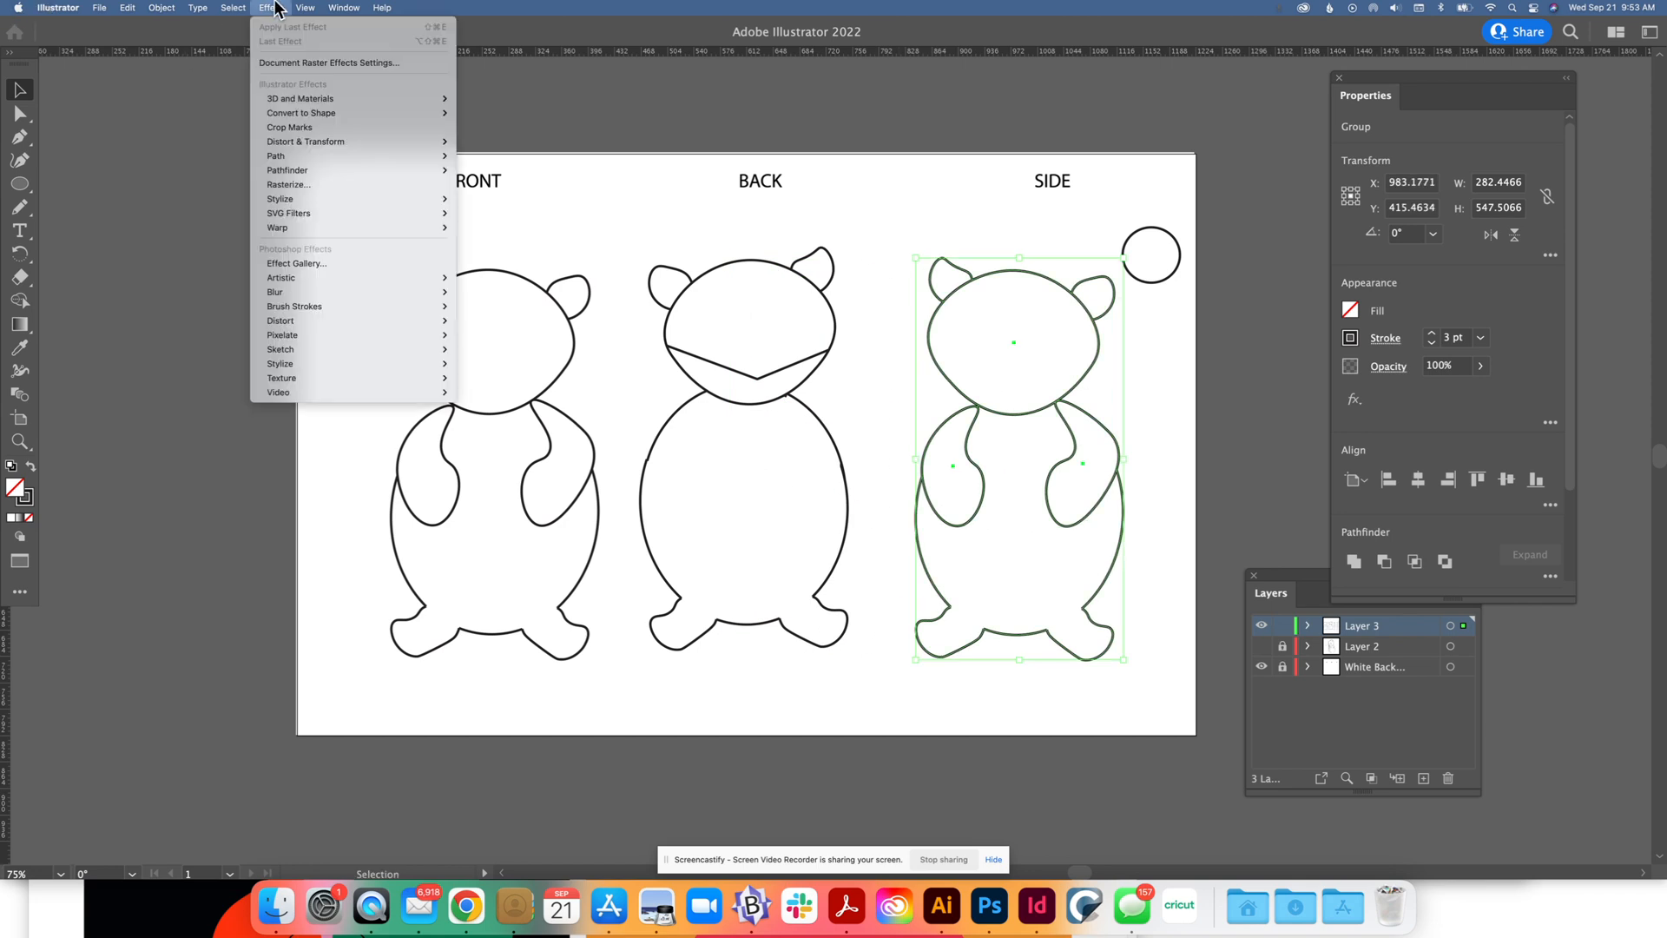
{"action": "mouse_move", "coordinate": [280, 206]}
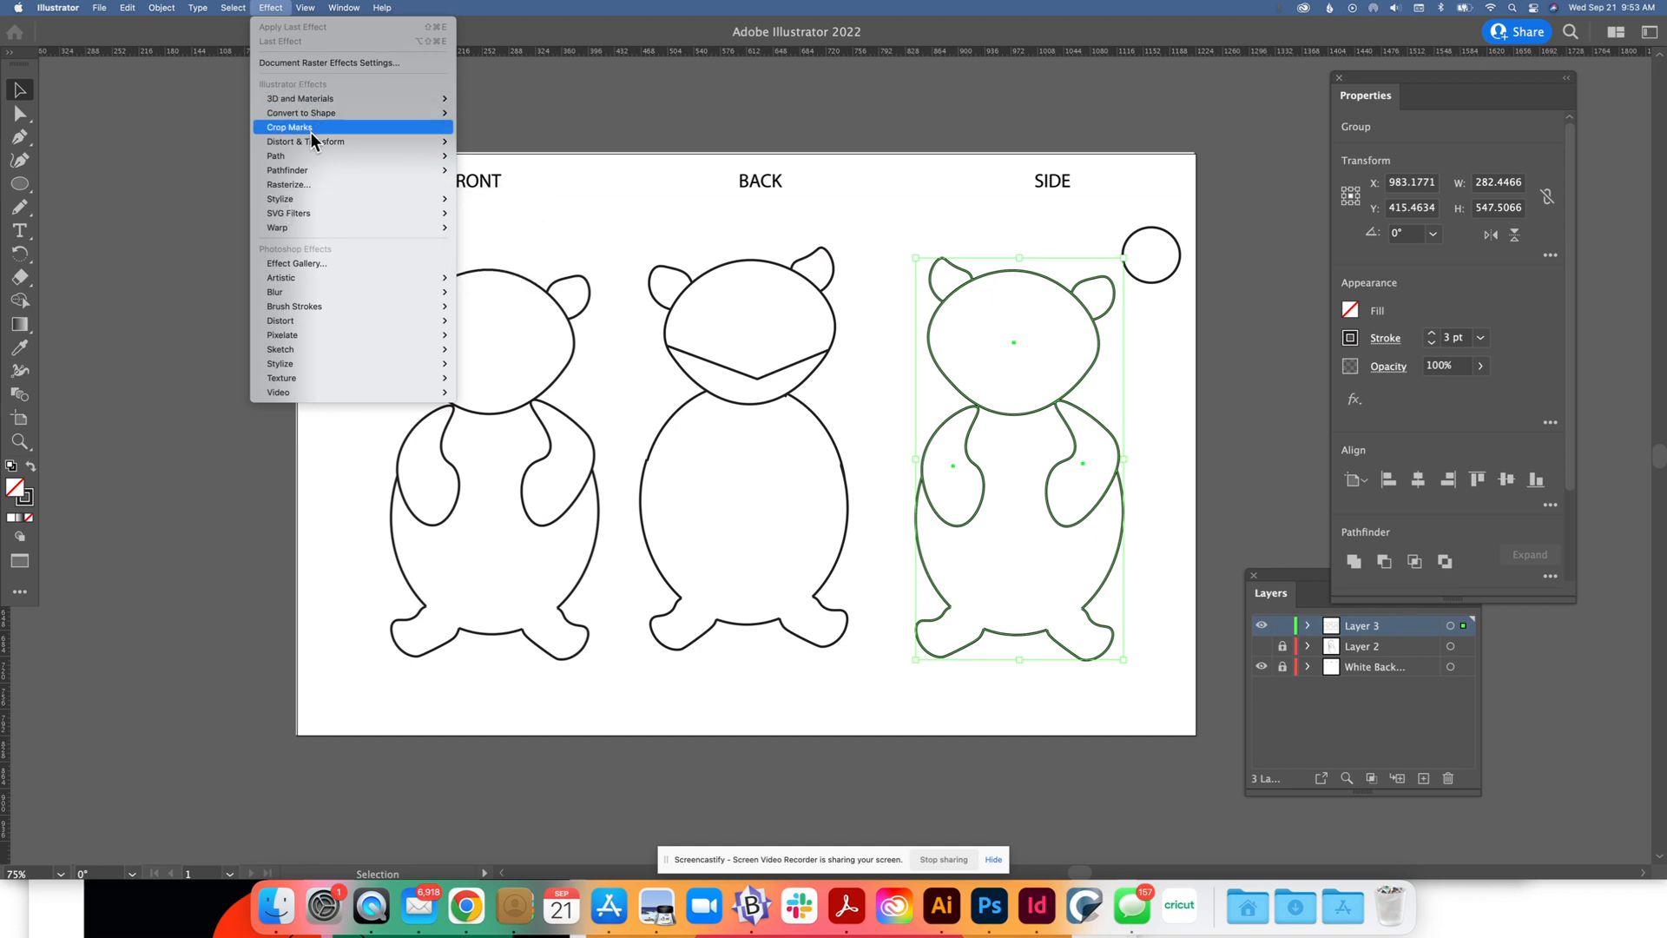
{"action": "mouse_move", "coordinate": [311, 139]}
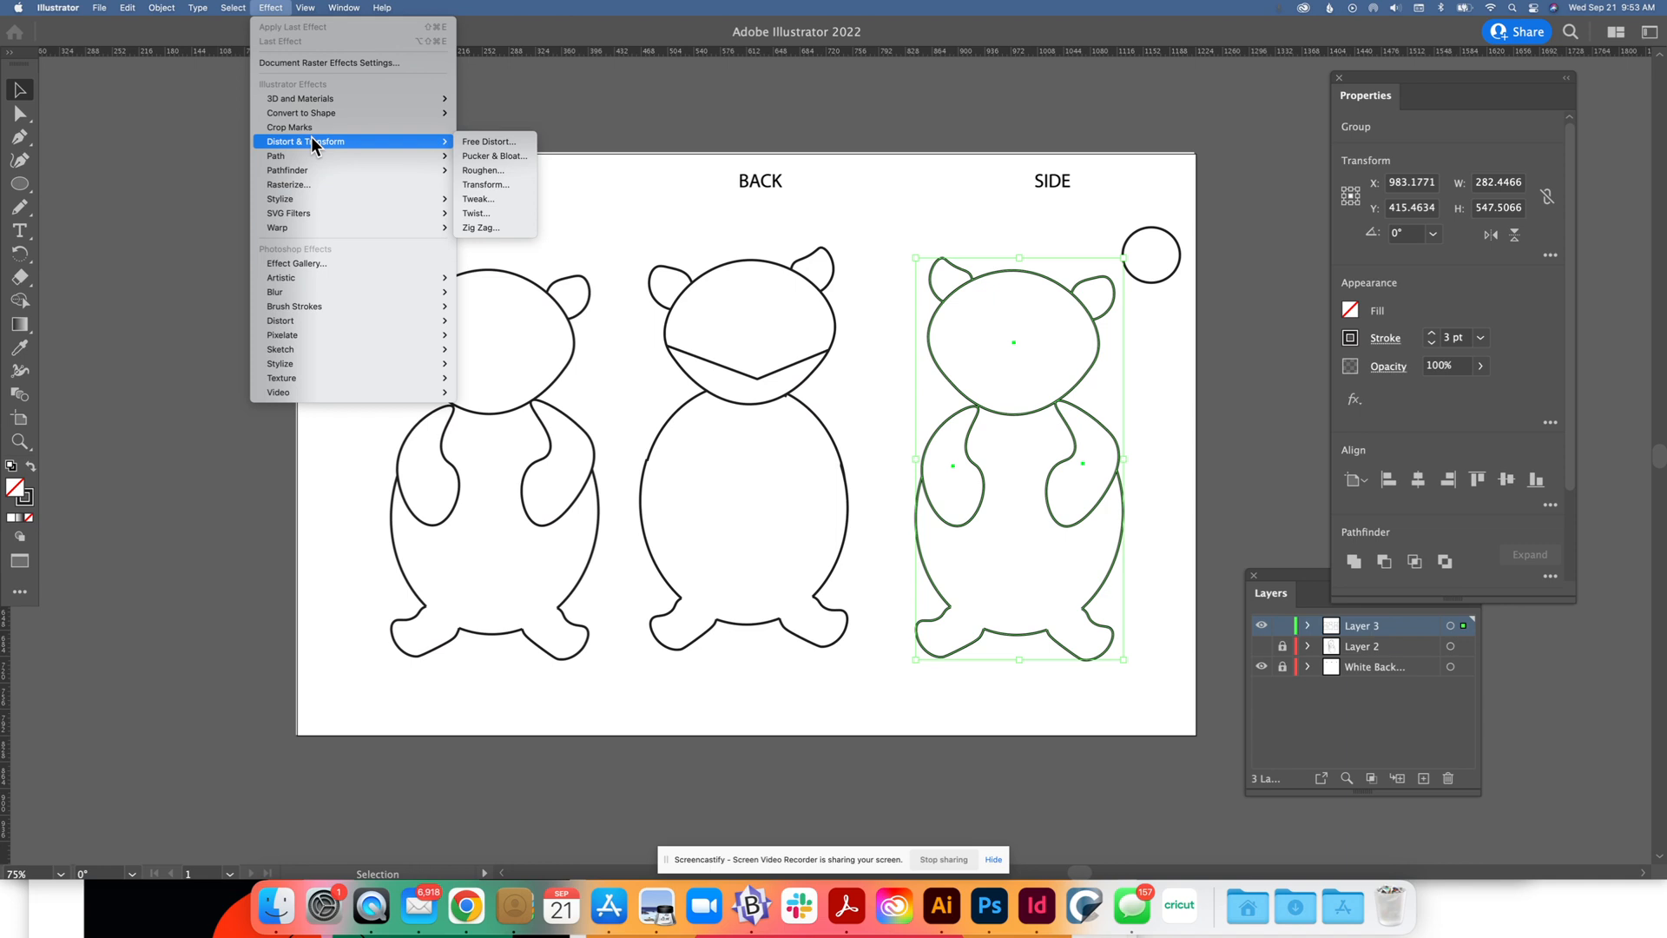
{"action": "left_click", "coordinate": [488, 226]}
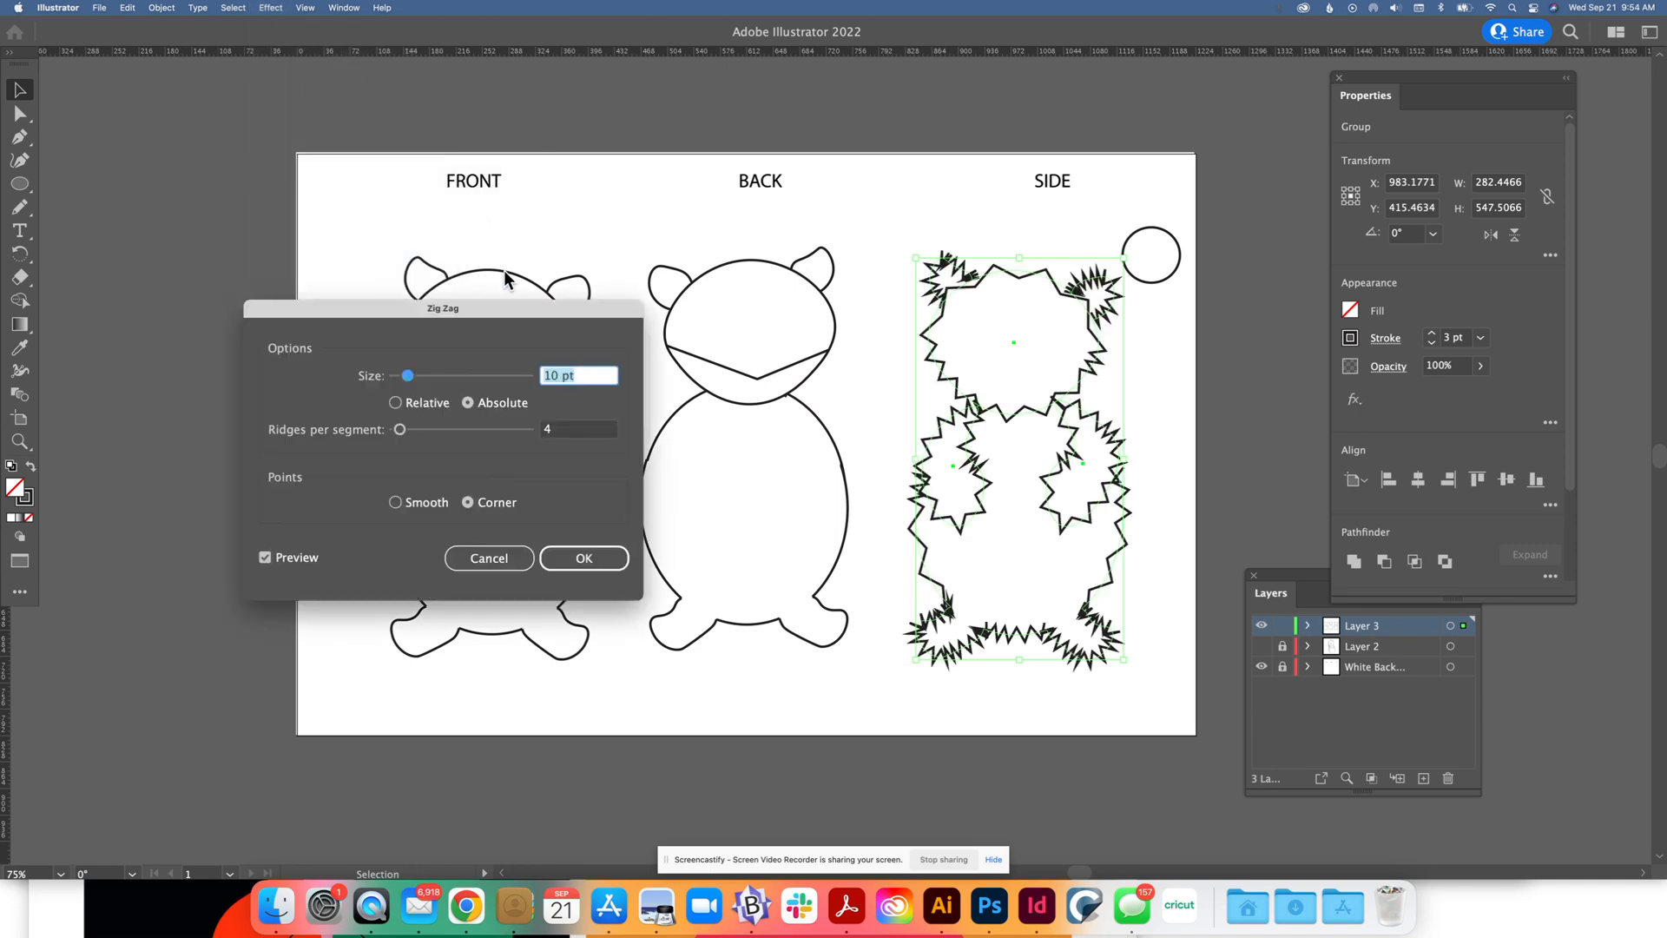
{"action": "left_click_drag", "start_coordinate": [408, 375], "coordinate": [400, 379]}
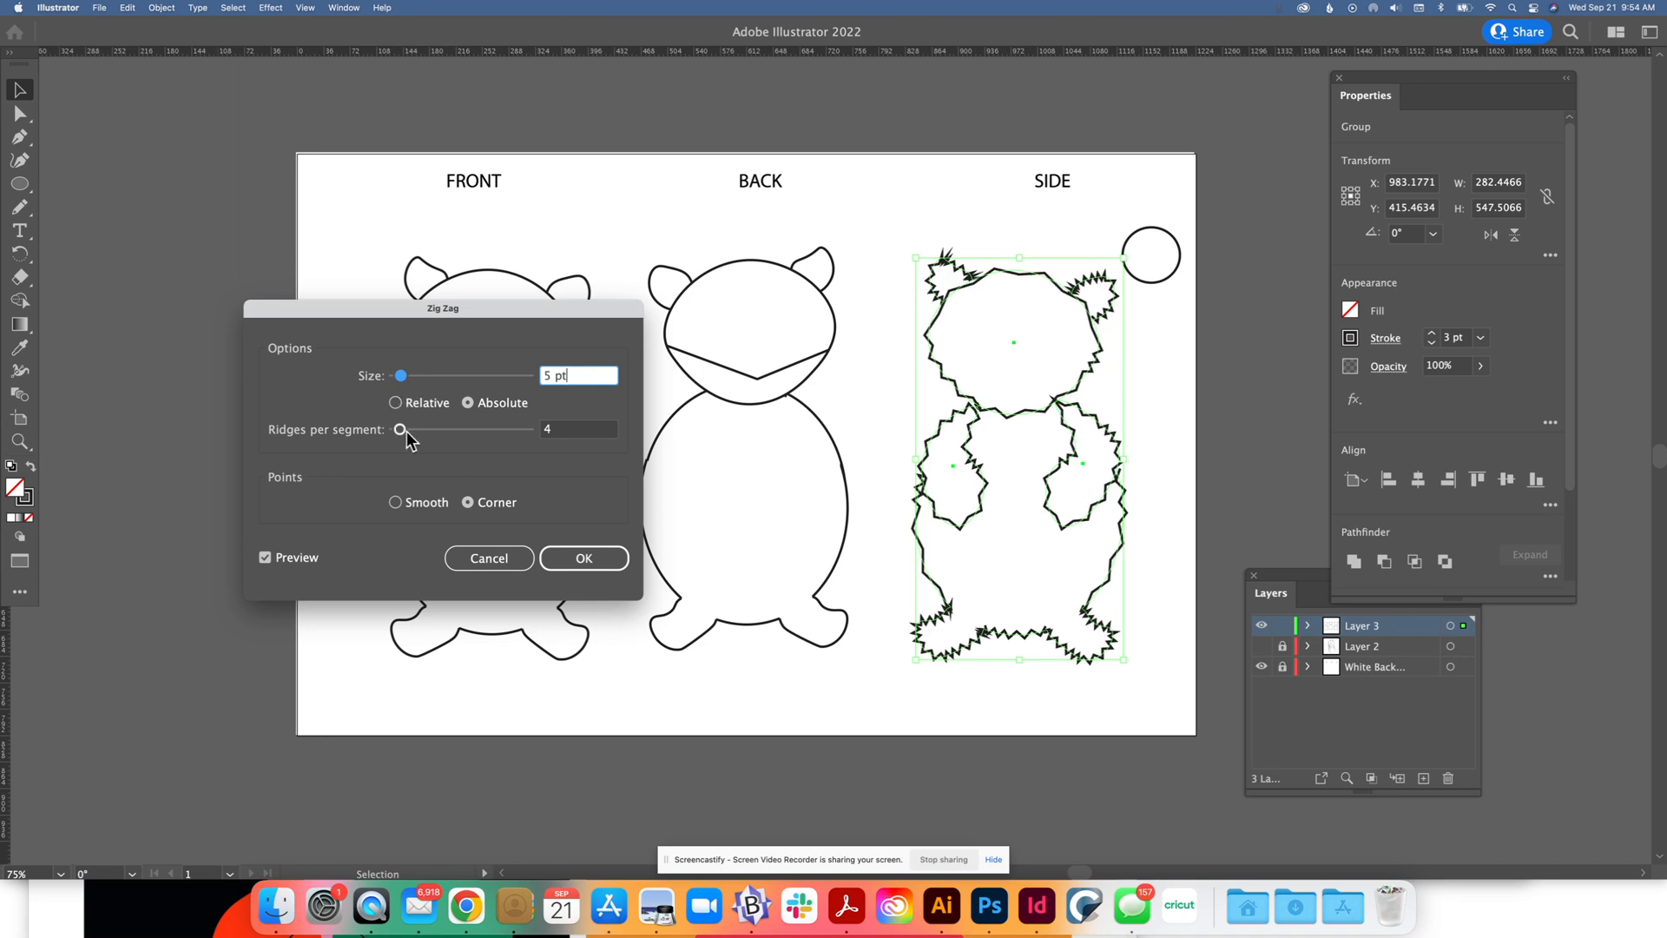
{"action": "left_click_drag", "start_coordinate": [402, 430], "coordinate": [410, 429]}
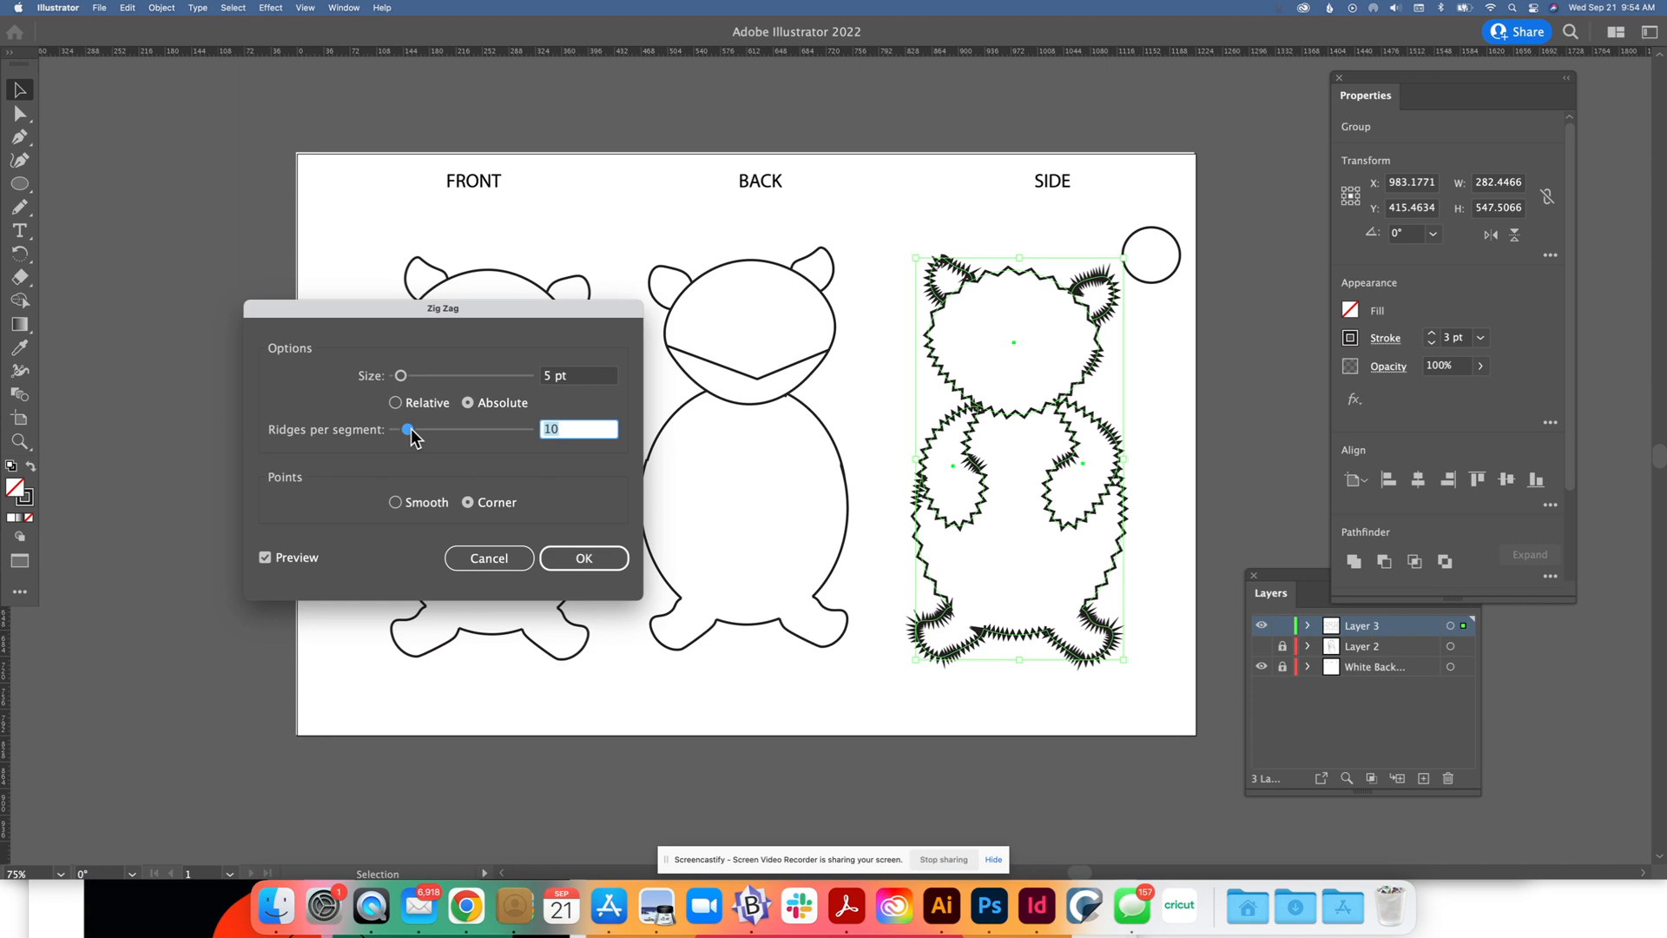
{"action": "left_click", "coordinate": [395, 503]}
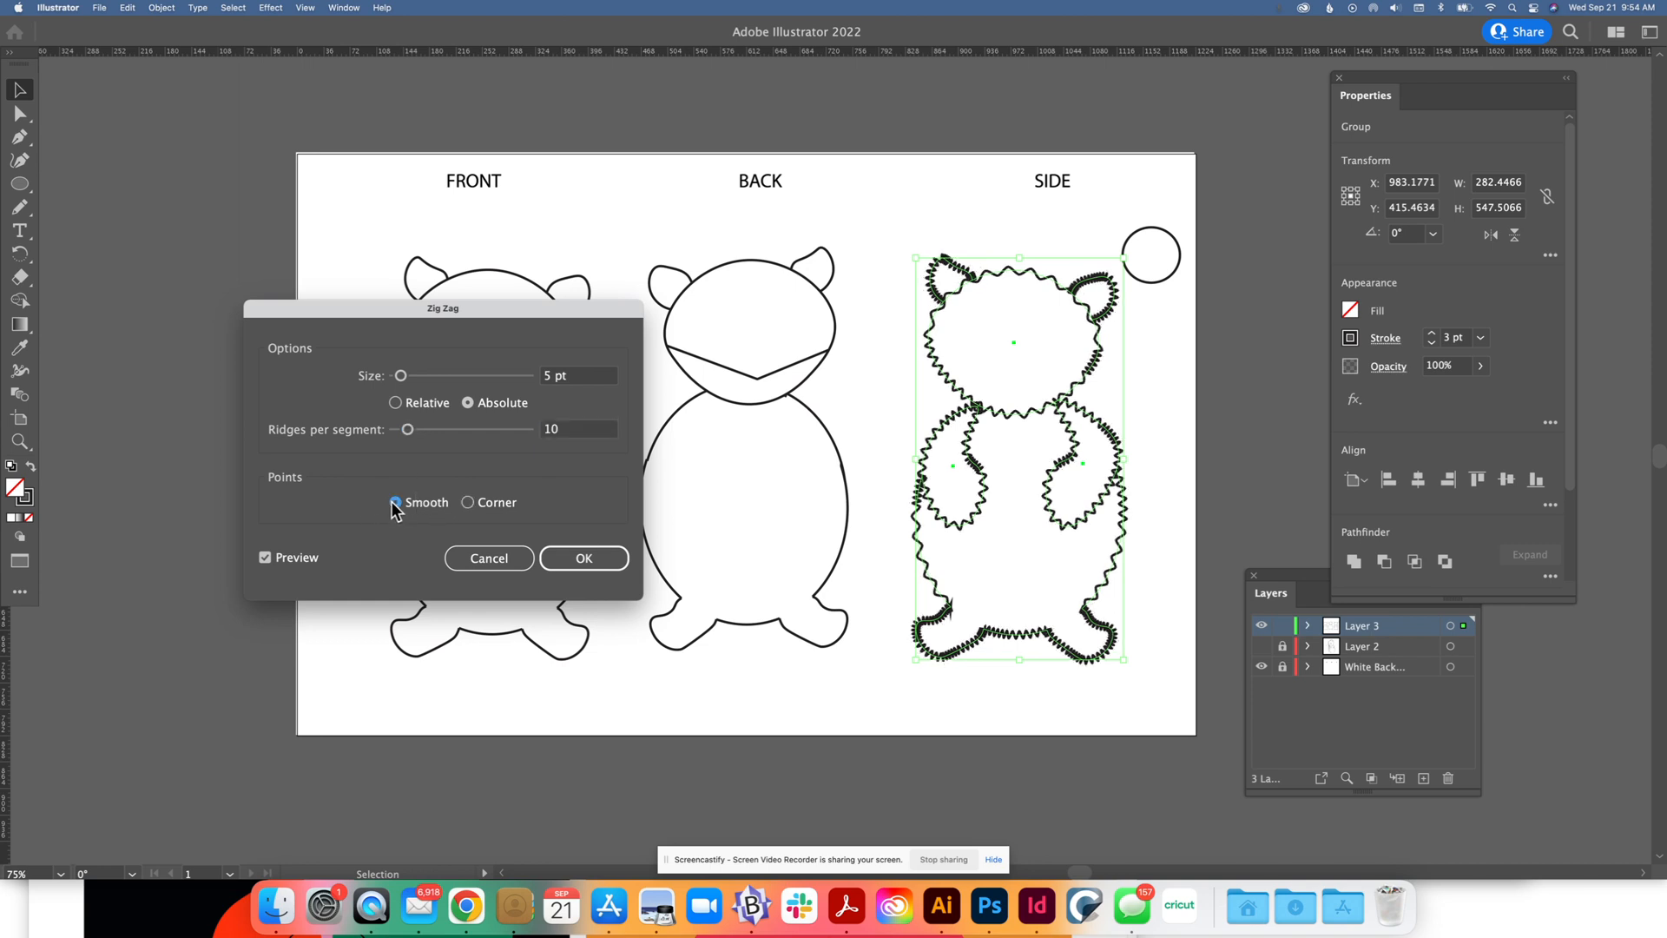
{"action": "left_click", "coordinate": [468, 504]}
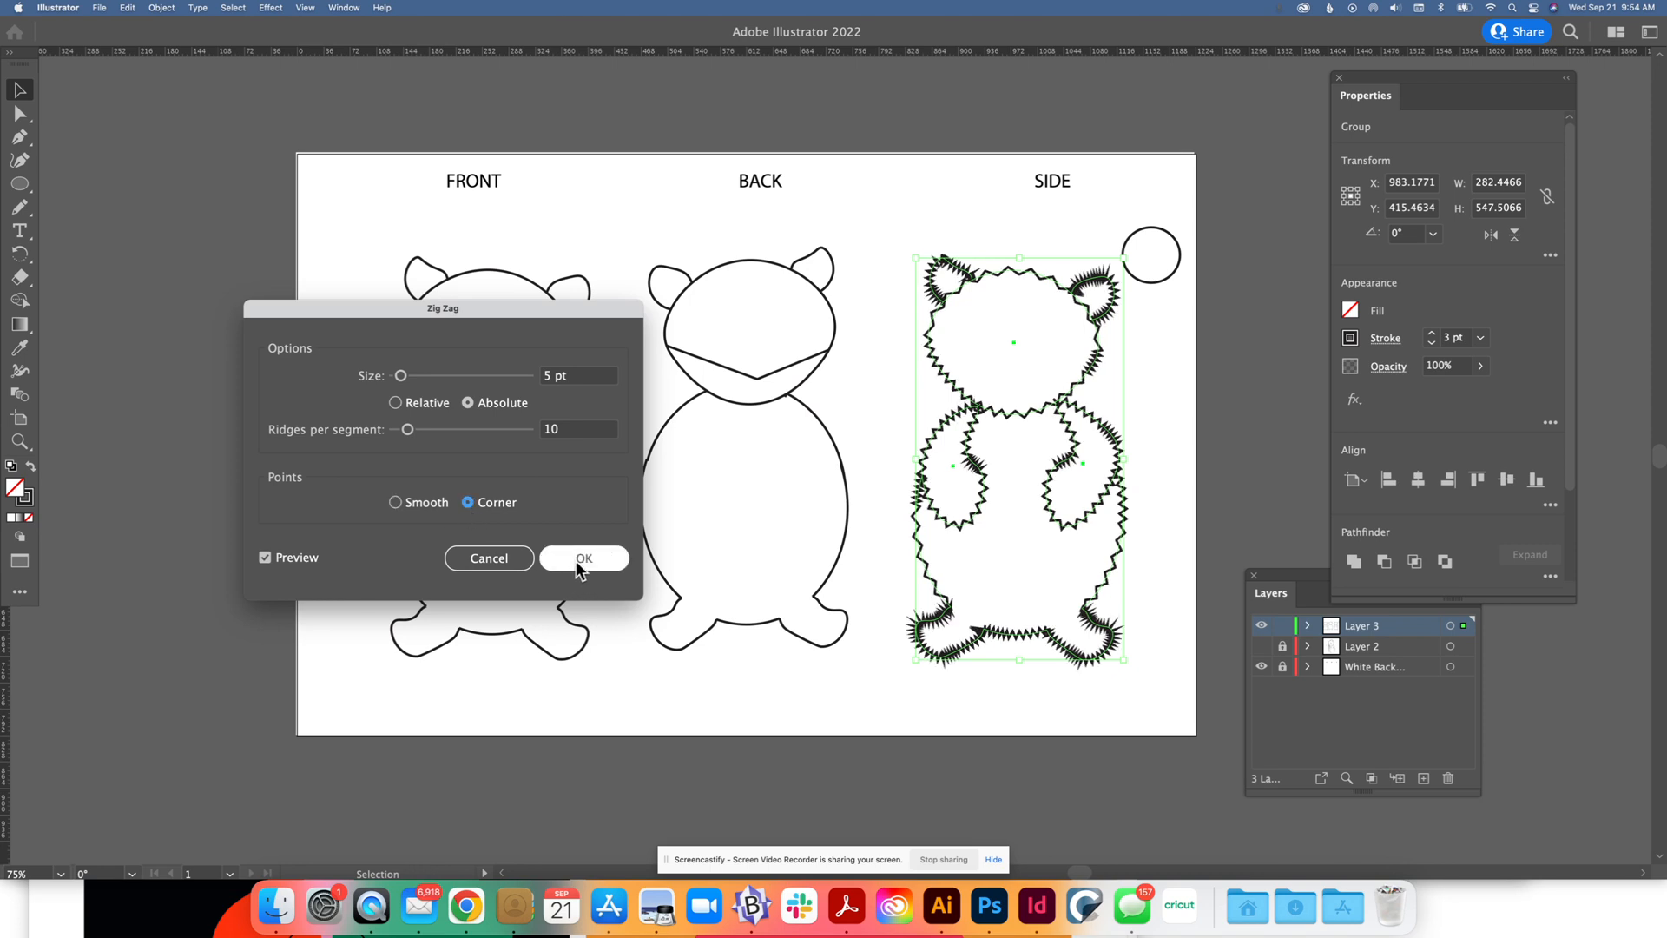
{"action": "left_click", "coordinate": [507, 560]}
{"action": "left_click", "coordinate": [641, 421]}
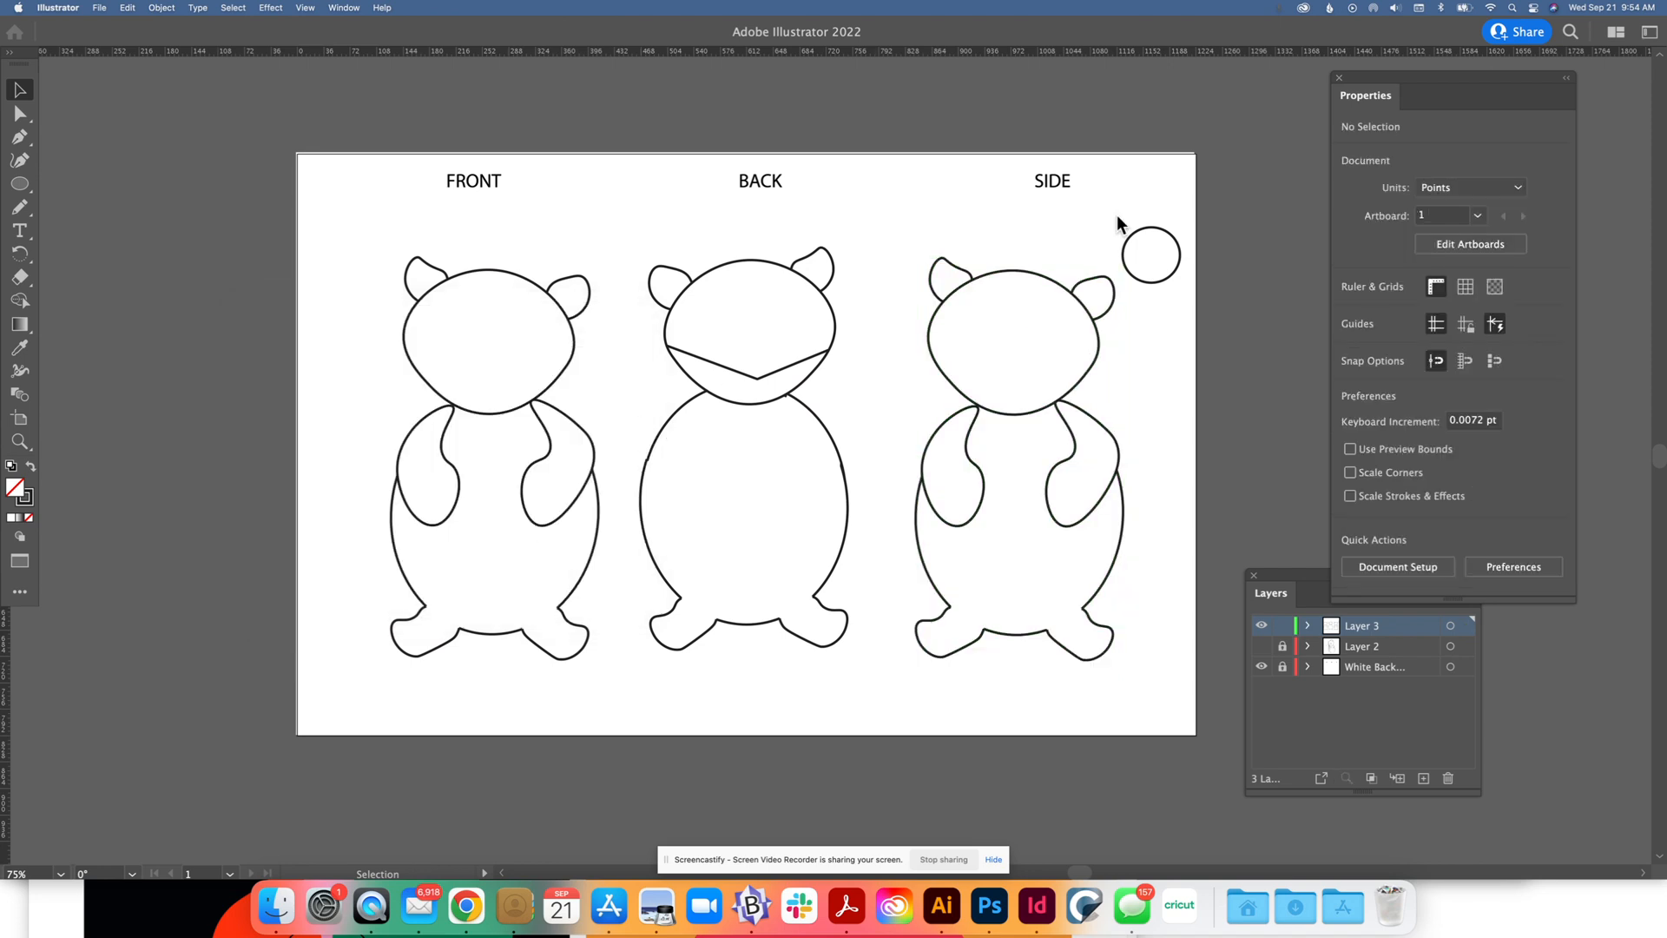